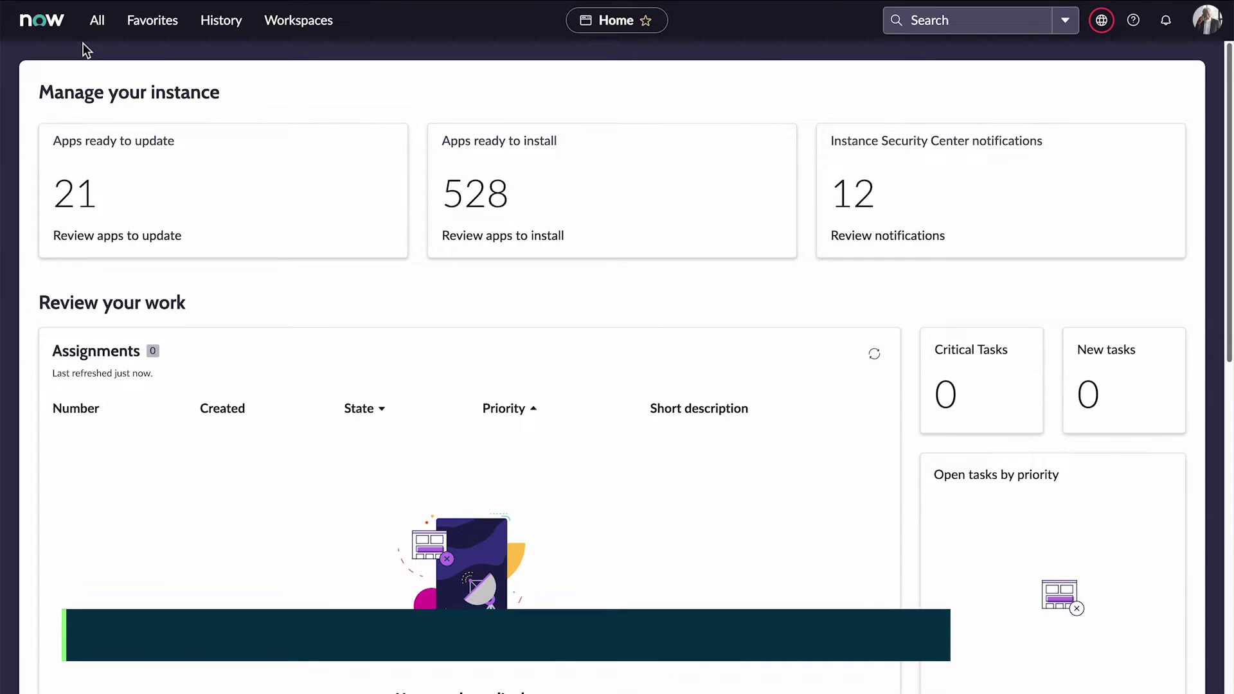
Filter the All menu for 'app' and open the Customer Orders form views in Manage restaurants.
click(98, 25)
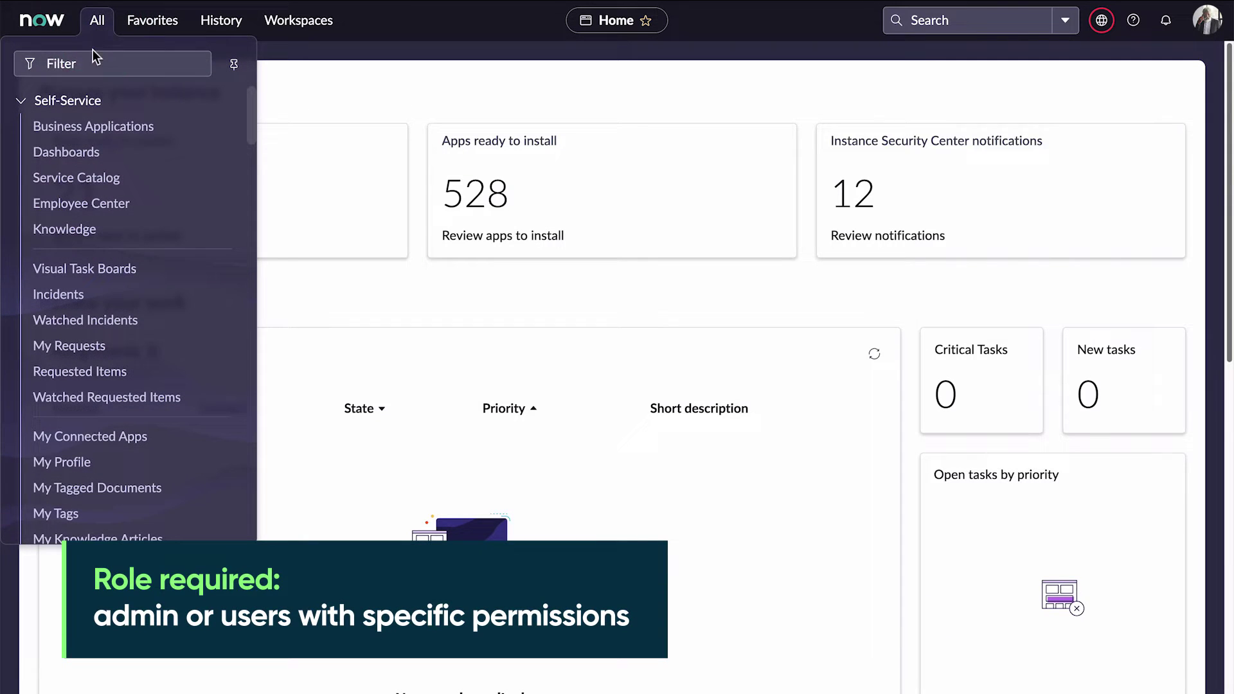
click(83, 61)
text(app)
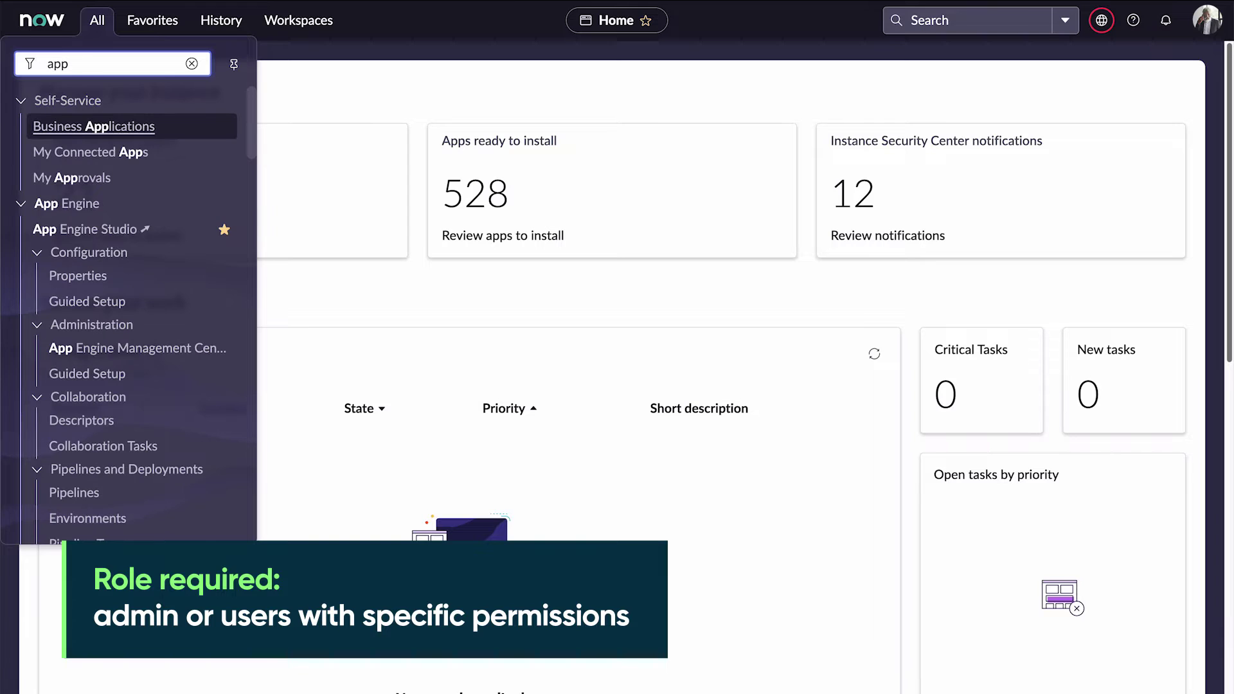
click(87, 237)
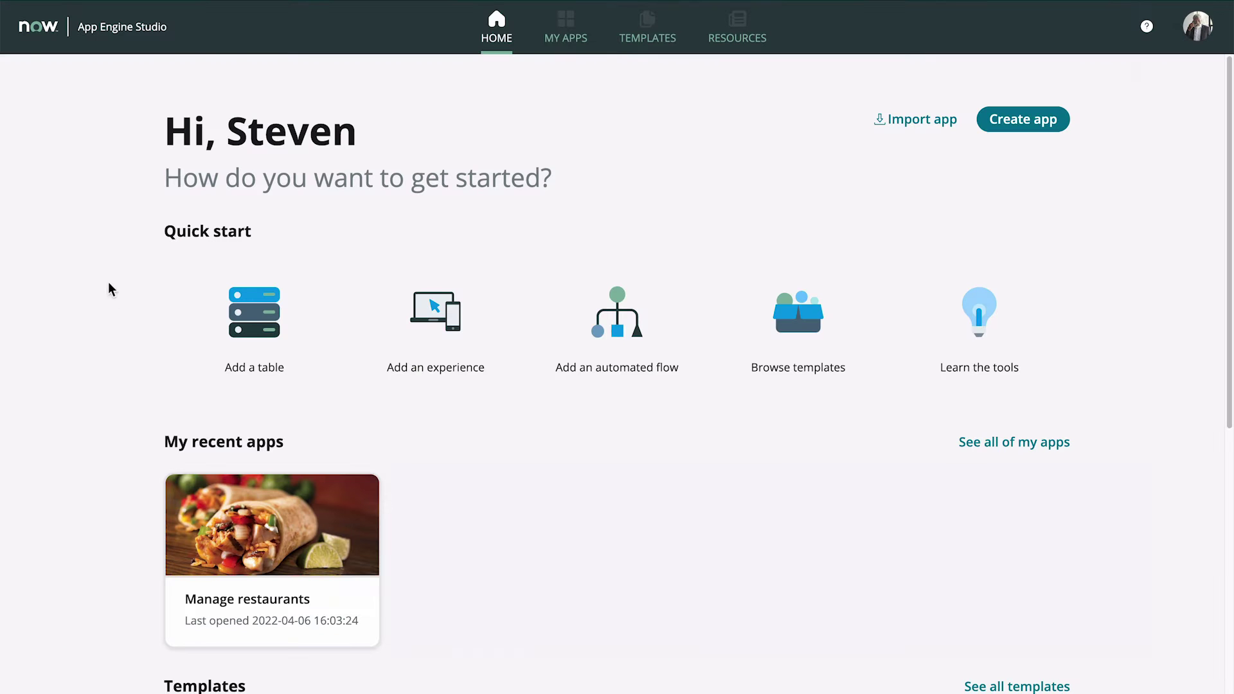
click(225, 514)
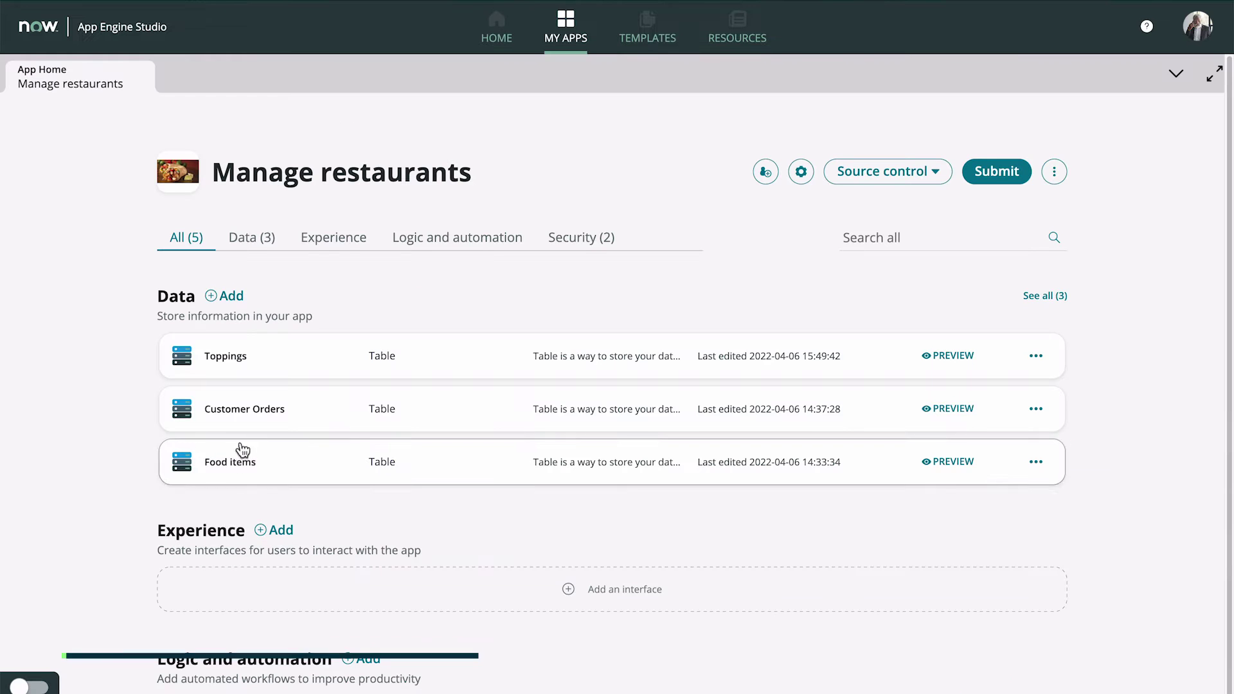
click(247, 415)
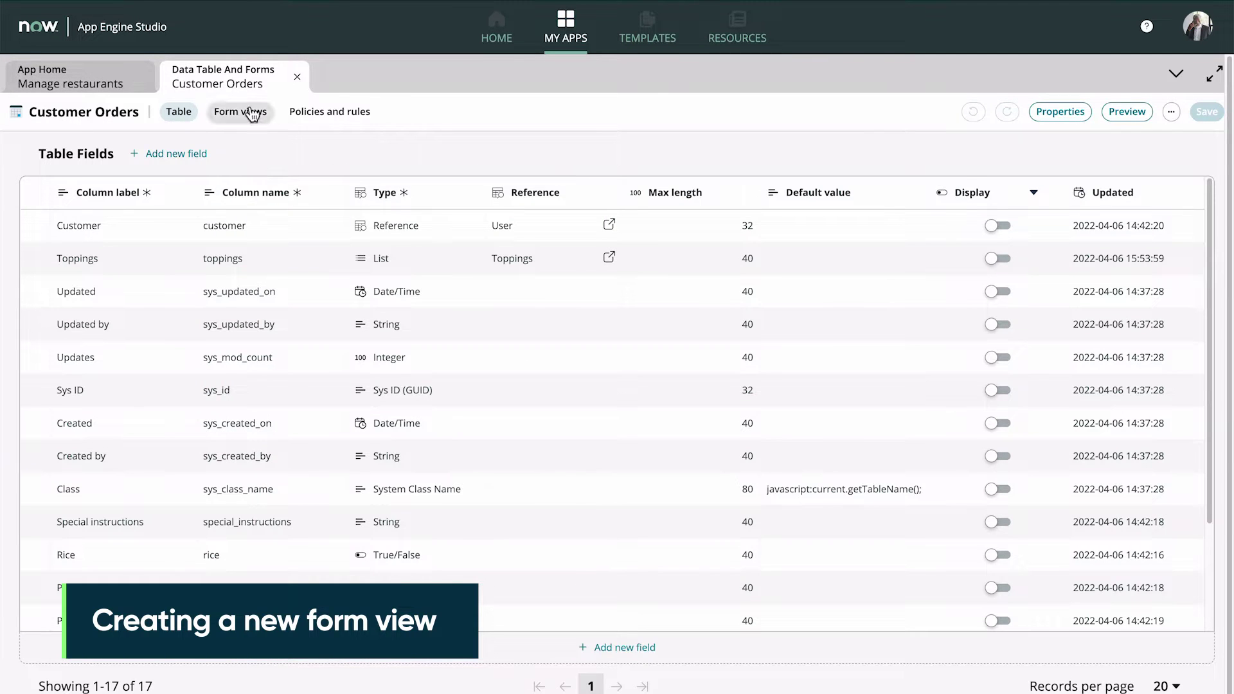
click(252, 112)
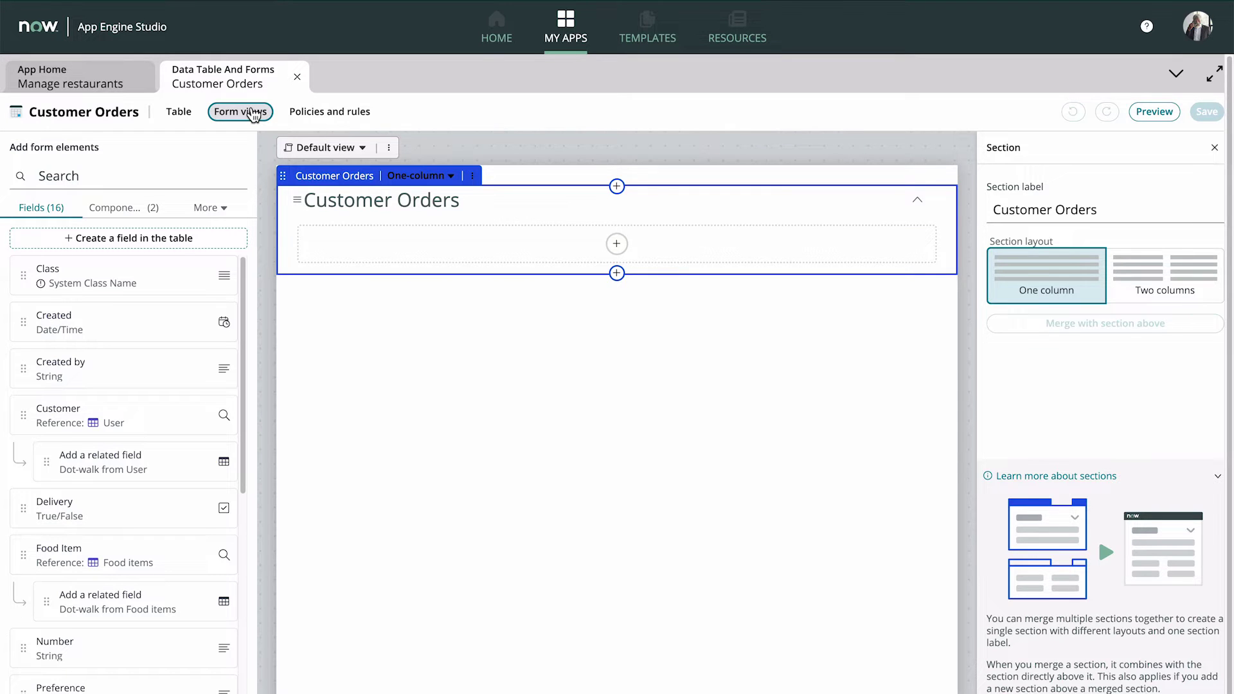
Create a new form view named 'Mexican food order form'.
click(388, 148)
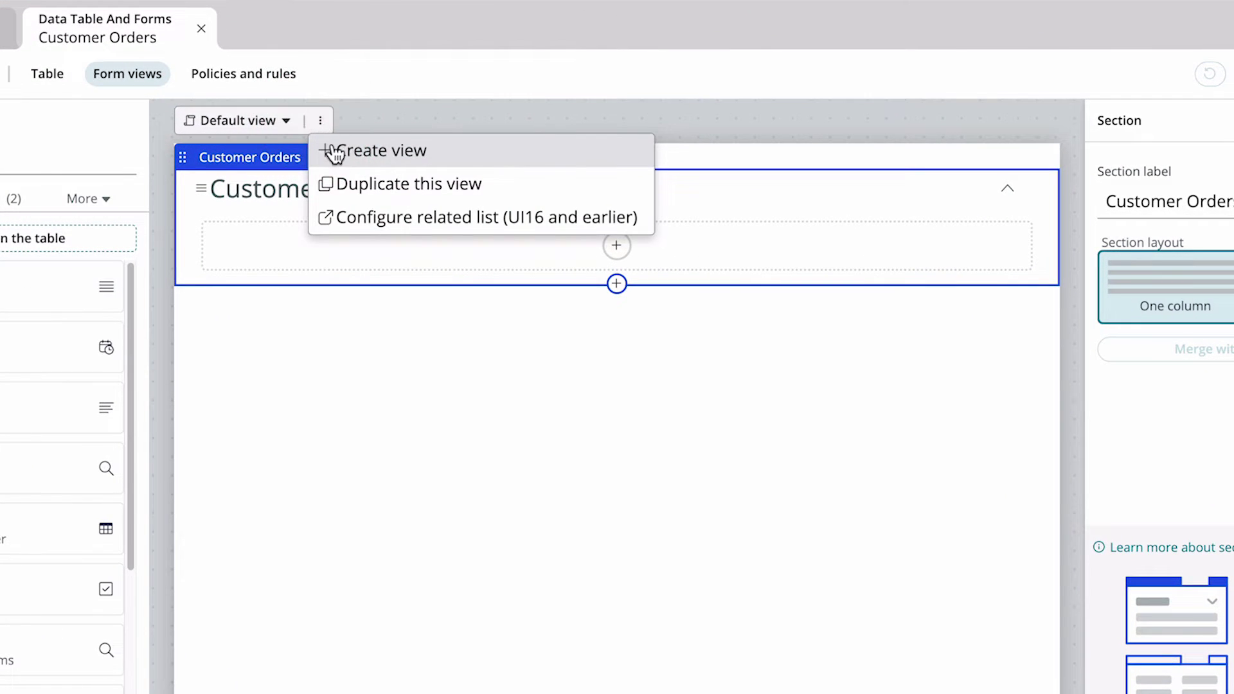
click(333, 152)
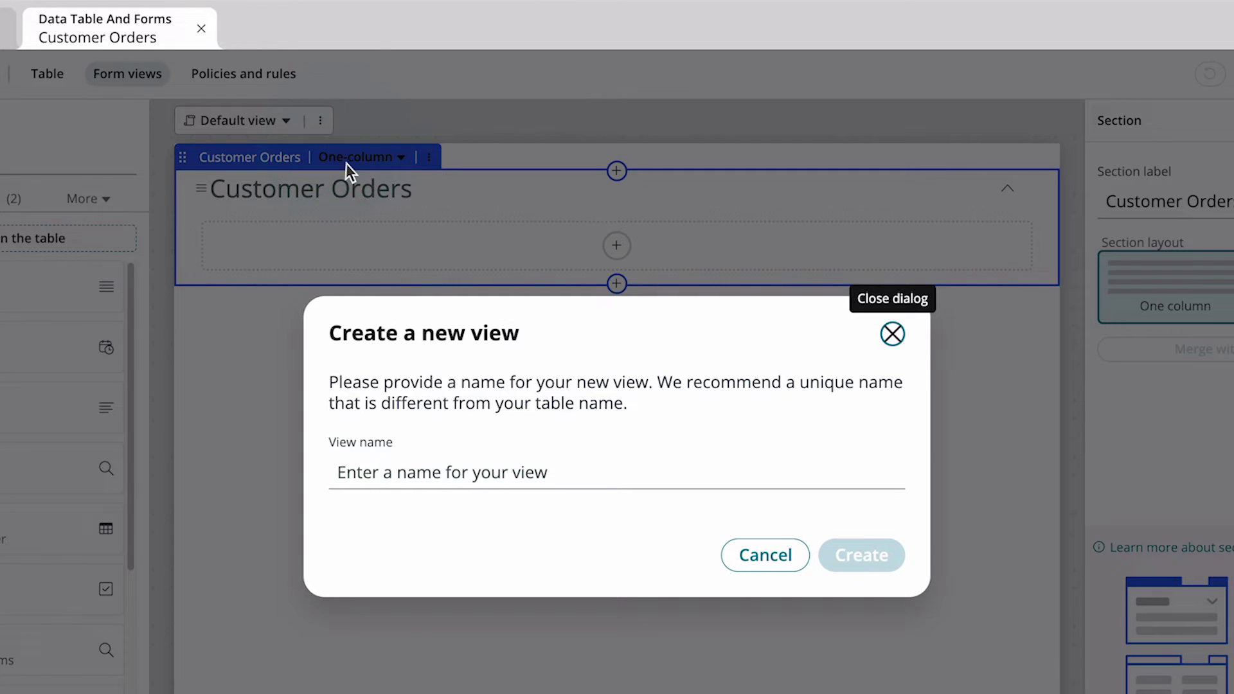
click(554, 477)
text(Mexican food order f)
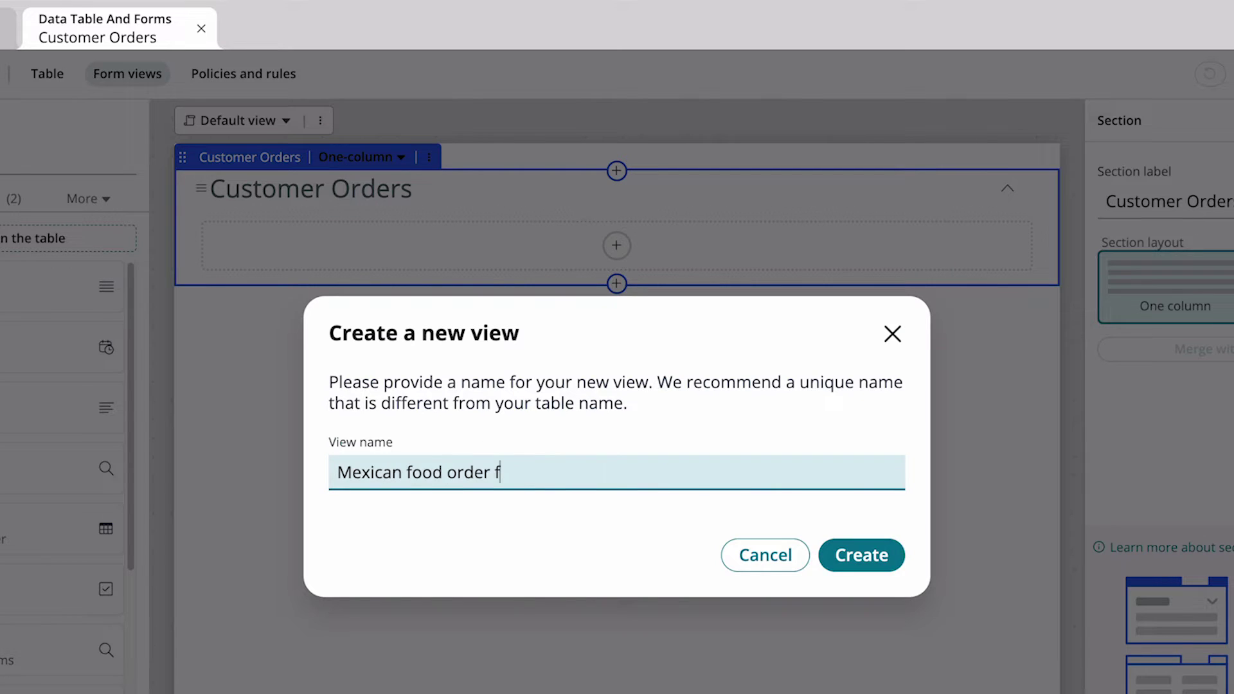
text(orm)
click(844, 550)
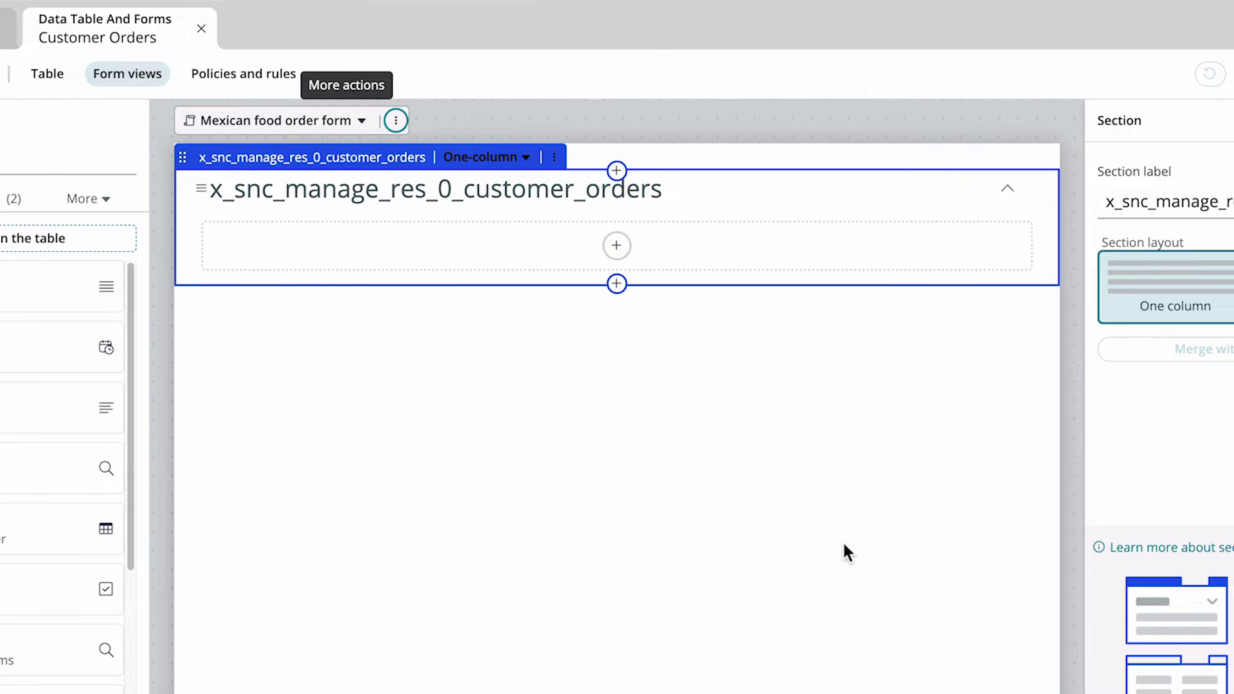
Relabel its section 'Customer information' and switch it to a two-column layout.
click(413, 173)
drag(514, 217, 225, 215)
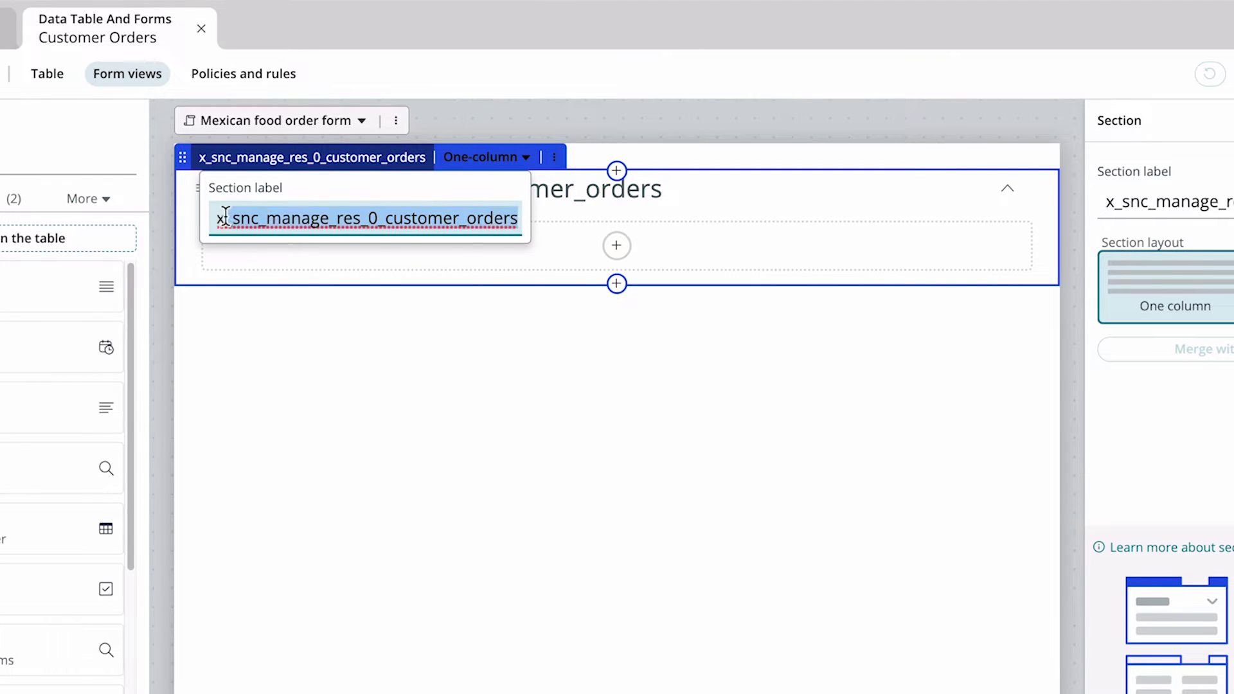
text(Customer information)
click(425, 156)
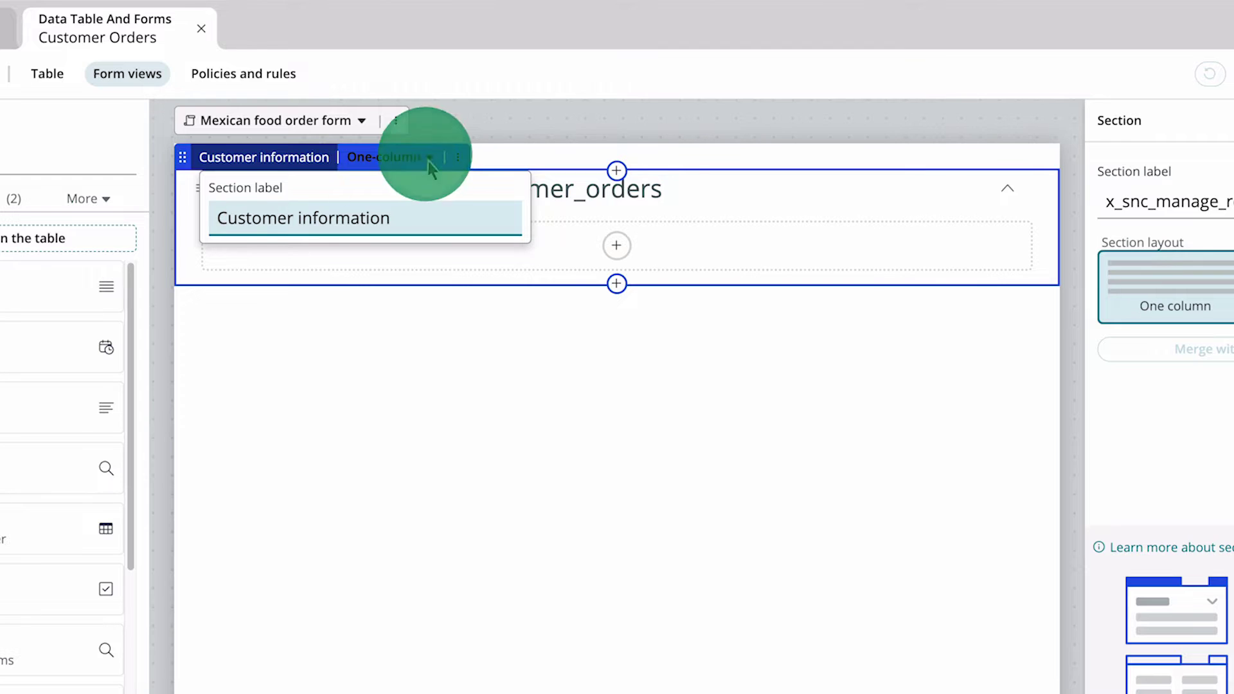
click(415, 218)
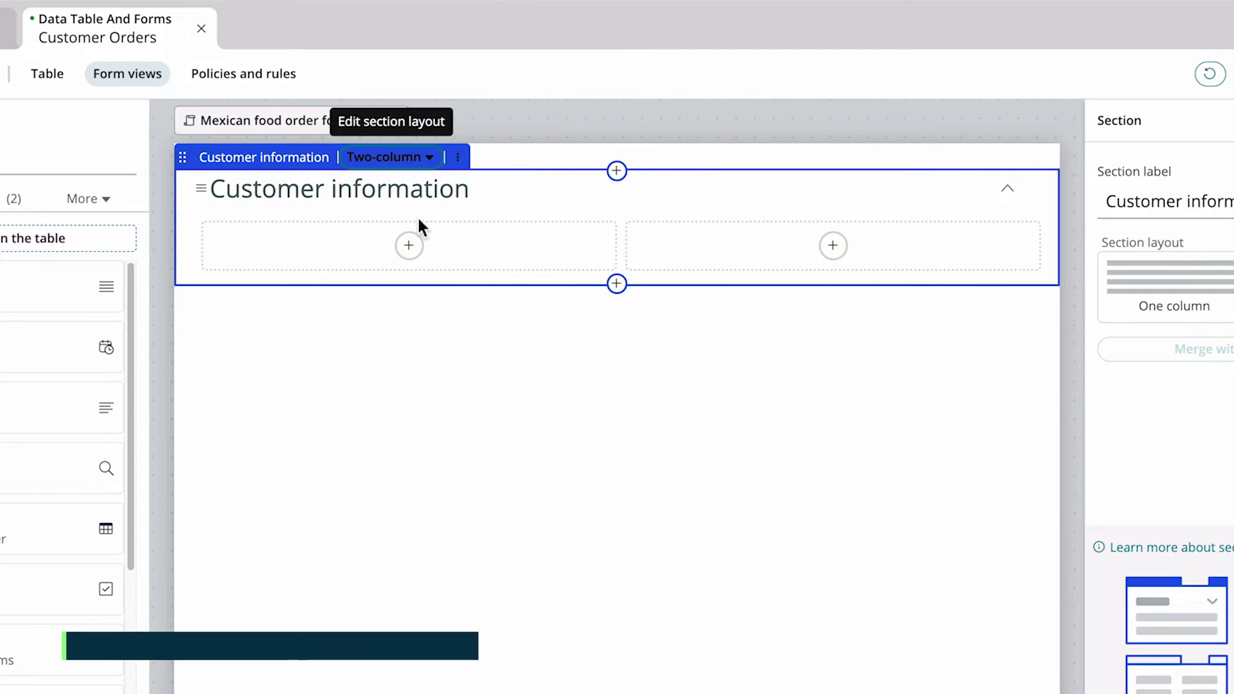
Place Customer in the left column and give it the dynamic default Me.
click(408, 245)
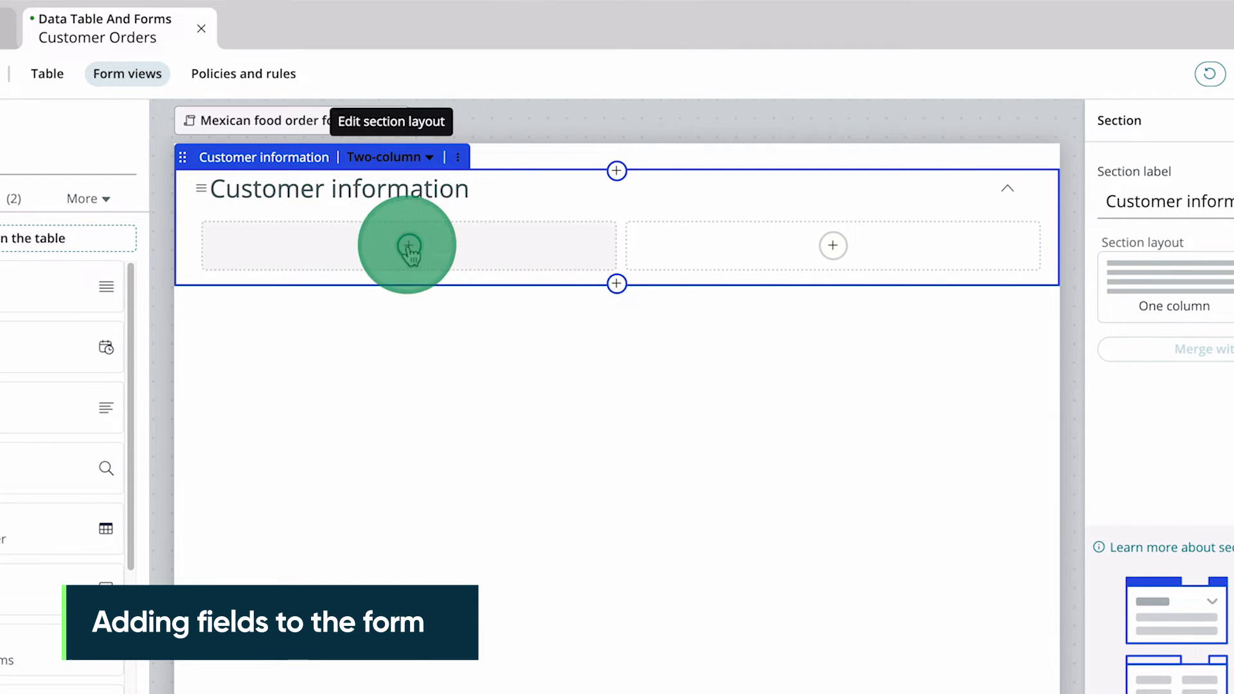
click(411, 658)
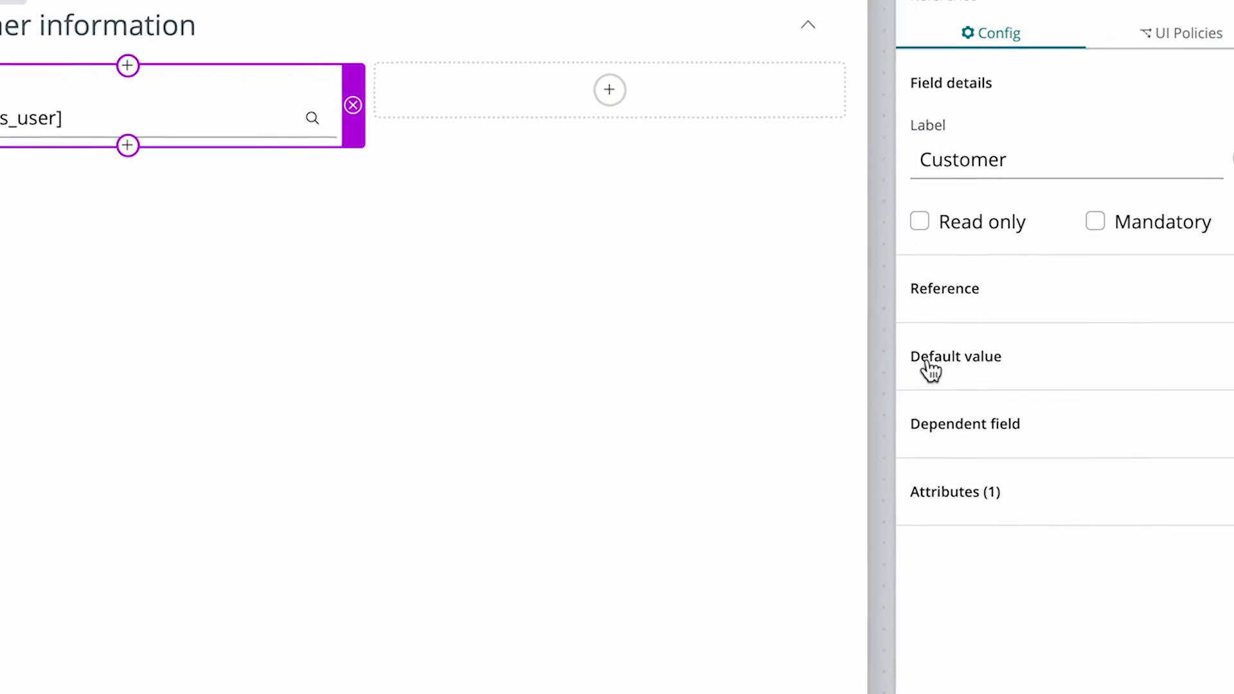
click(1177, 369)
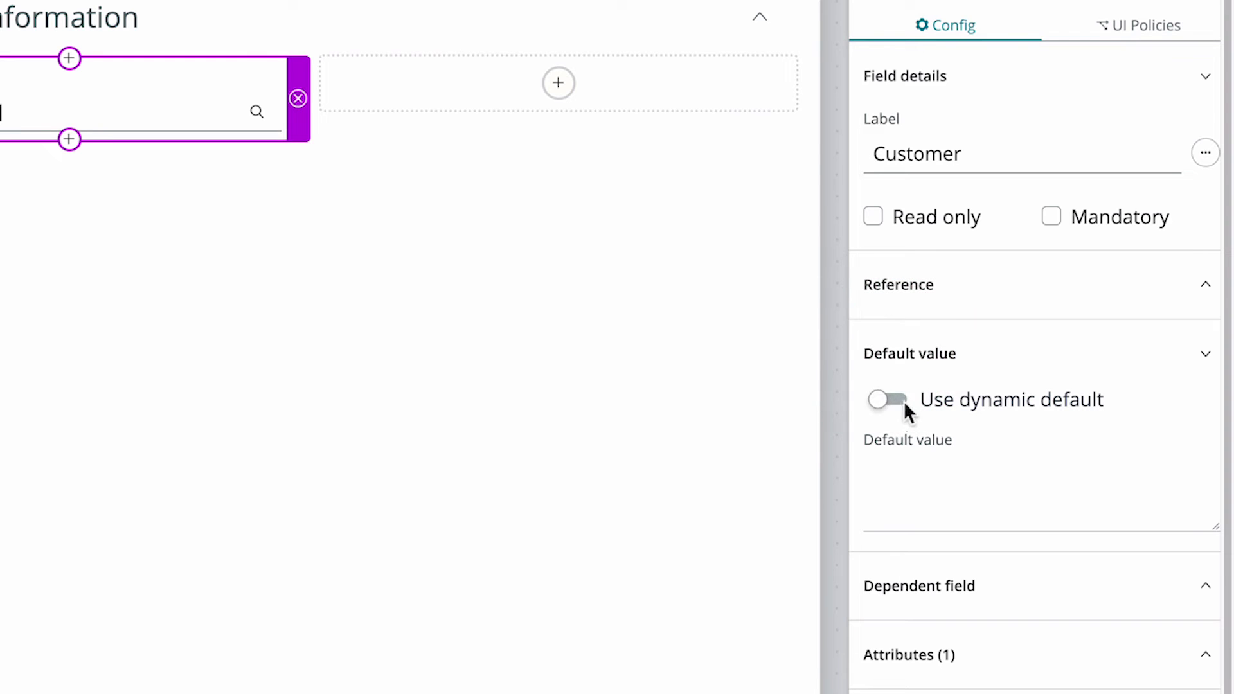
click(903, 400)
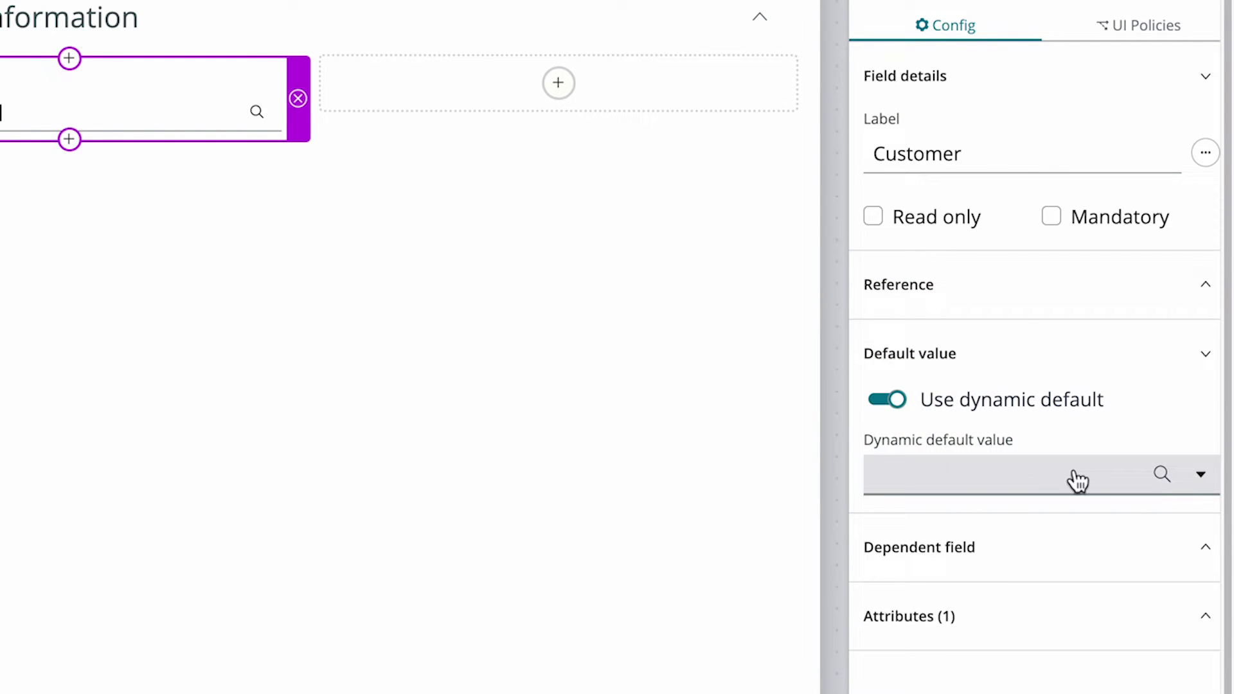
click(1201, 476)
scroll(1071, 360, down, 2)
scroll(1071, 366, down, 1)
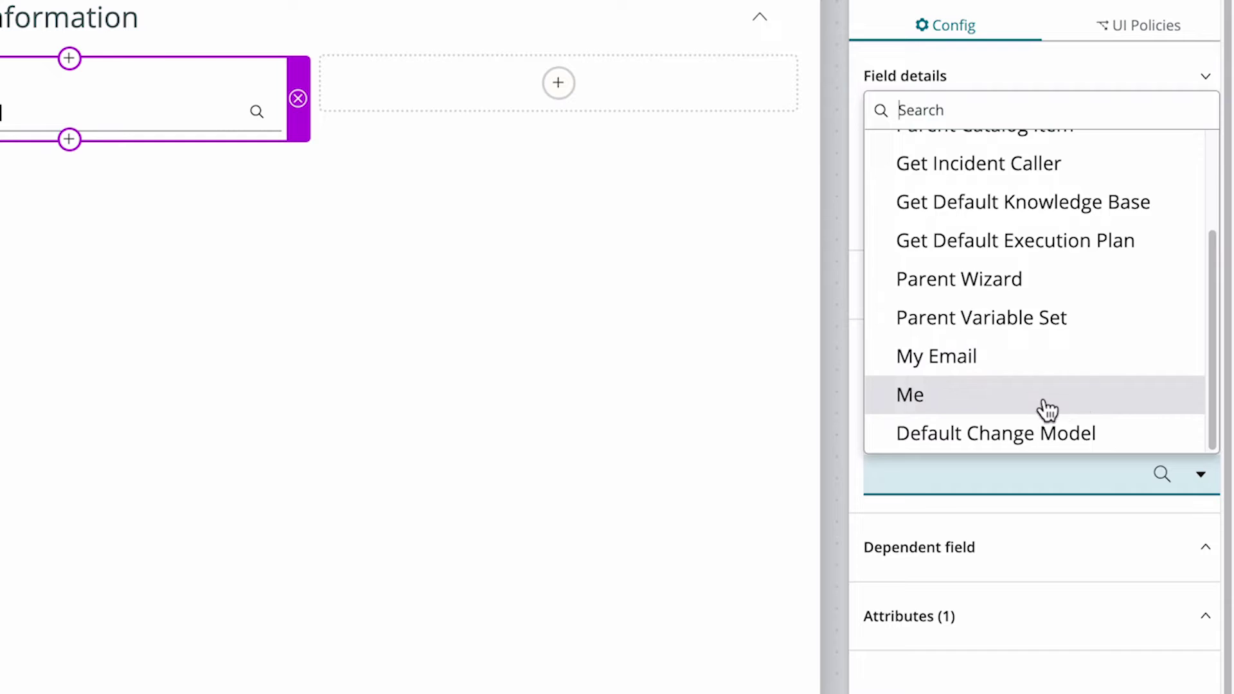
click(1042, 397)
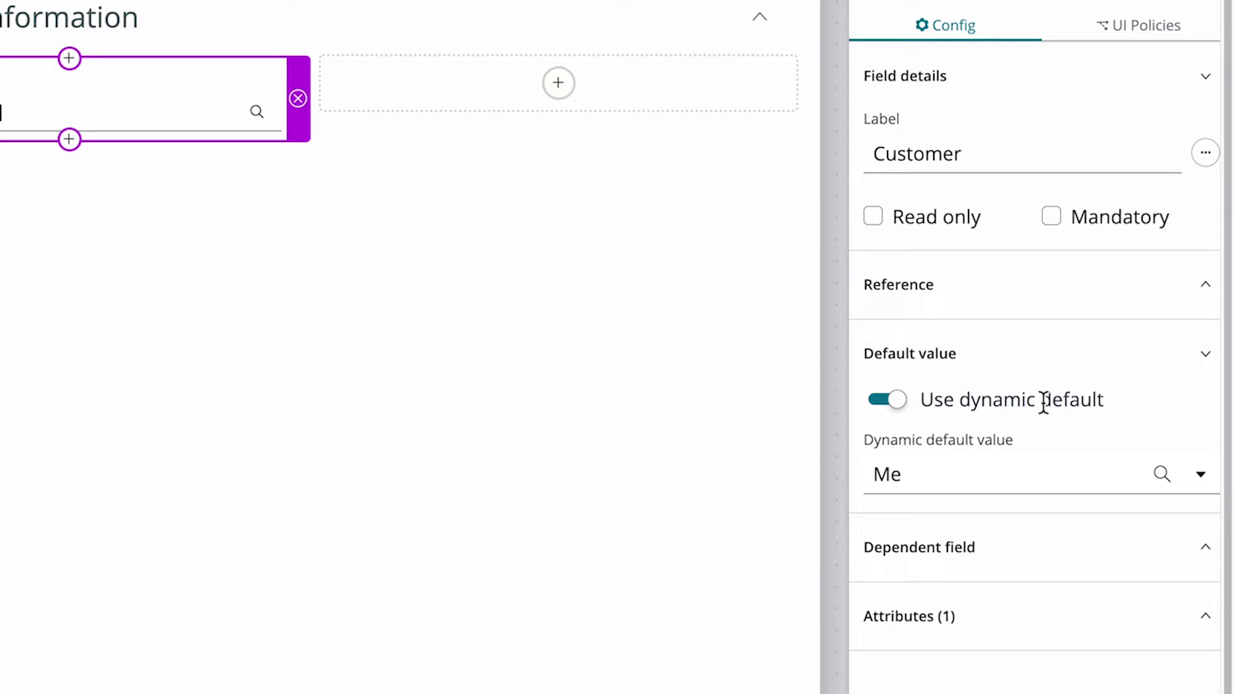
Dot-walk First name, Last name and Mobile phone from the customer's User record into the right column.
drag(157, 418, 750, 151)
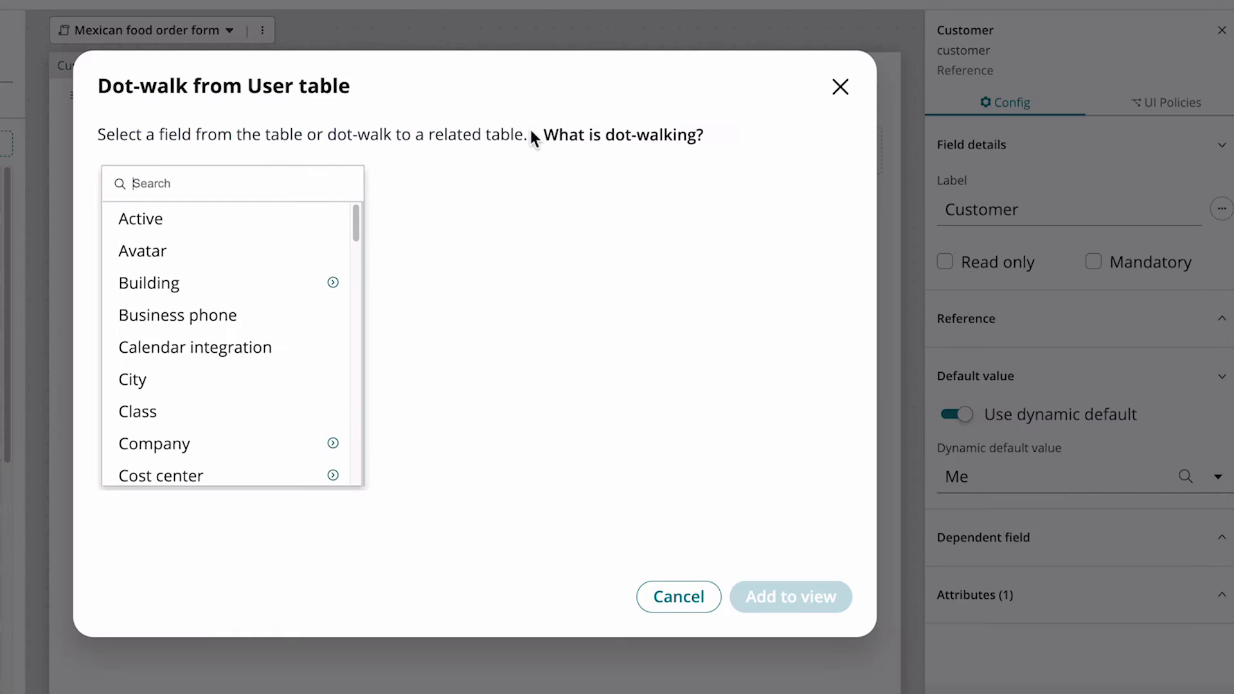
text(fir)
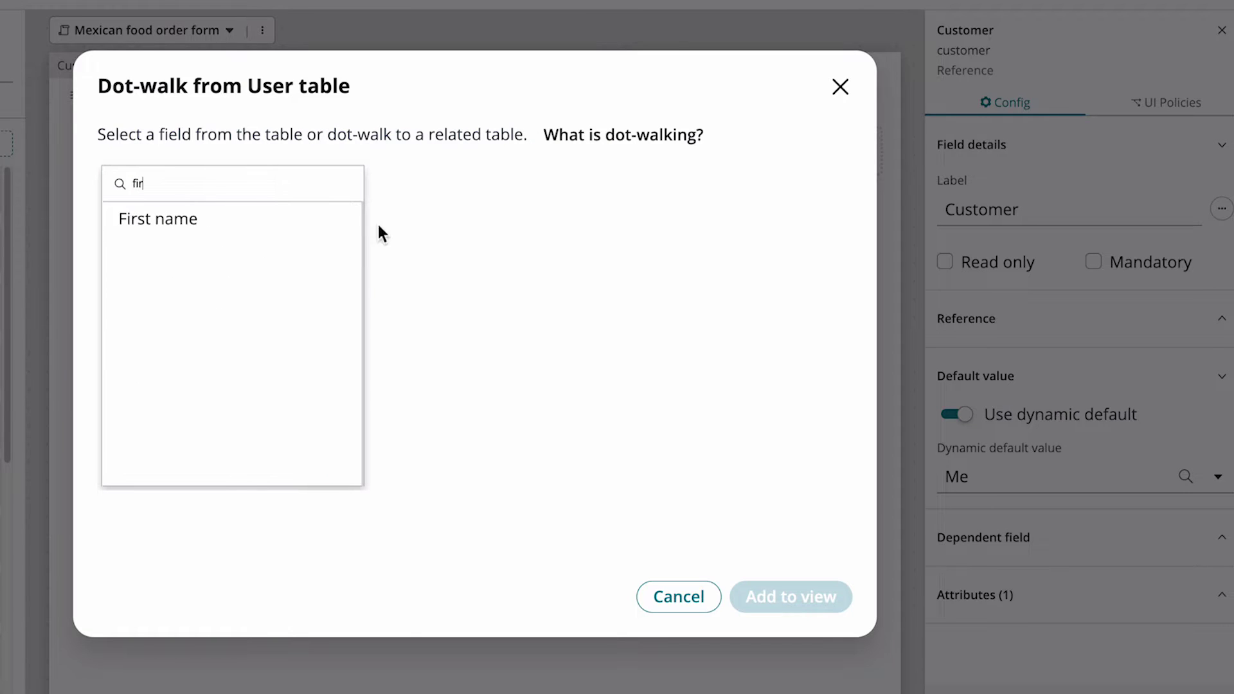
click(331, 220)
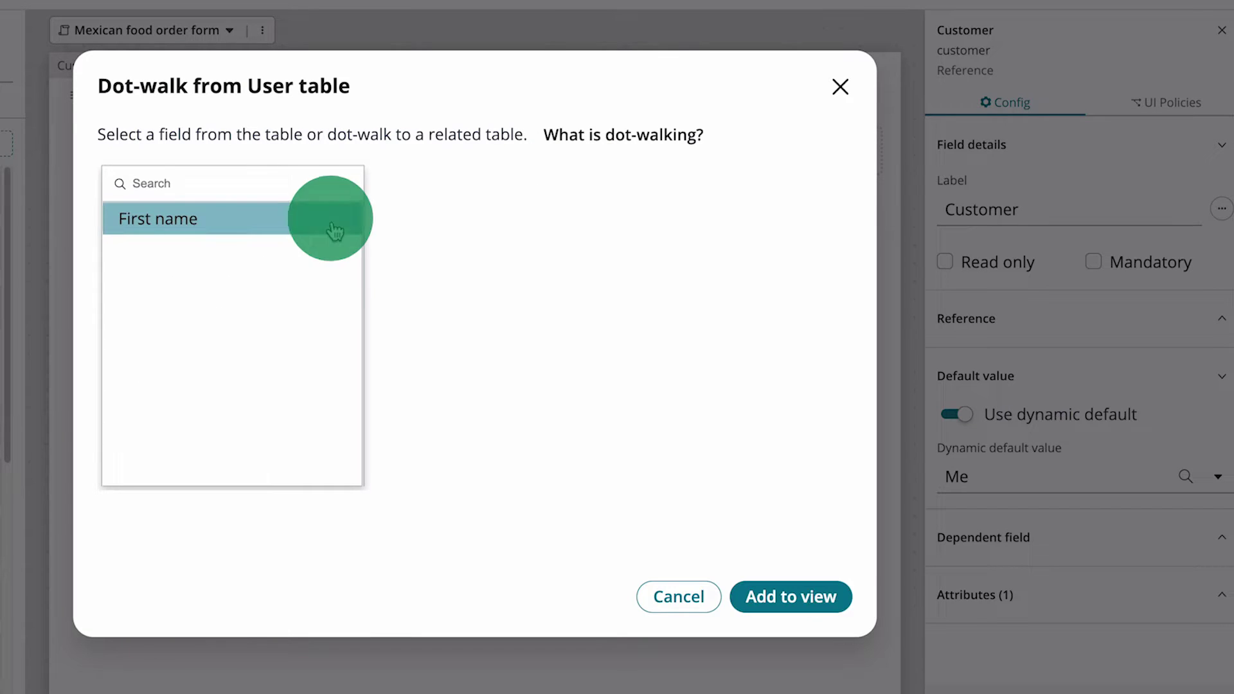
click(785, 601)
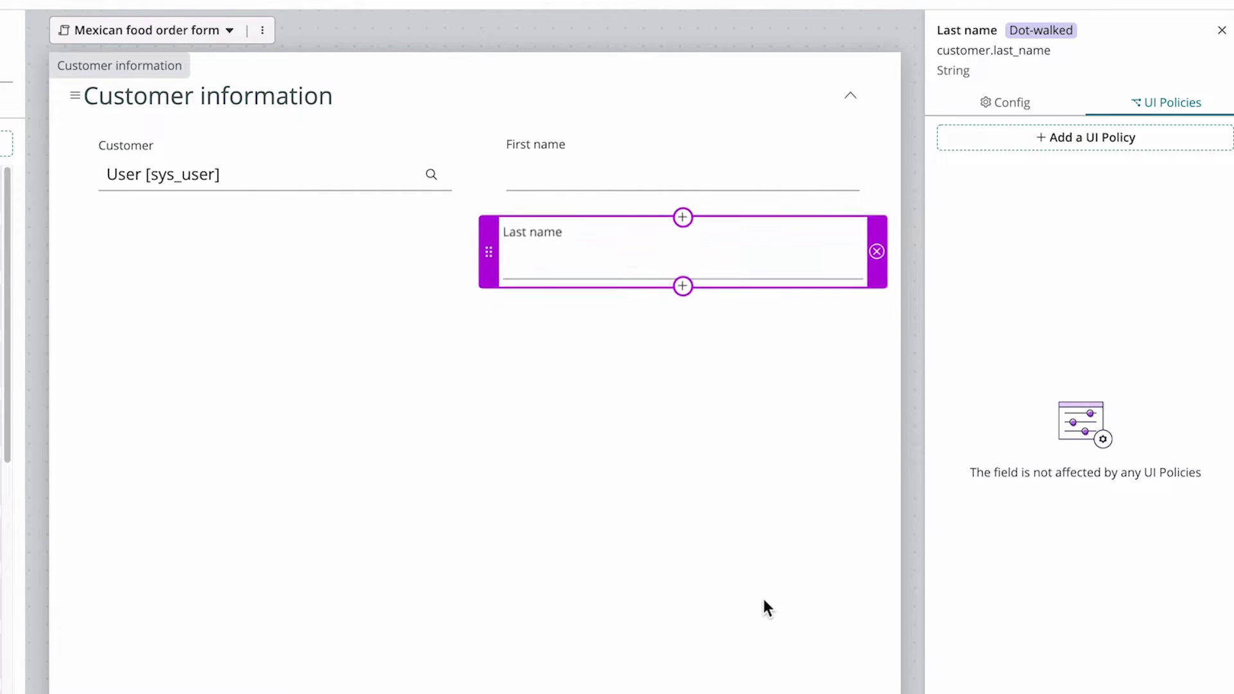
click(680, 288)
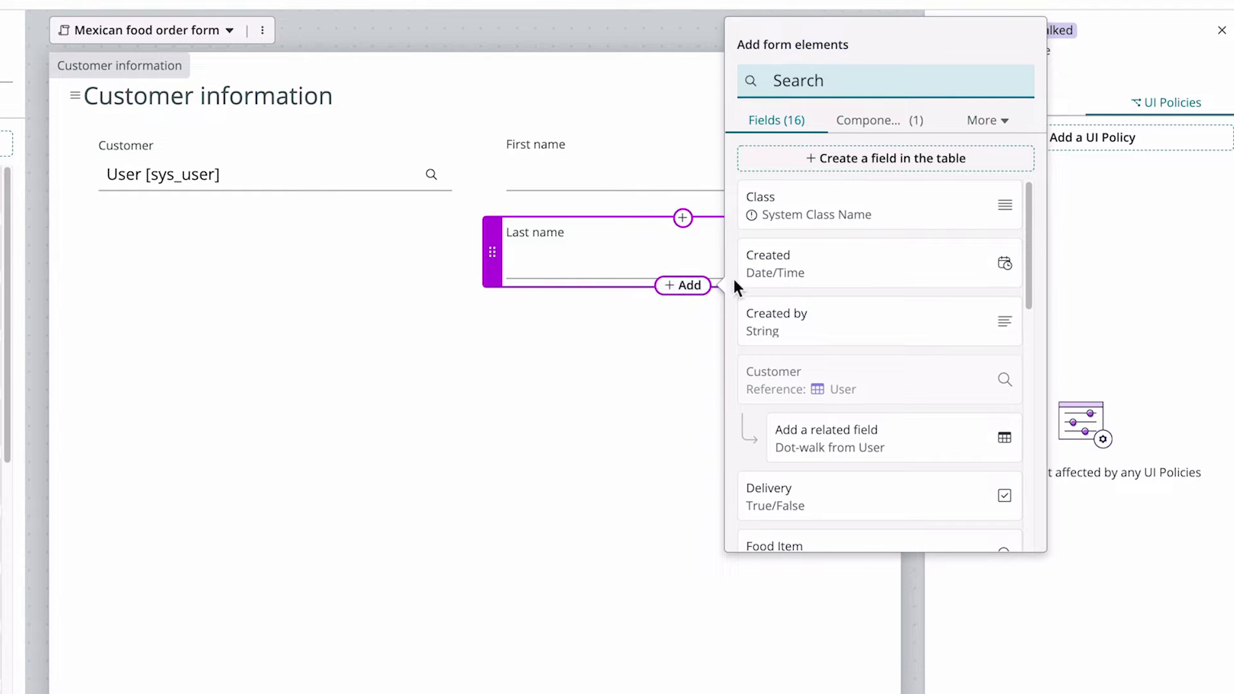
click(846, 438)
text(mobile)
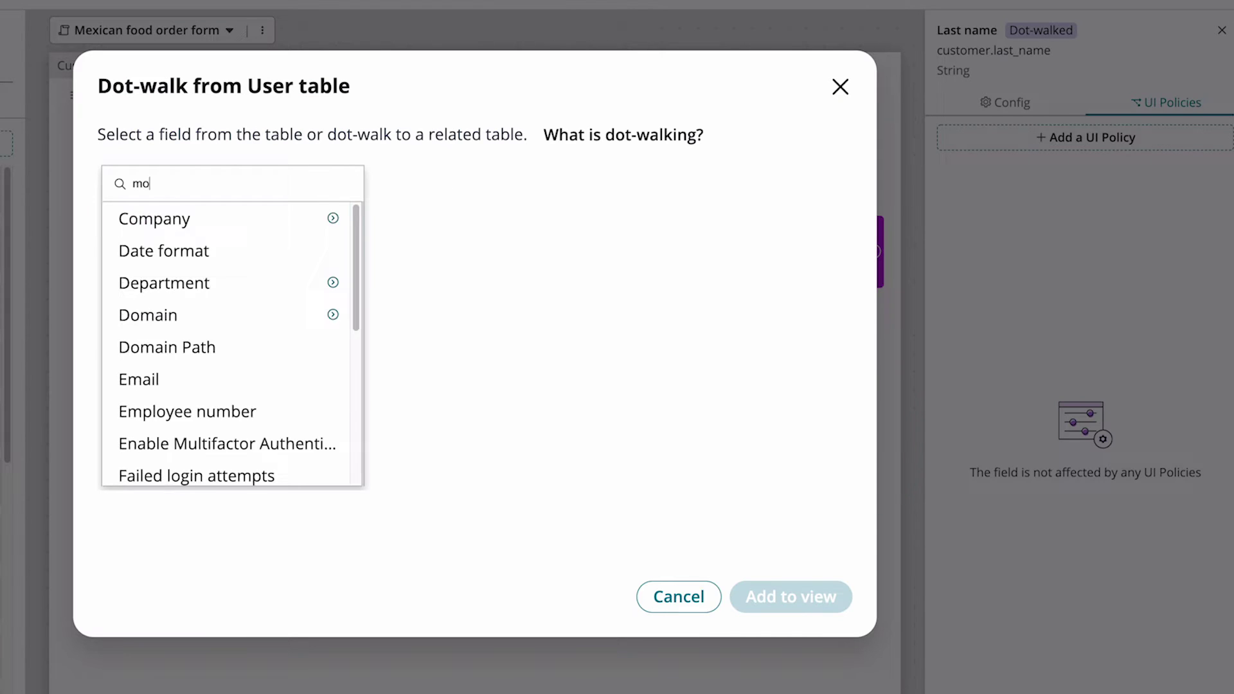
click(178, 223)
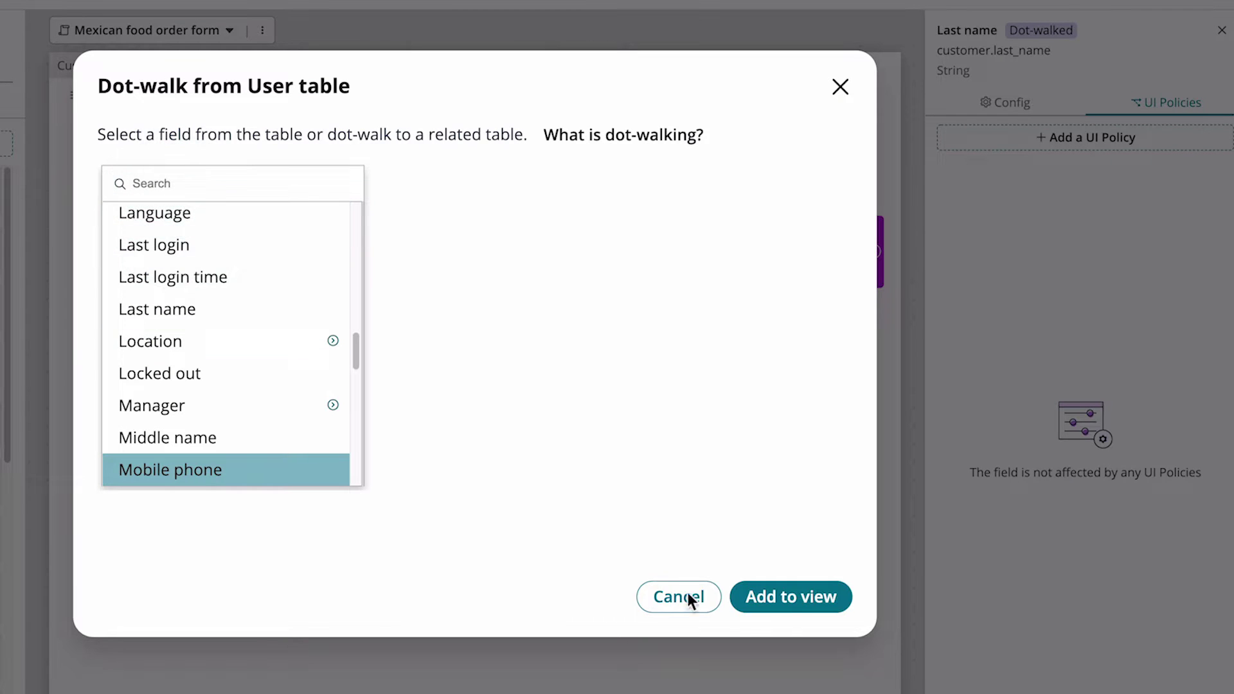
click(787, 599)
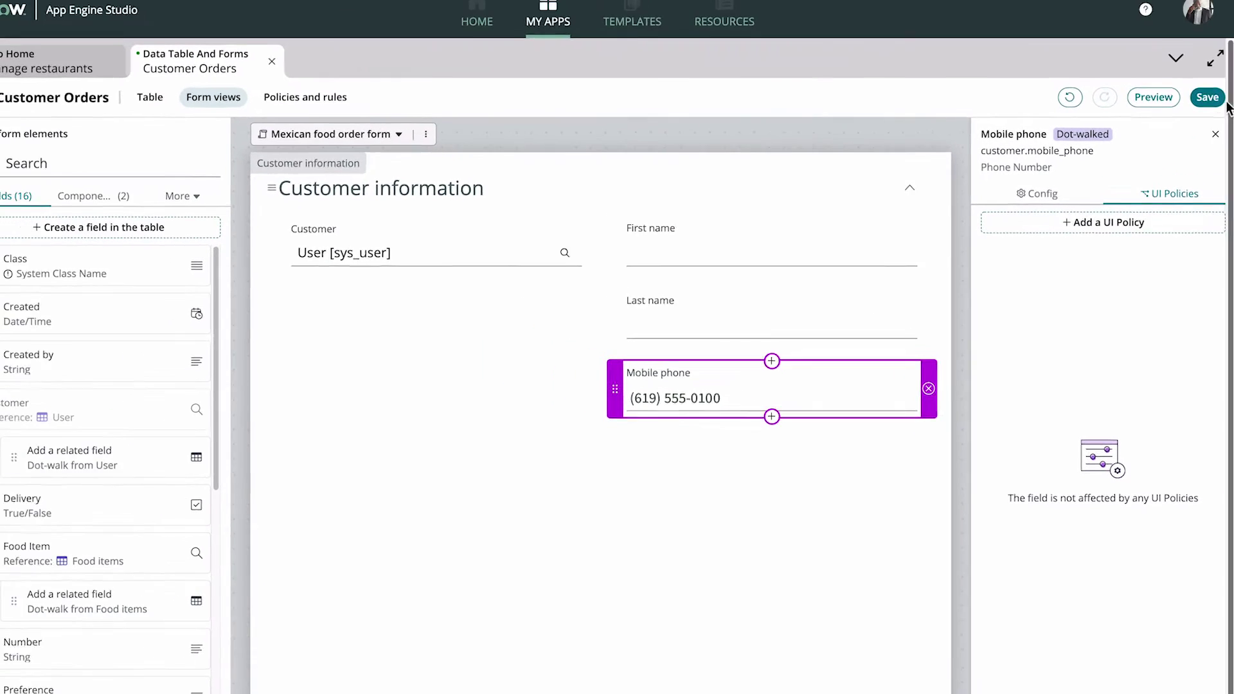
Save the view, preview it, and check which user fills the Customer field.
click(1211, 1)
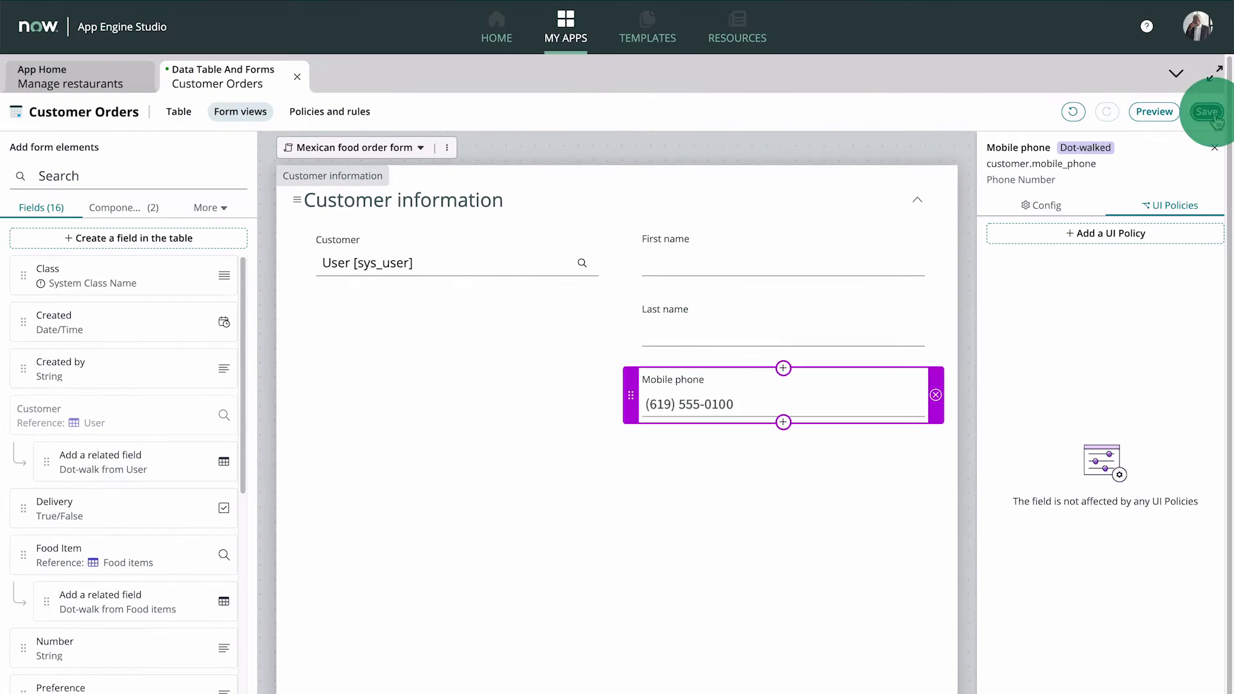
click(1160, 113)
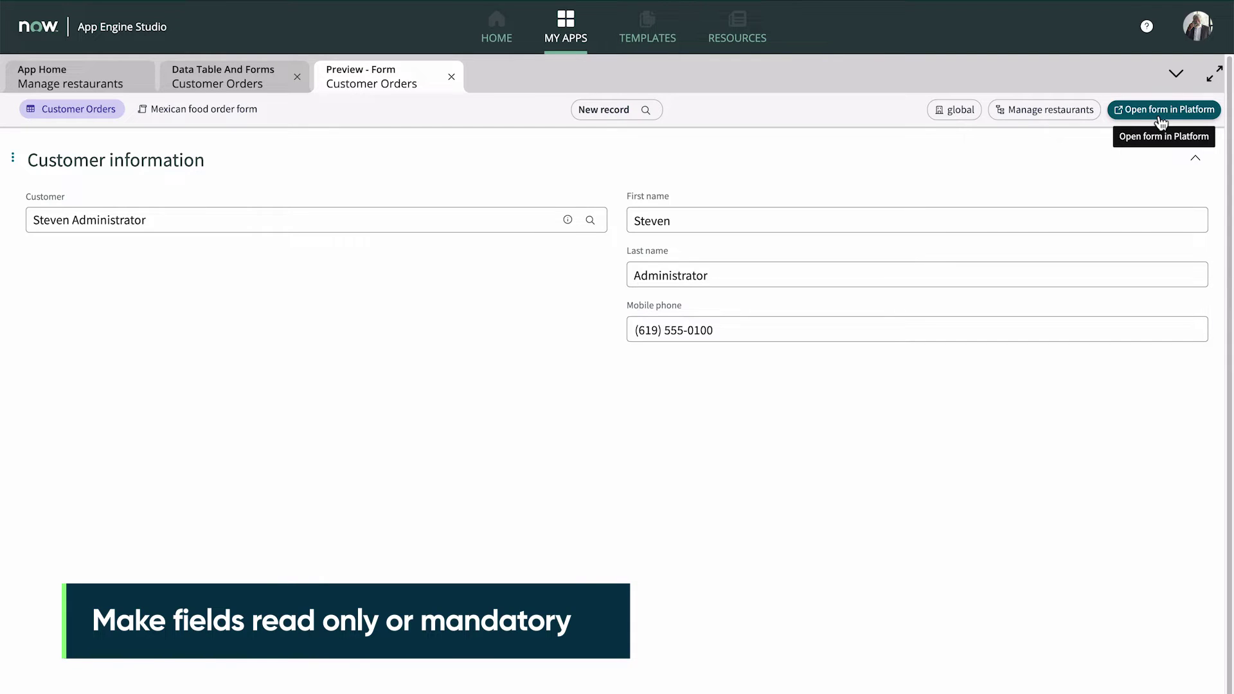
click(551, 220)
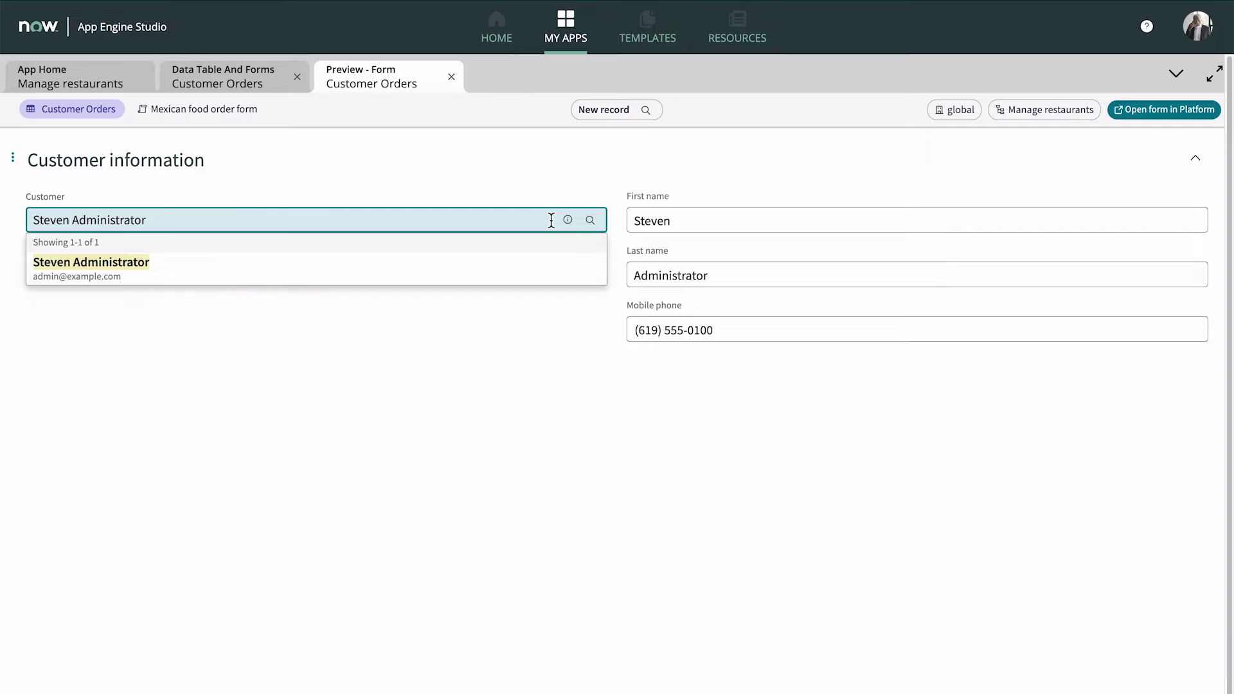
Back in the designer, mark Customer read only, save, and select First name.
click(451, 77)
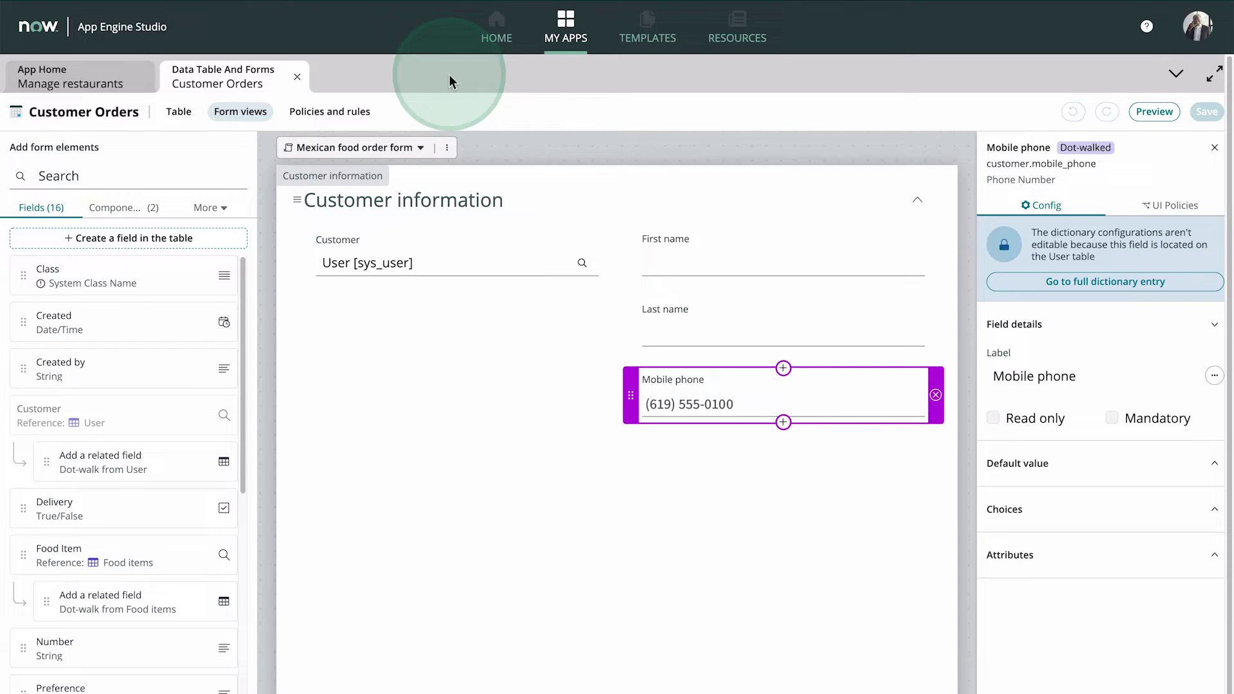
click(458, 254)
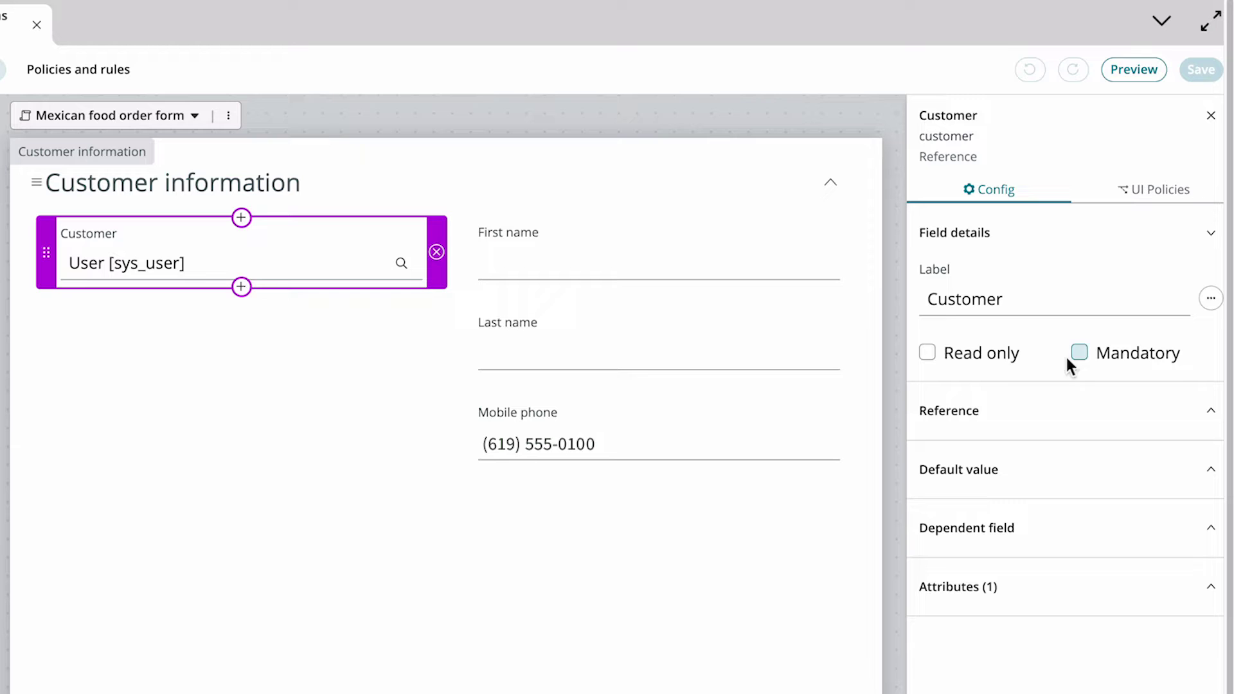
click(927, 356)
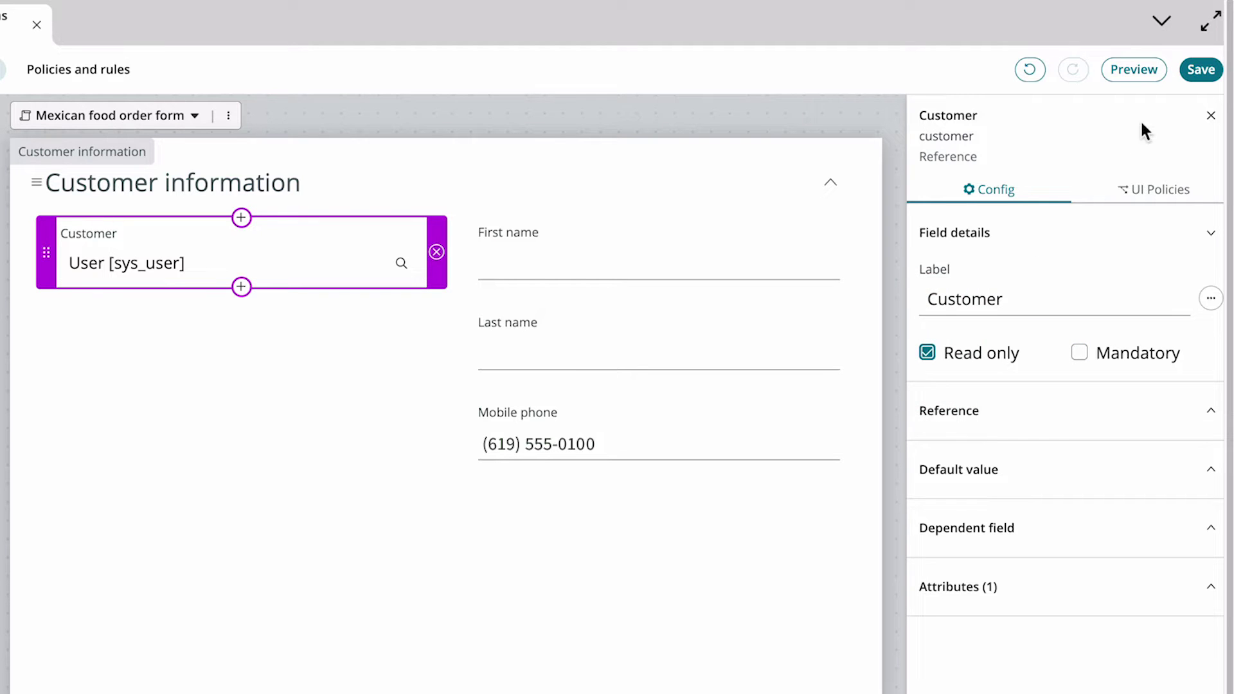
click(1201, 69)
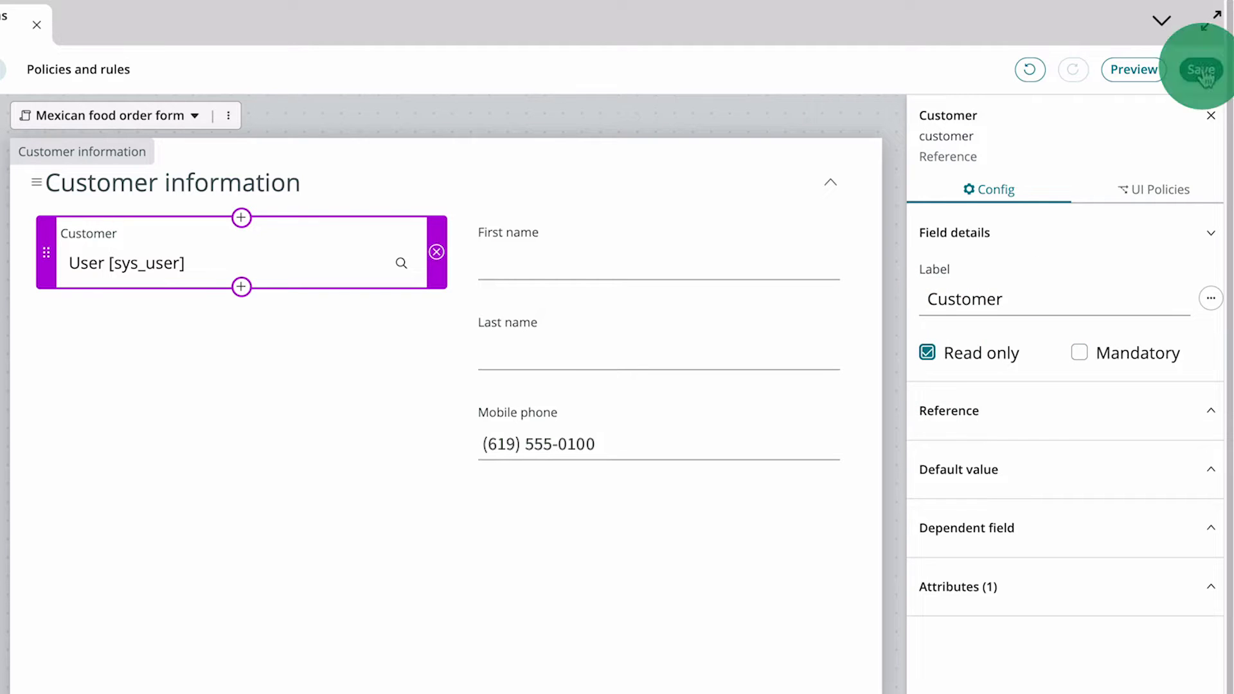
click(765, 275)
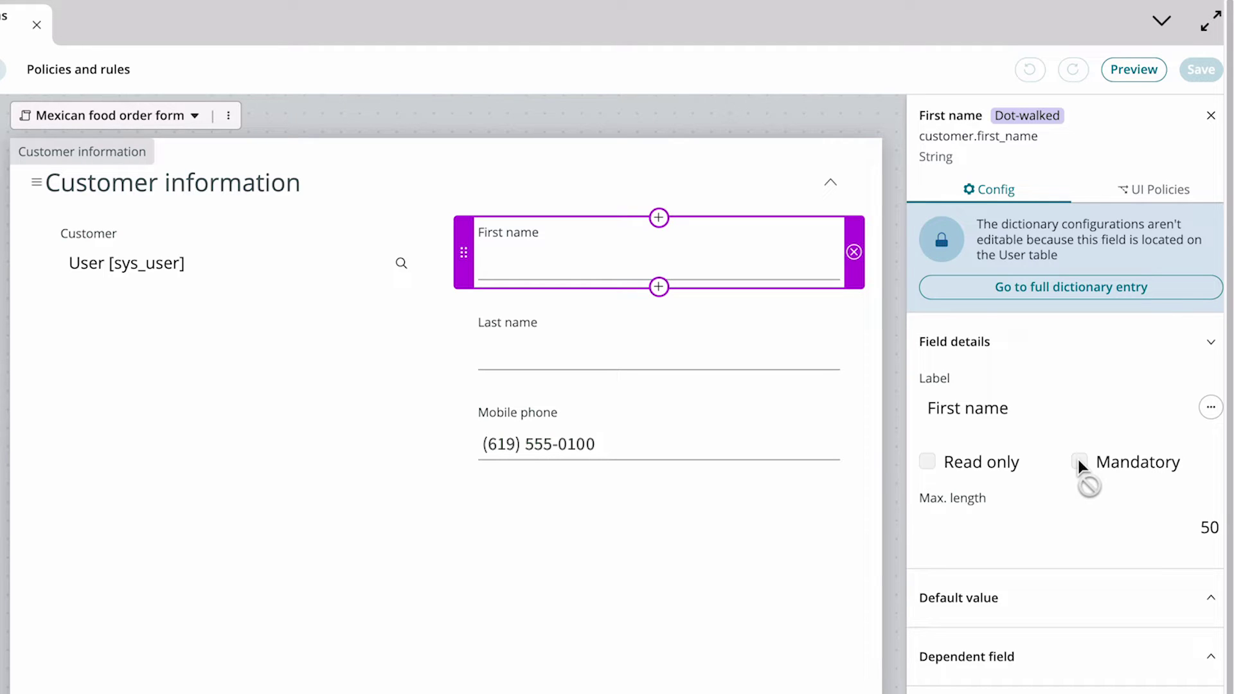
Start a new UI policy described 'make customer…' with First name set to read-only.
click(1170, 194)
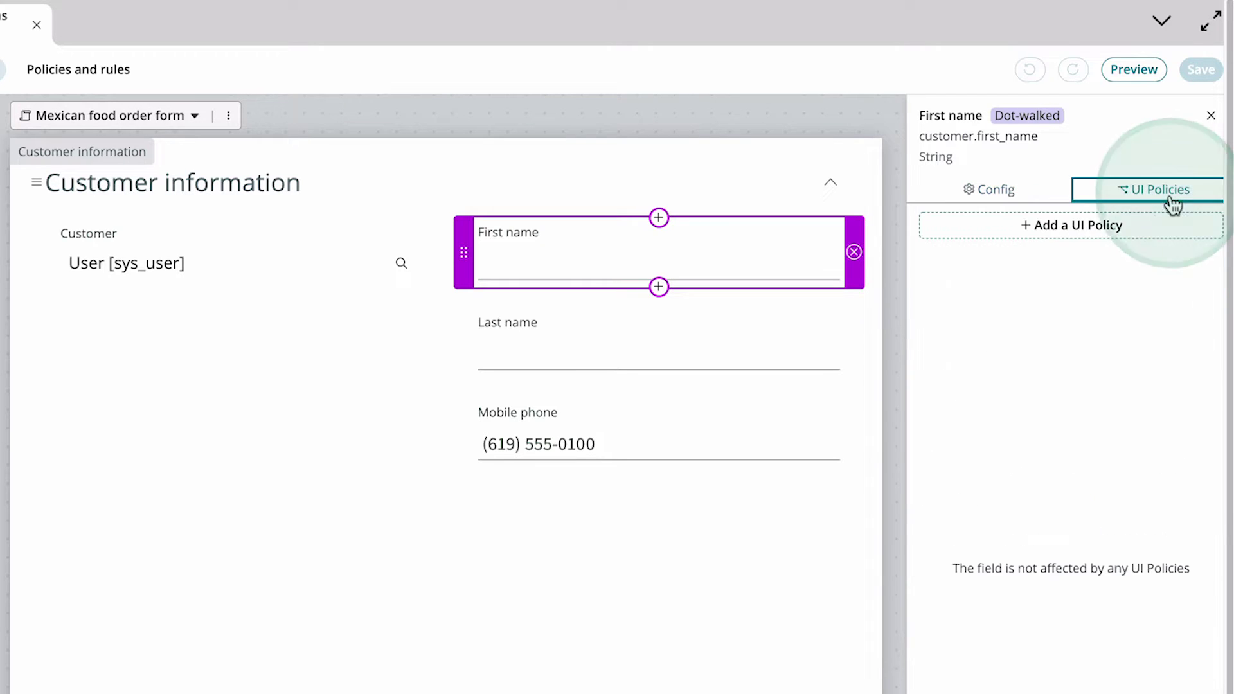
click(1149, 229)
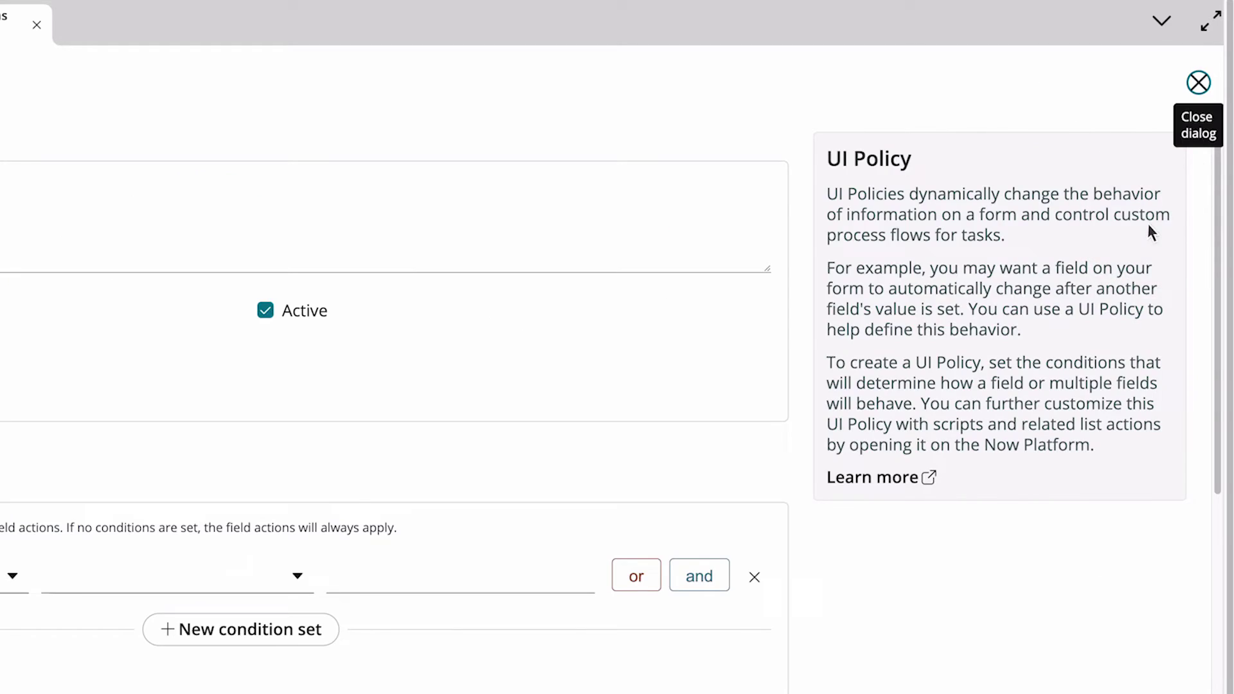
click(984, 219)
text(make customer info read only)
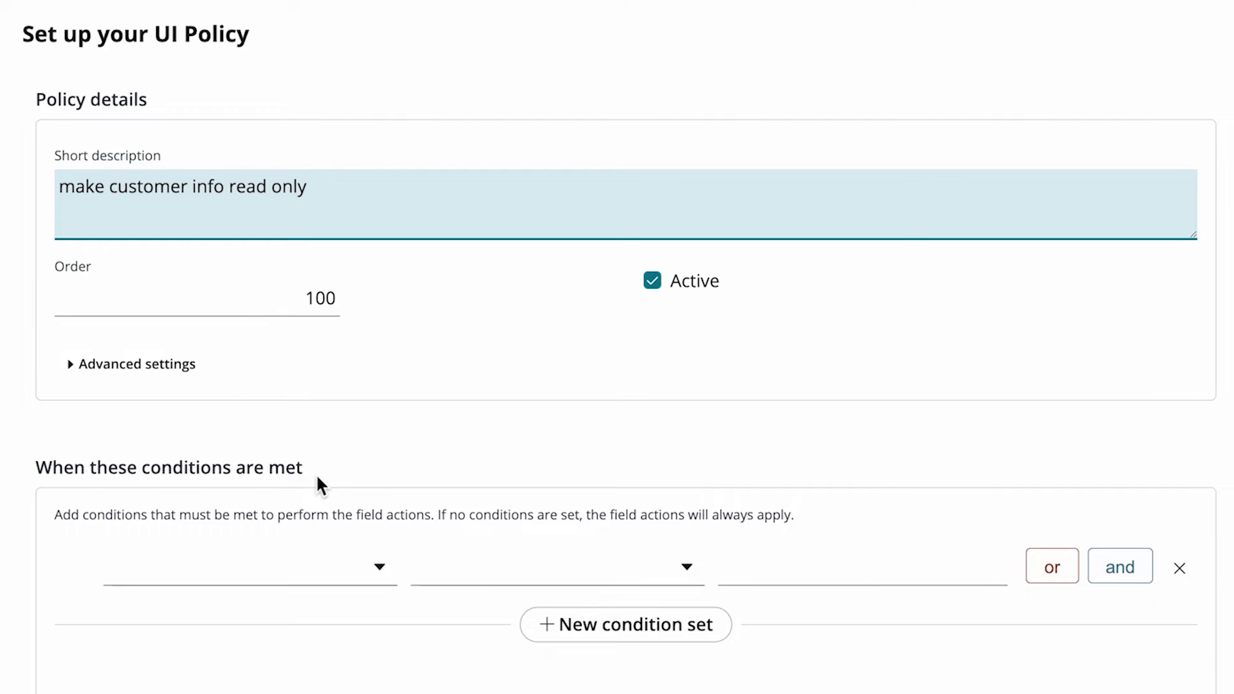
scroll(317, 477, down, 5)
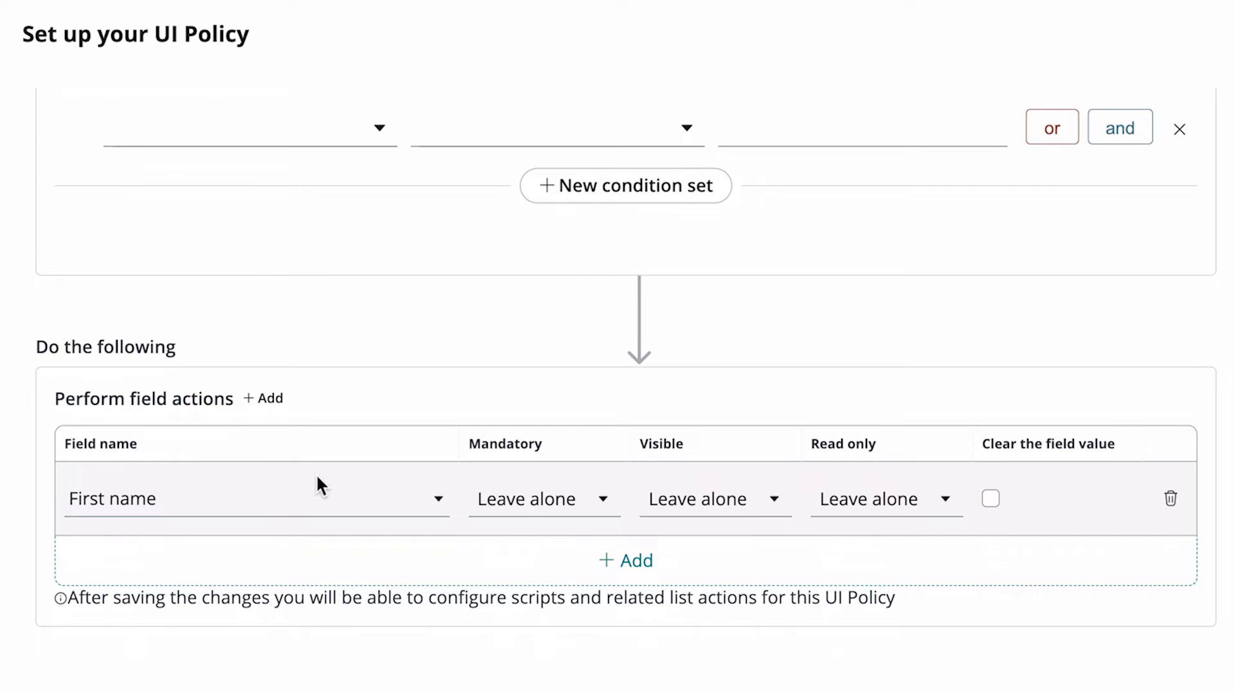
click(839, 501)
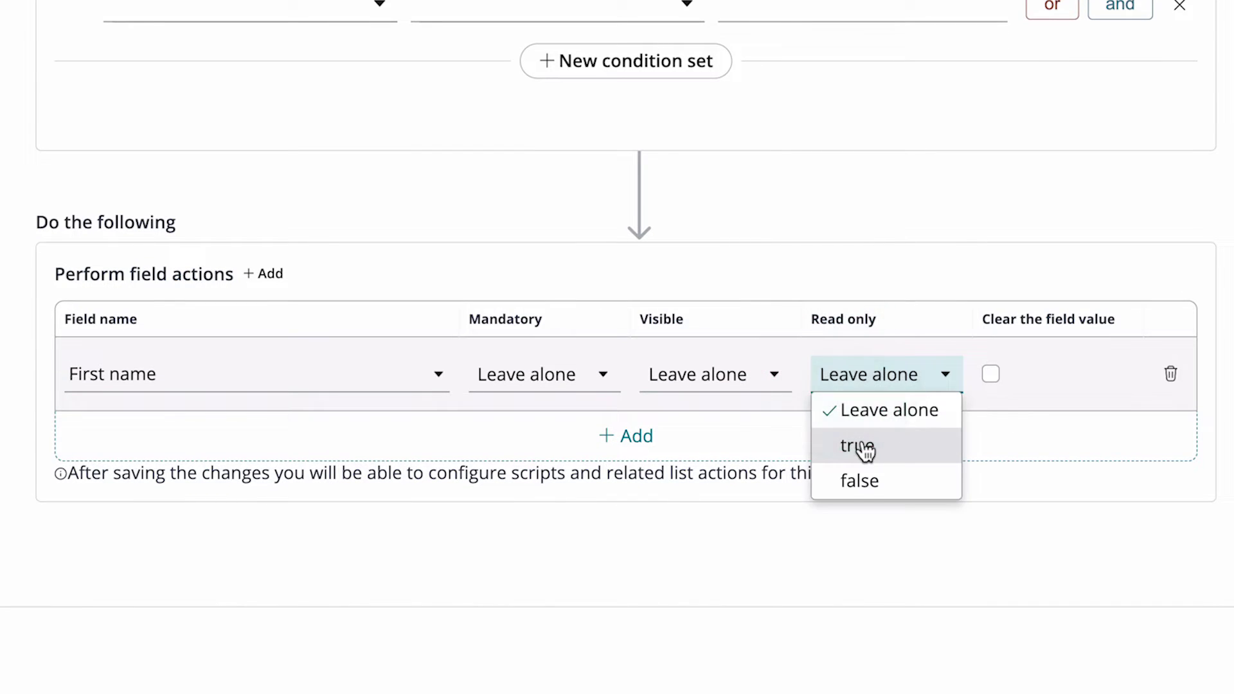
click(865, 452)
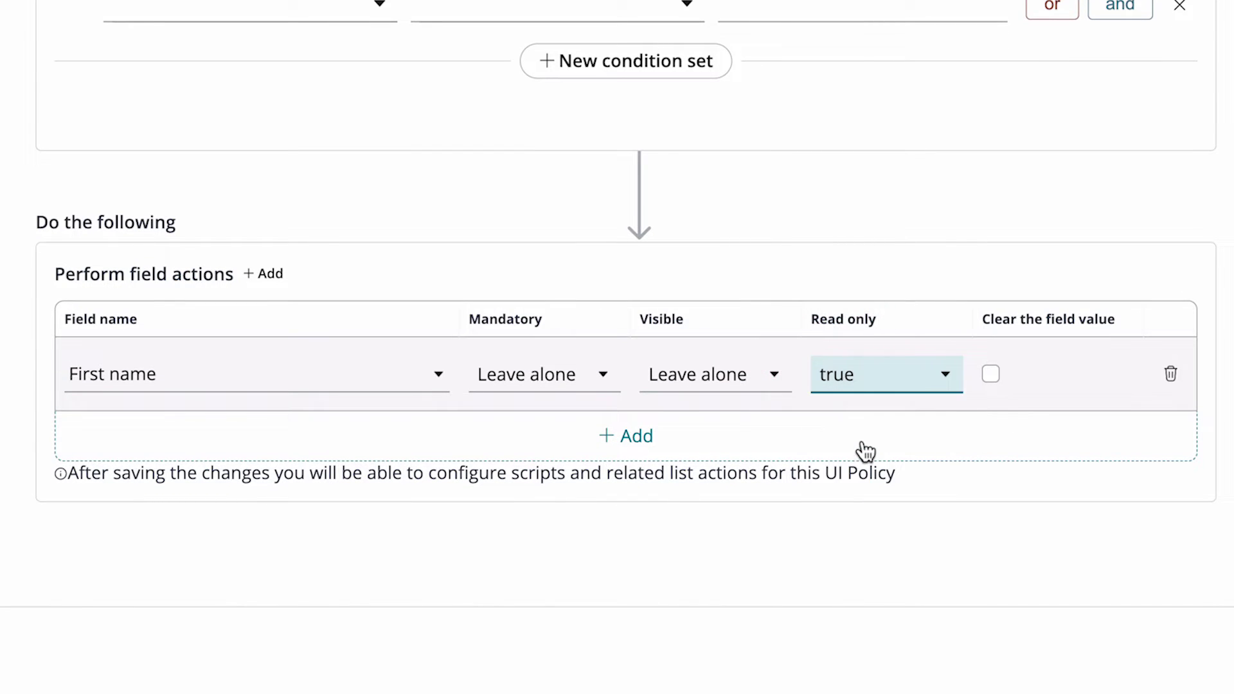
Add Last name as read-only, add a third field action row, and create the policy.
click(628, 440)
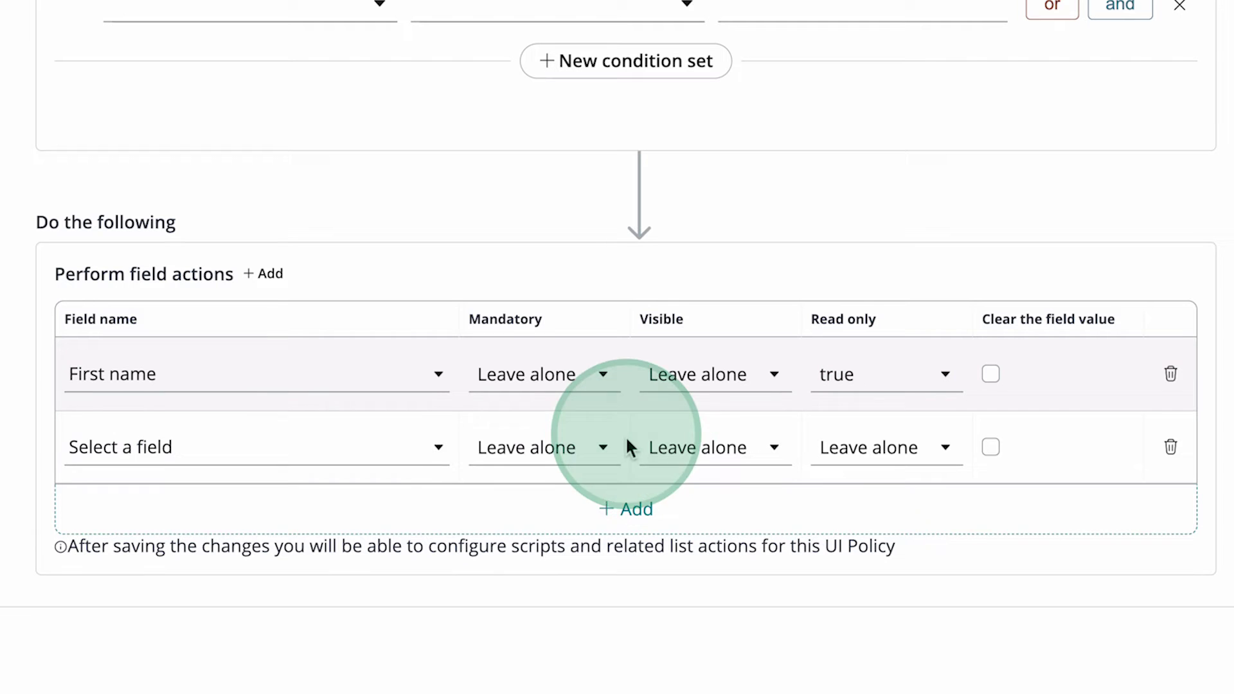
click(383, 452)
click(321, 636)
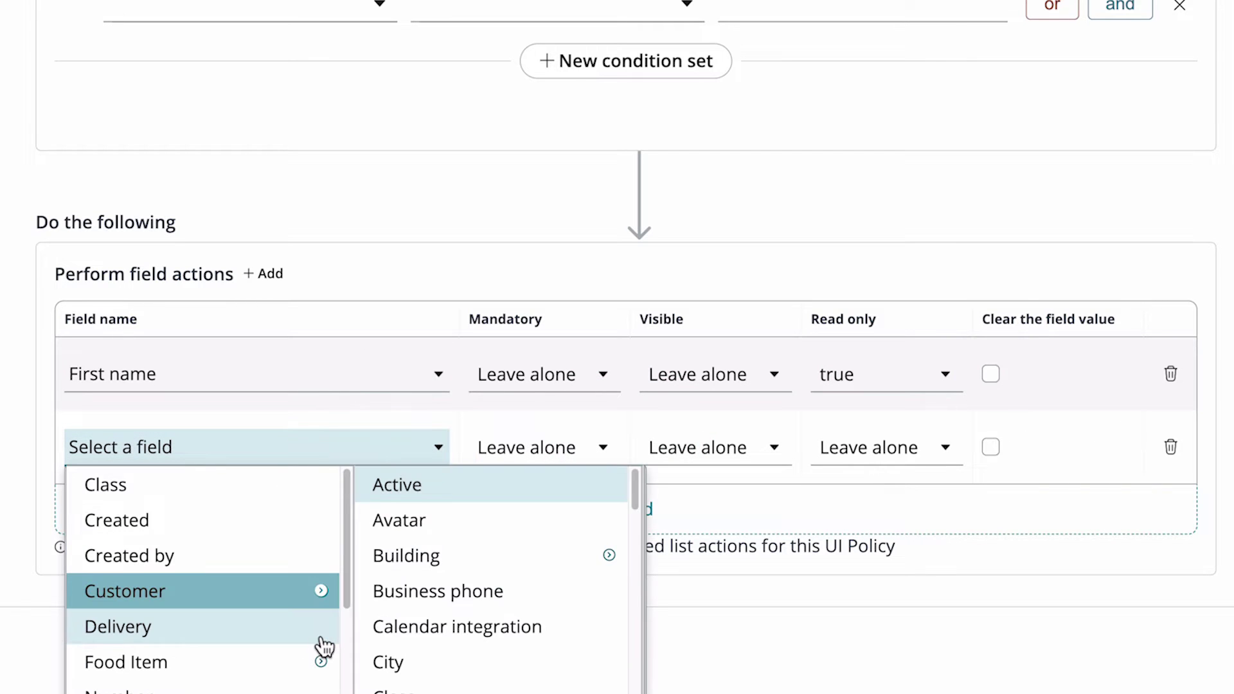
scroll(399, 637, down, 10)
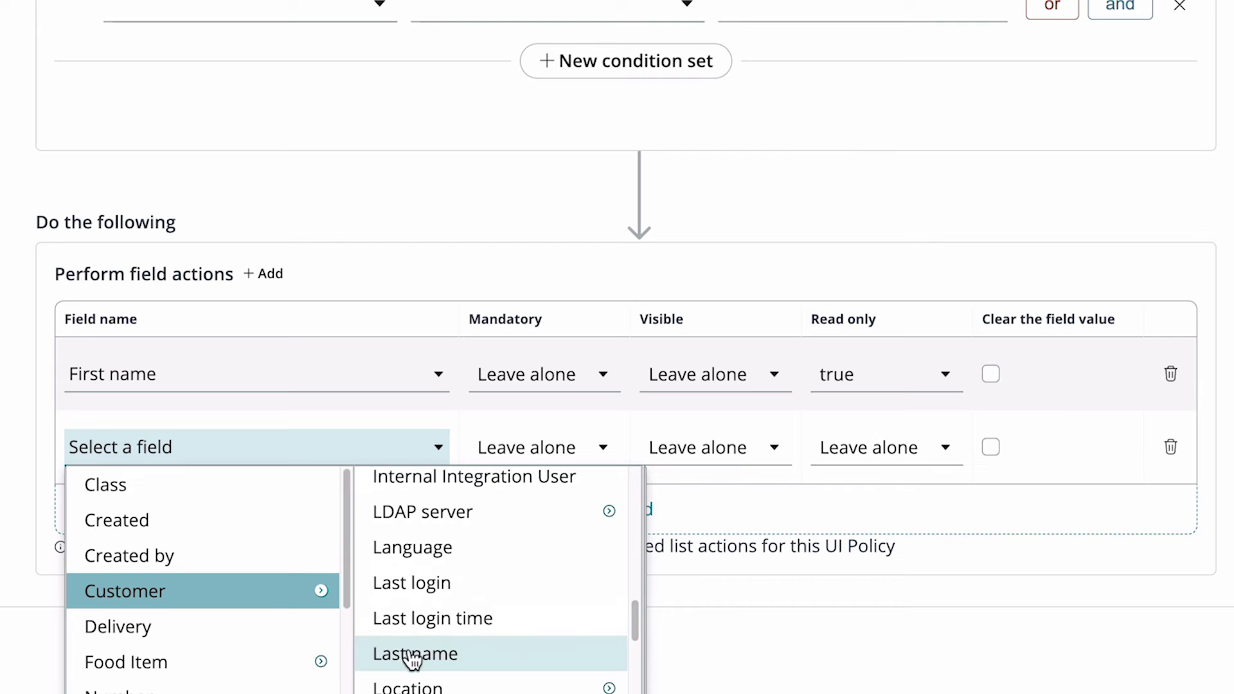
click(412, 656)
click(848, 447)
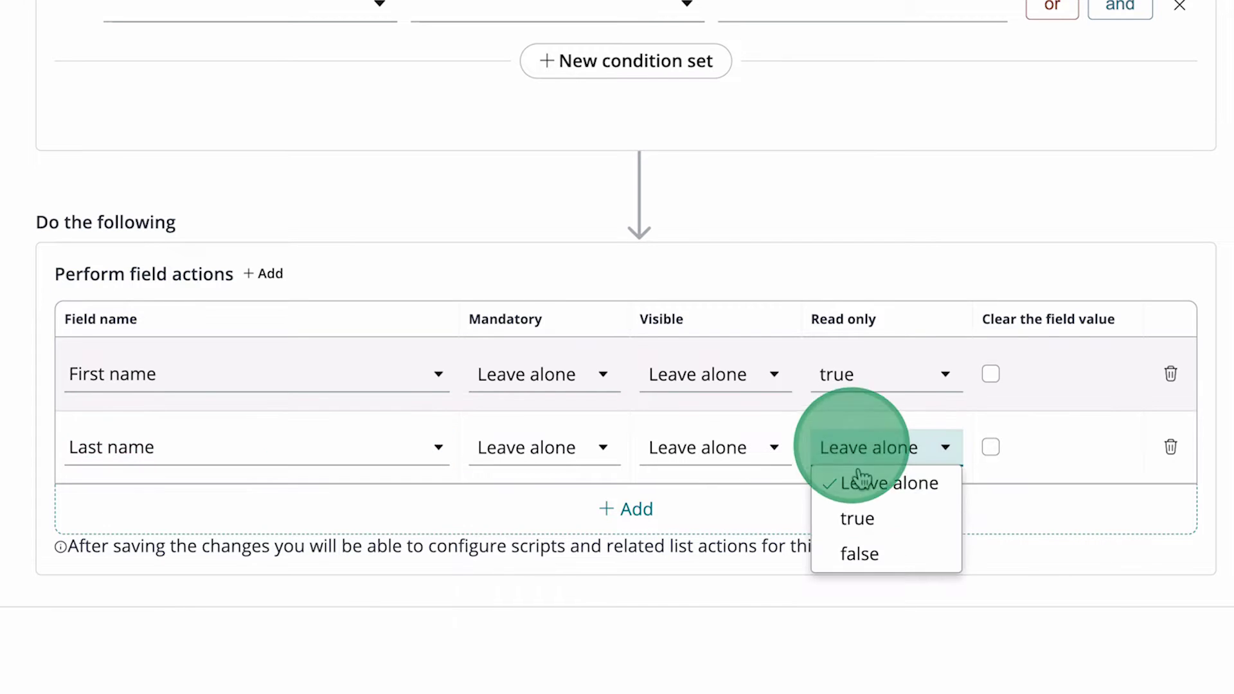
click(885, 522)
click(629, 511)
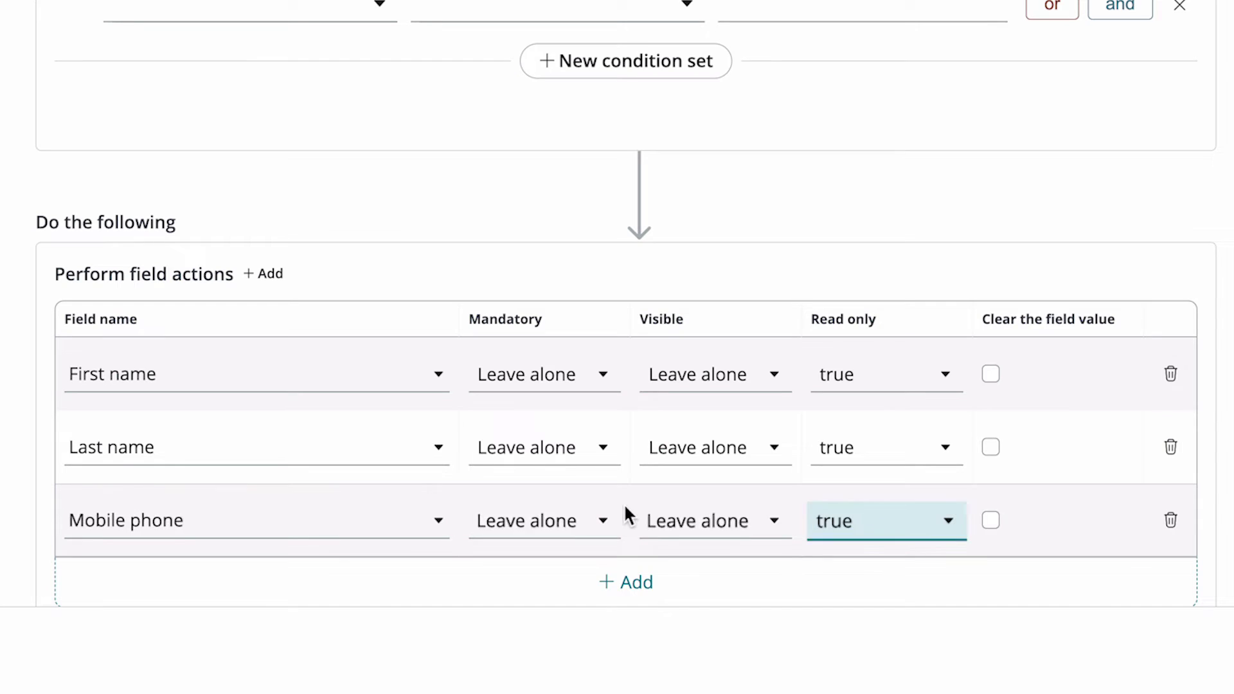
click(1160, 669)
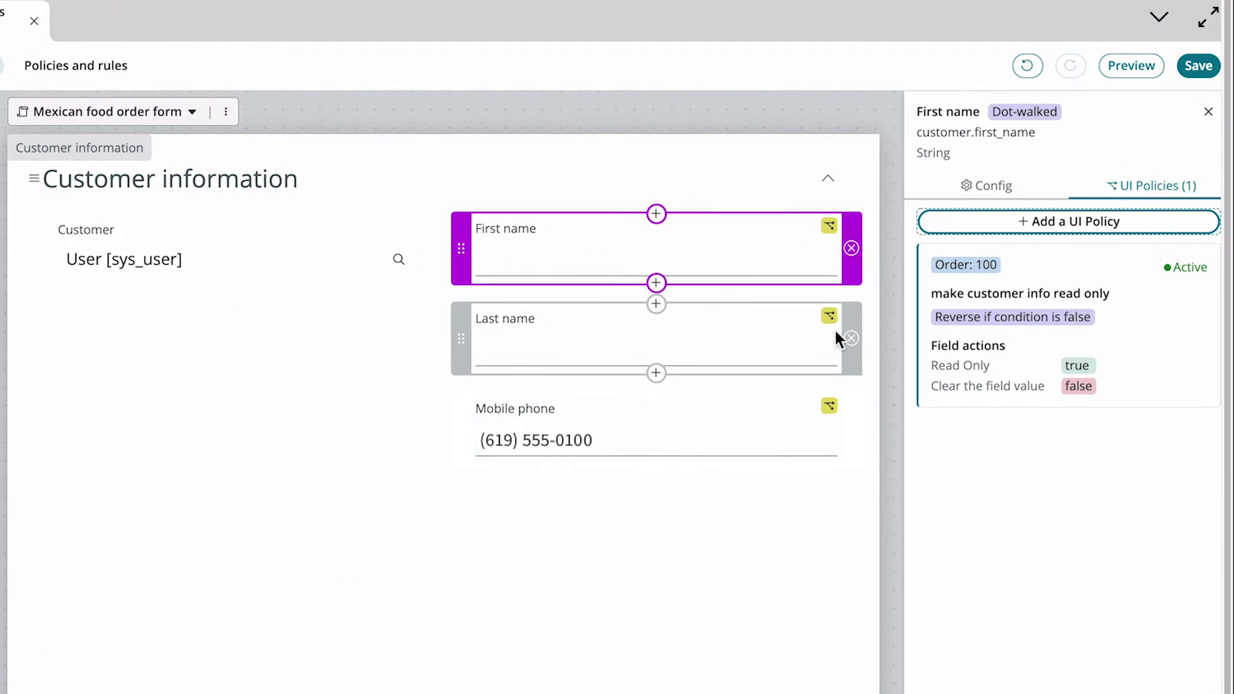
mouse_move(833, 230)
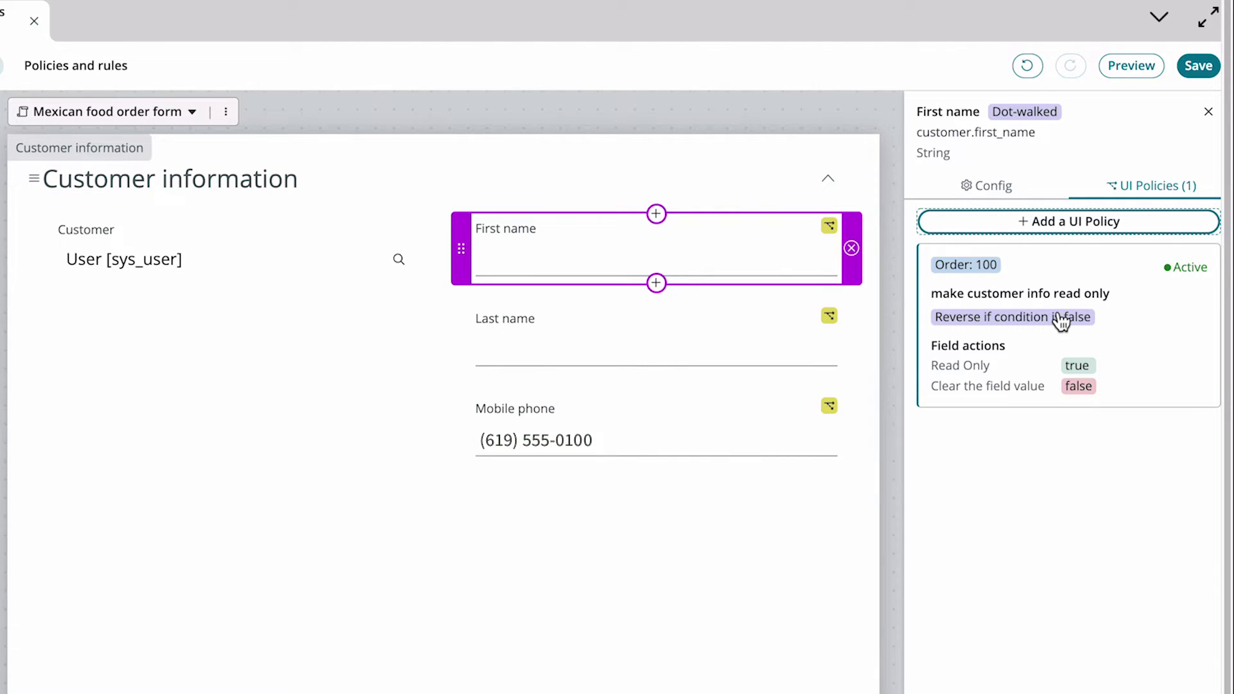
click(1196, 67)
click(1133, 66)
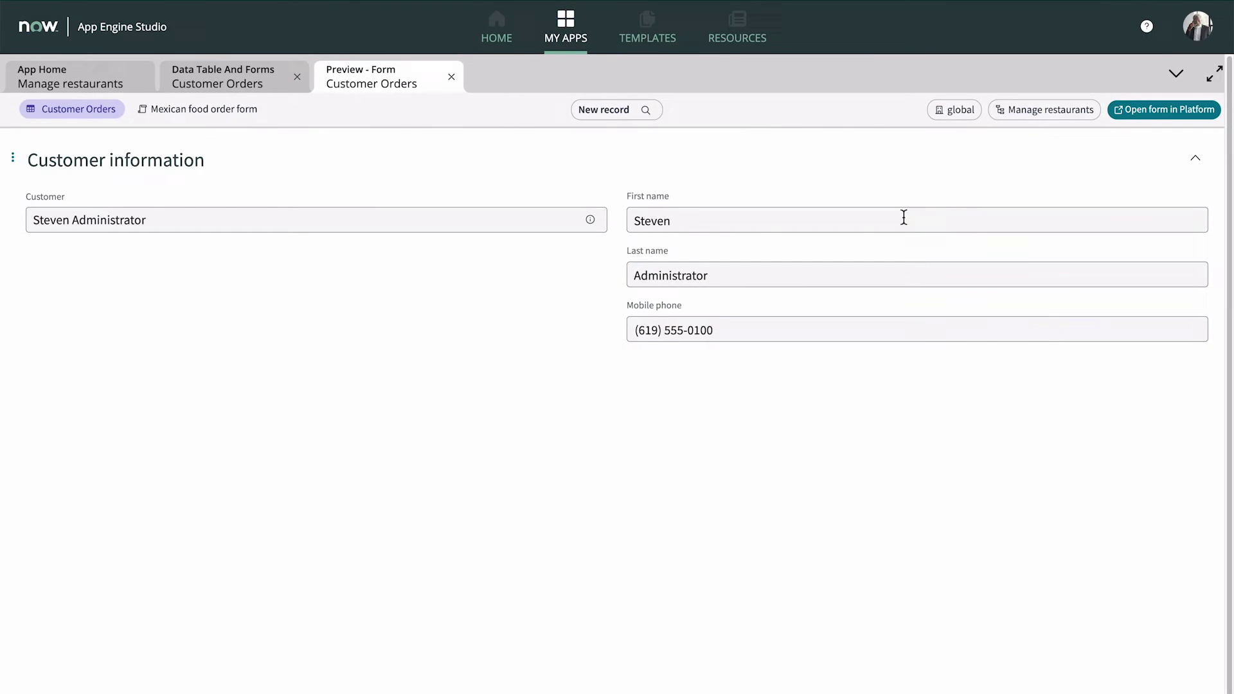
click(452, 77)
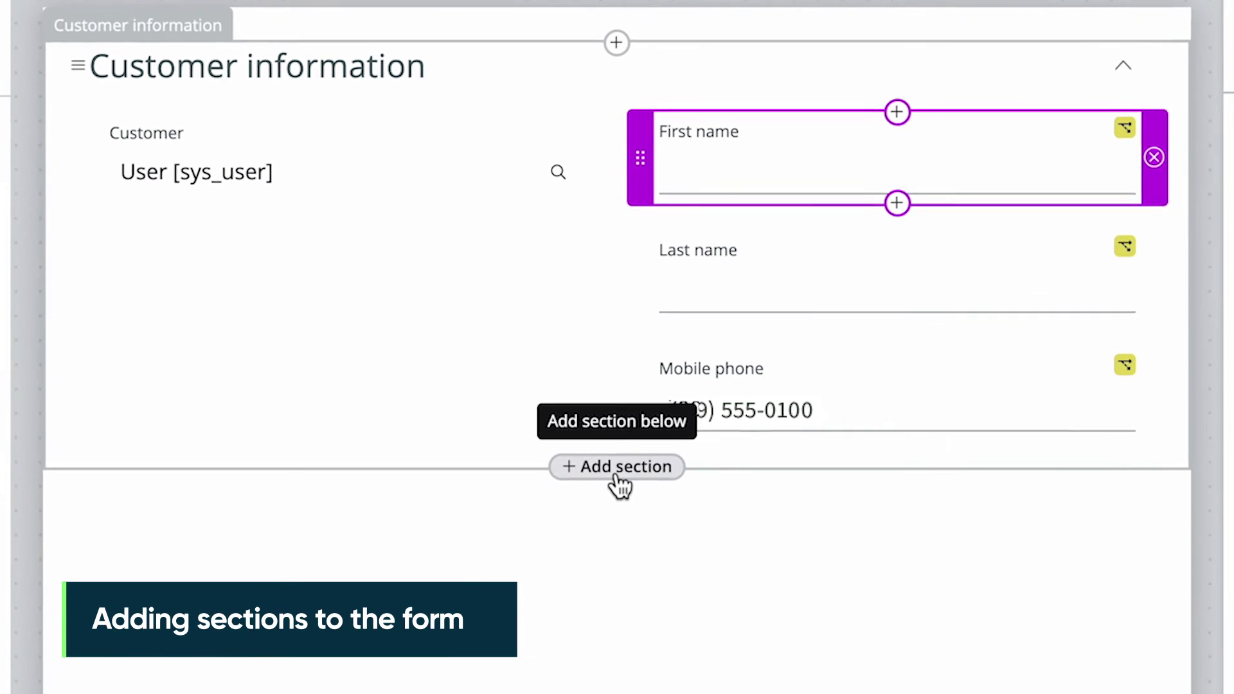
Add a section labelled 'Food Selection' and place the Food Item field in it.
click(616, 438)
click(317, 526)
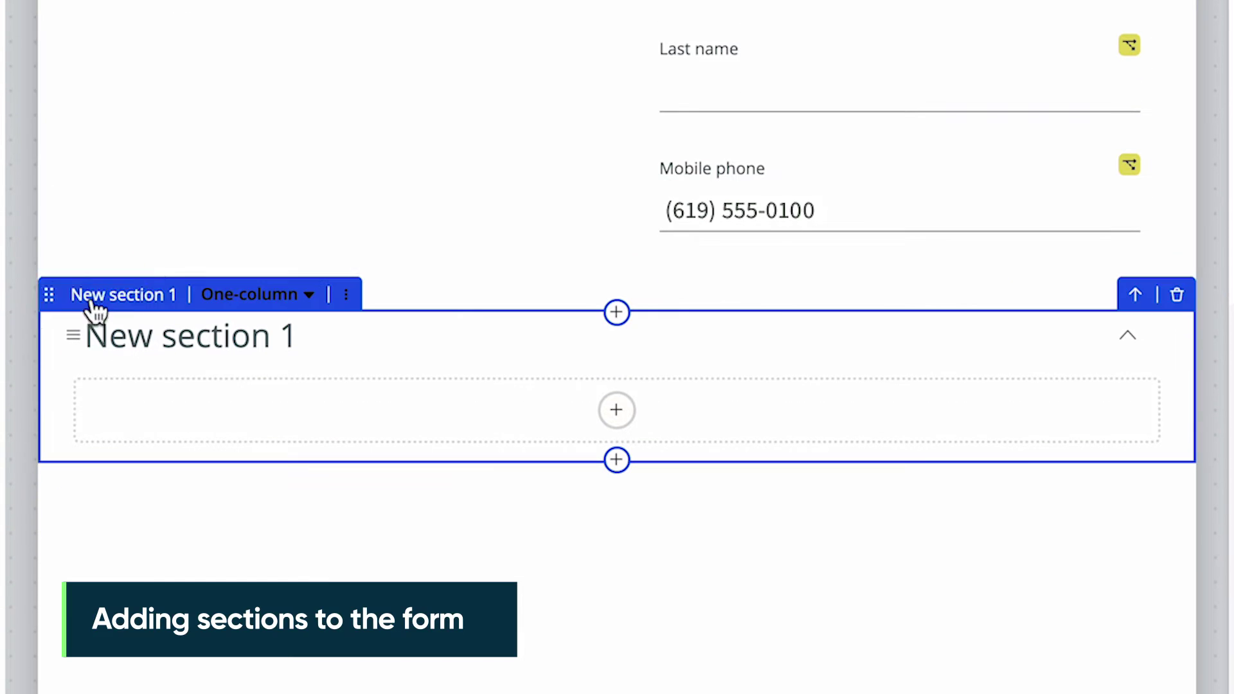
click(103, 294)
text(Food Selection)
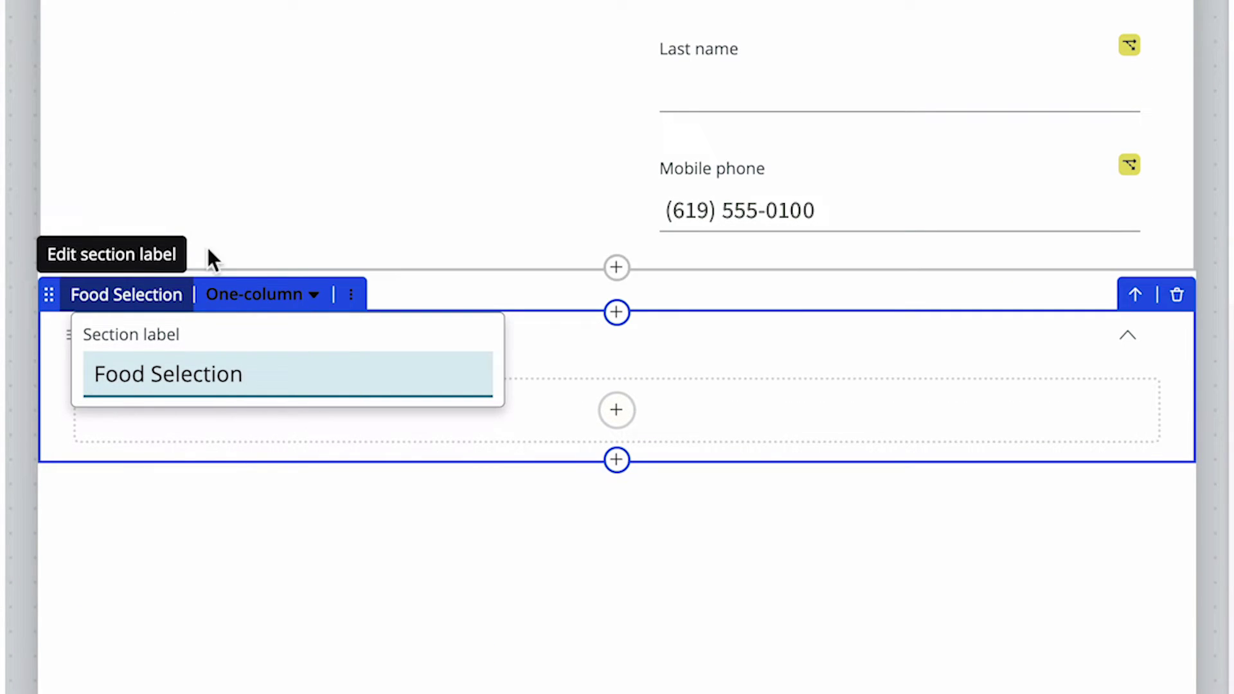
click(323, 293)
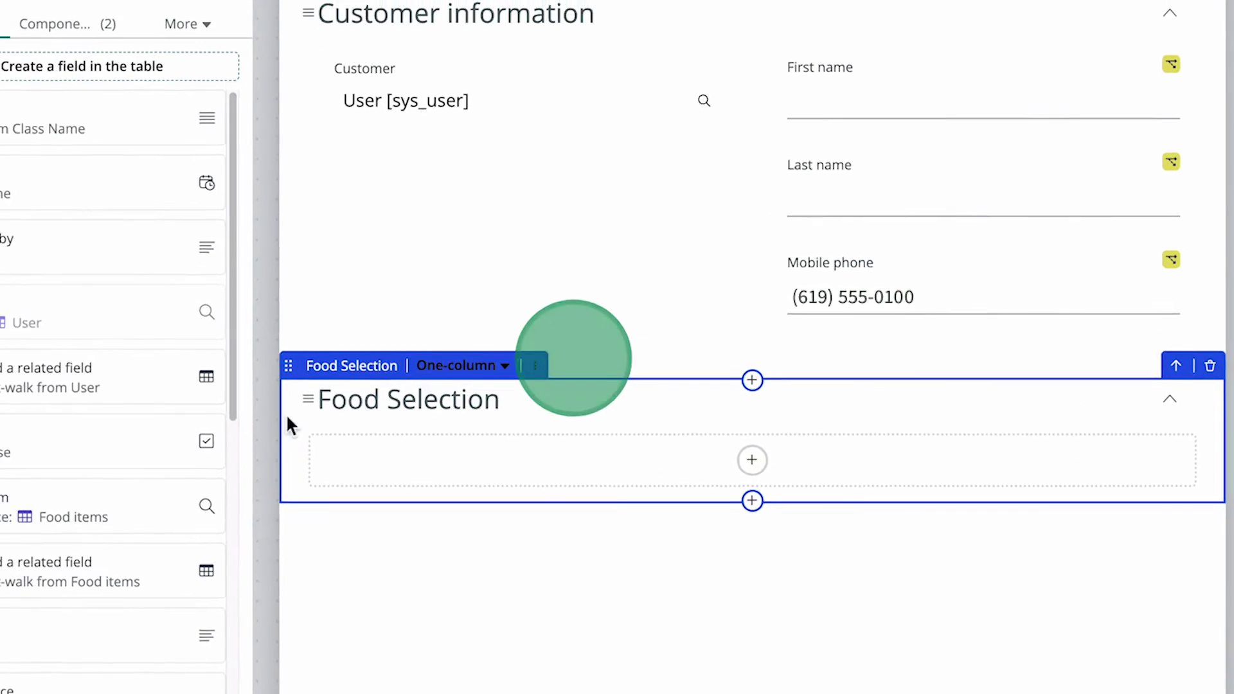
drag(85, 505, 389, 441)
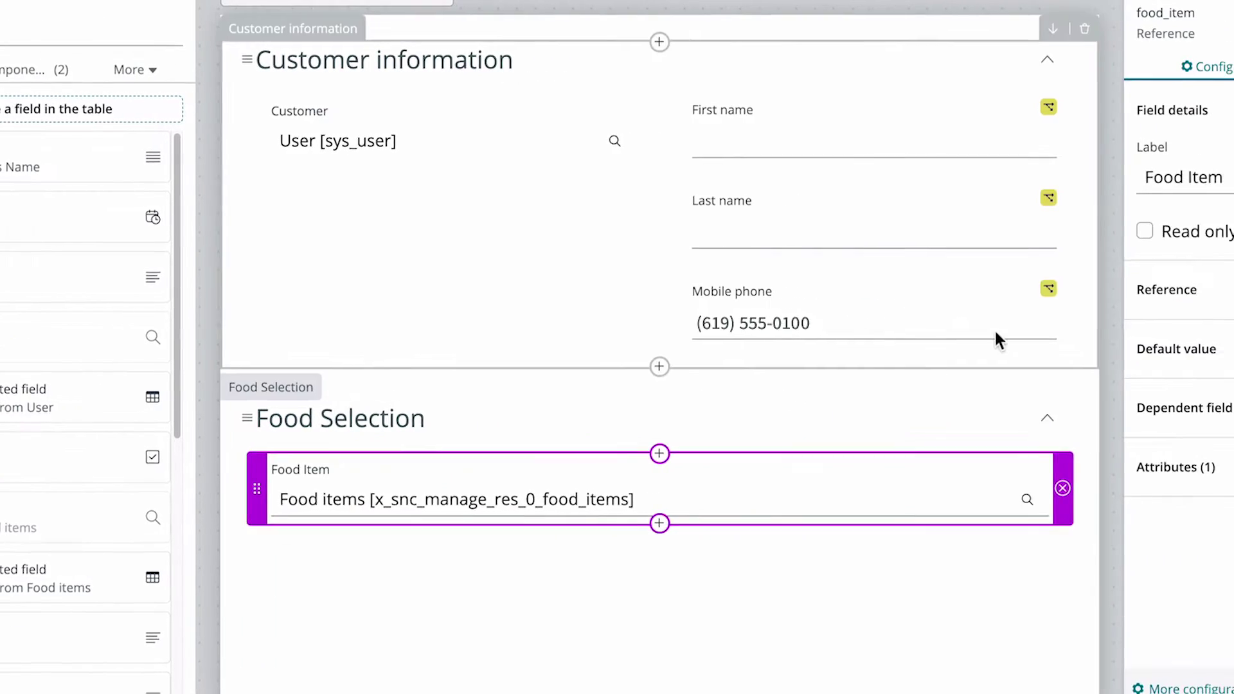
Restrict Food Item's reference qualifier to Cuisine is Mexican.
click(1165, 290)
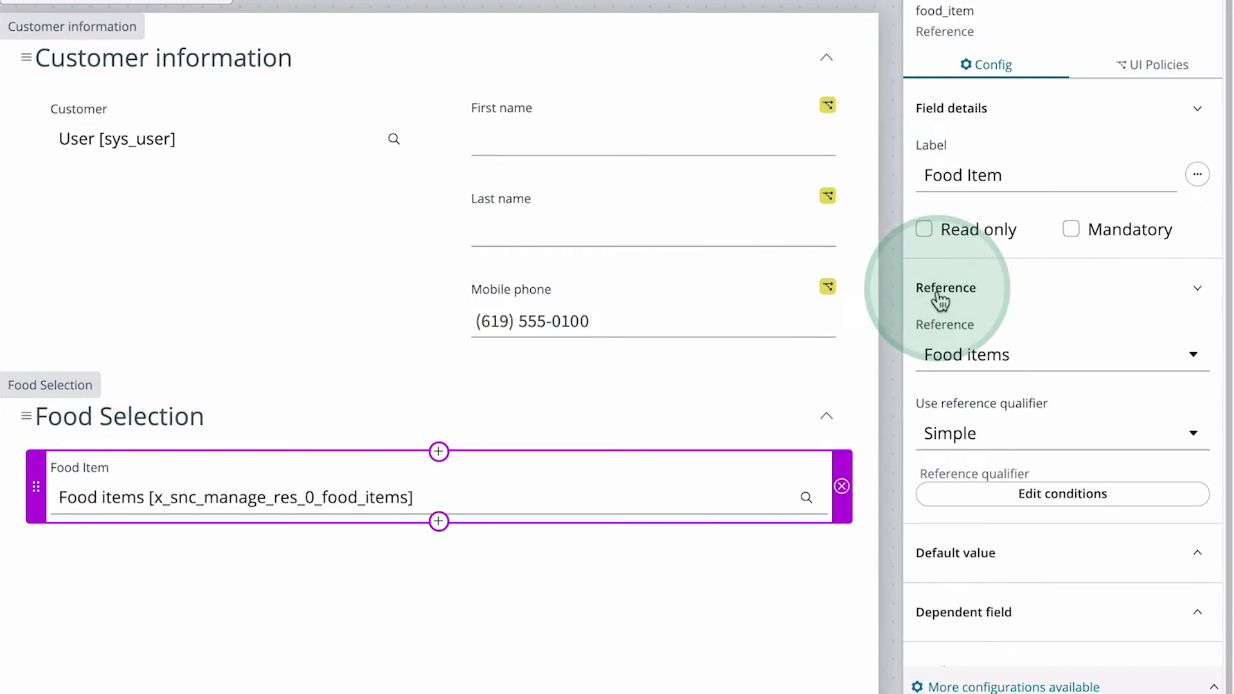
click(1022, 495)
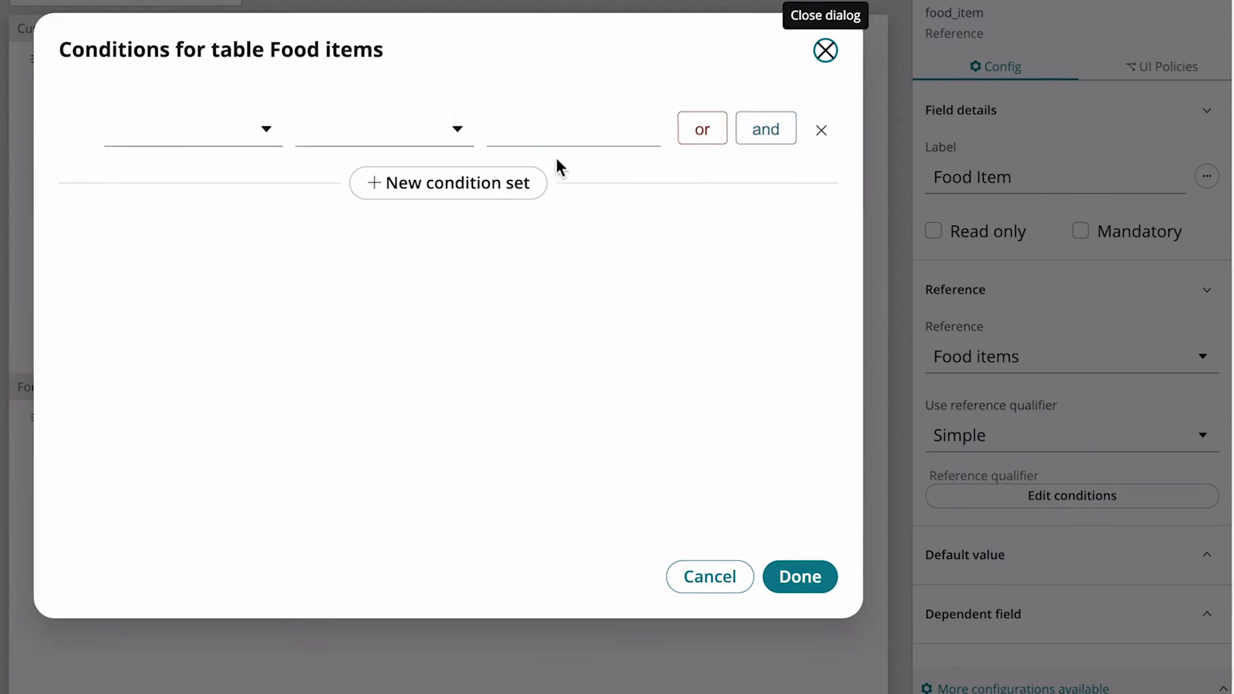
click(267, 133)
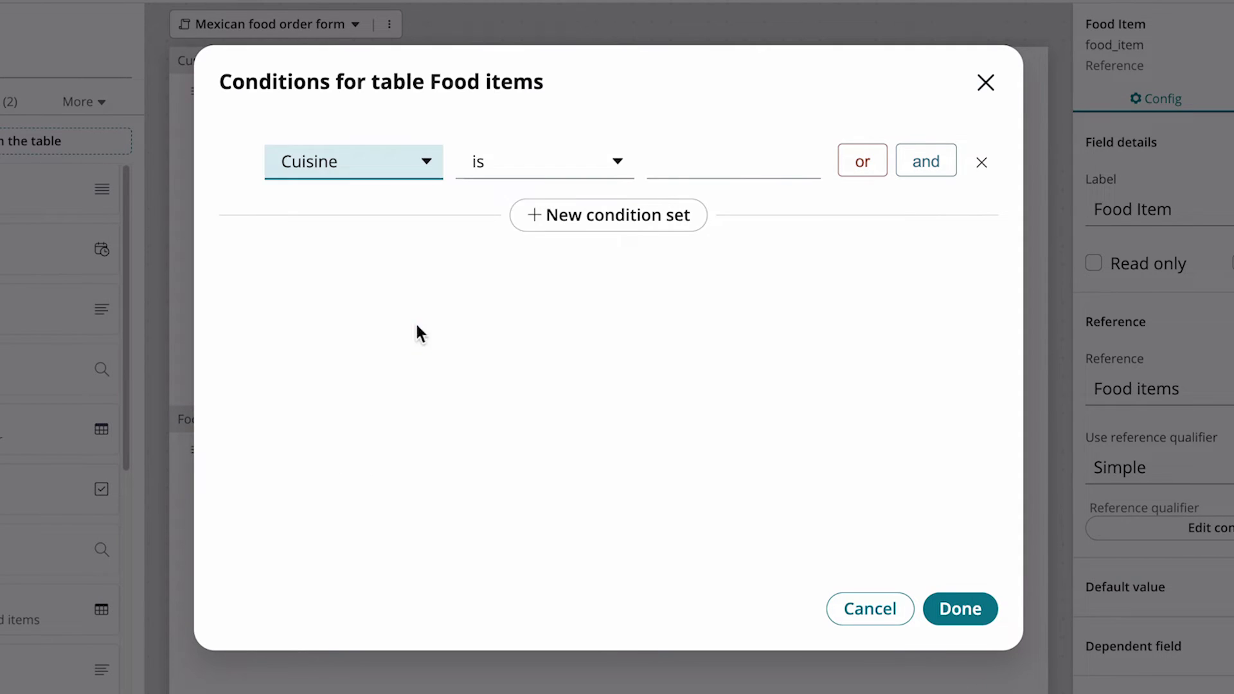
click(656, 173)
click(729, 312)
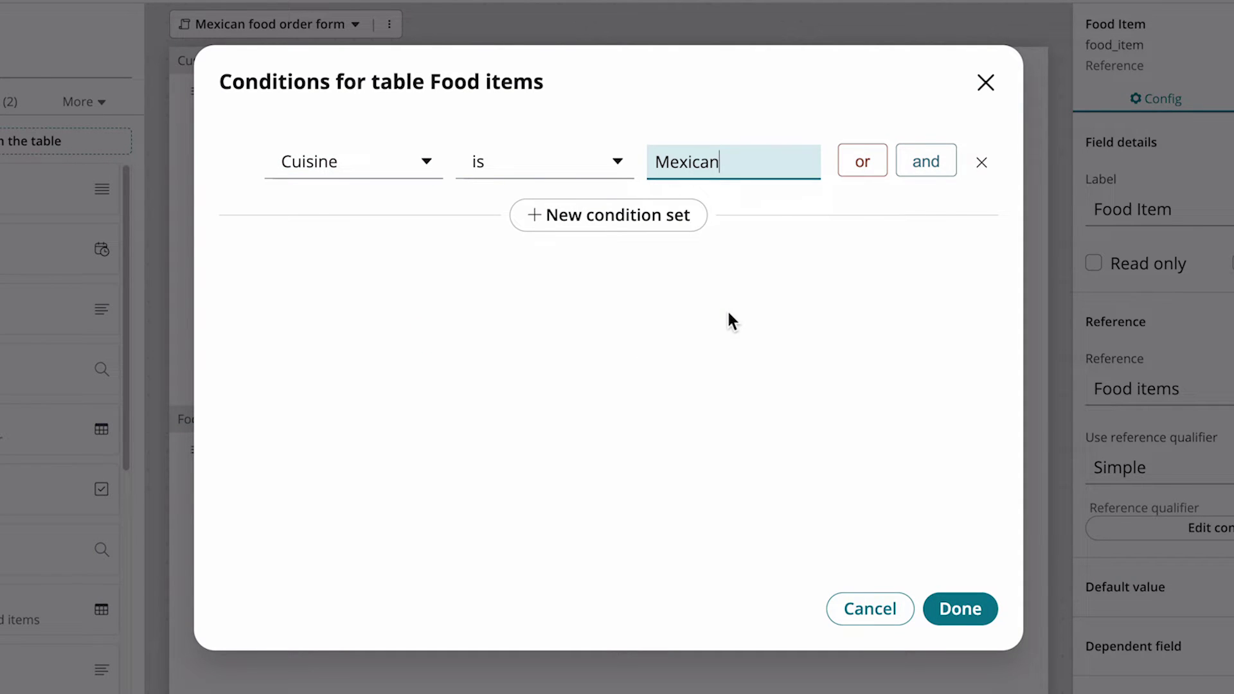
click(961, 611)
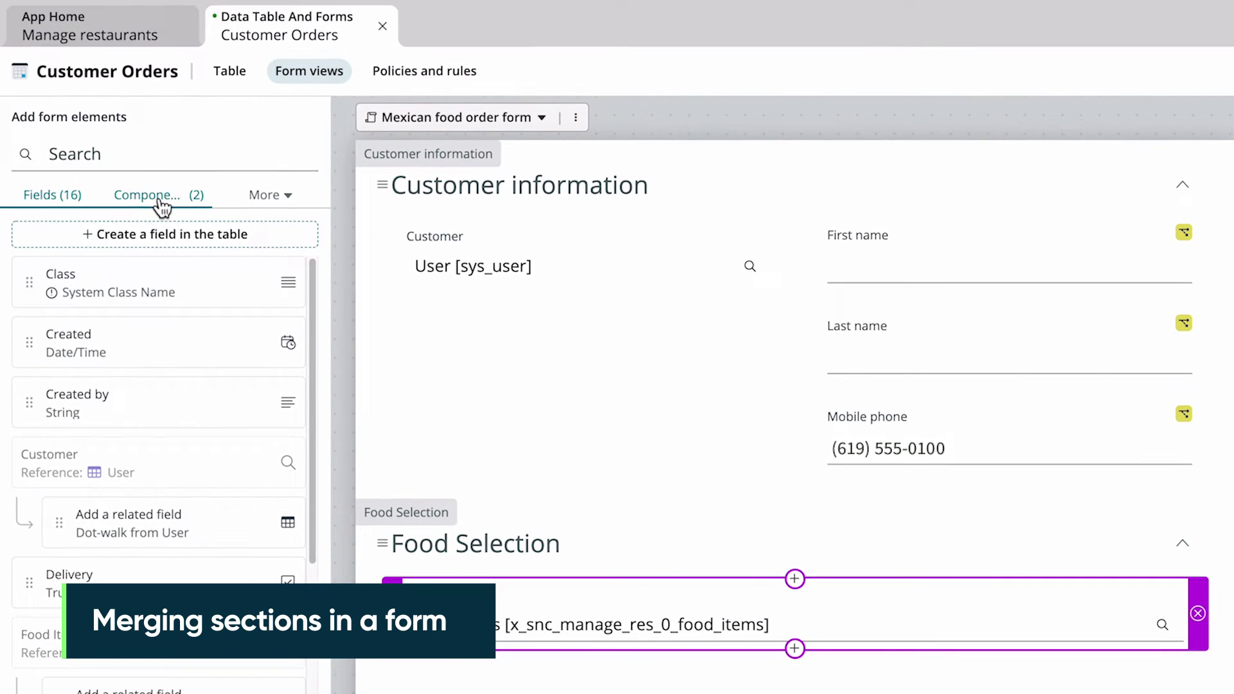
Add a two-column section below Food Selection and merge it into Food Selection.
click(84, 161)
drag(96, 233, 105, 249)
drag(179, 281, 645, 551)
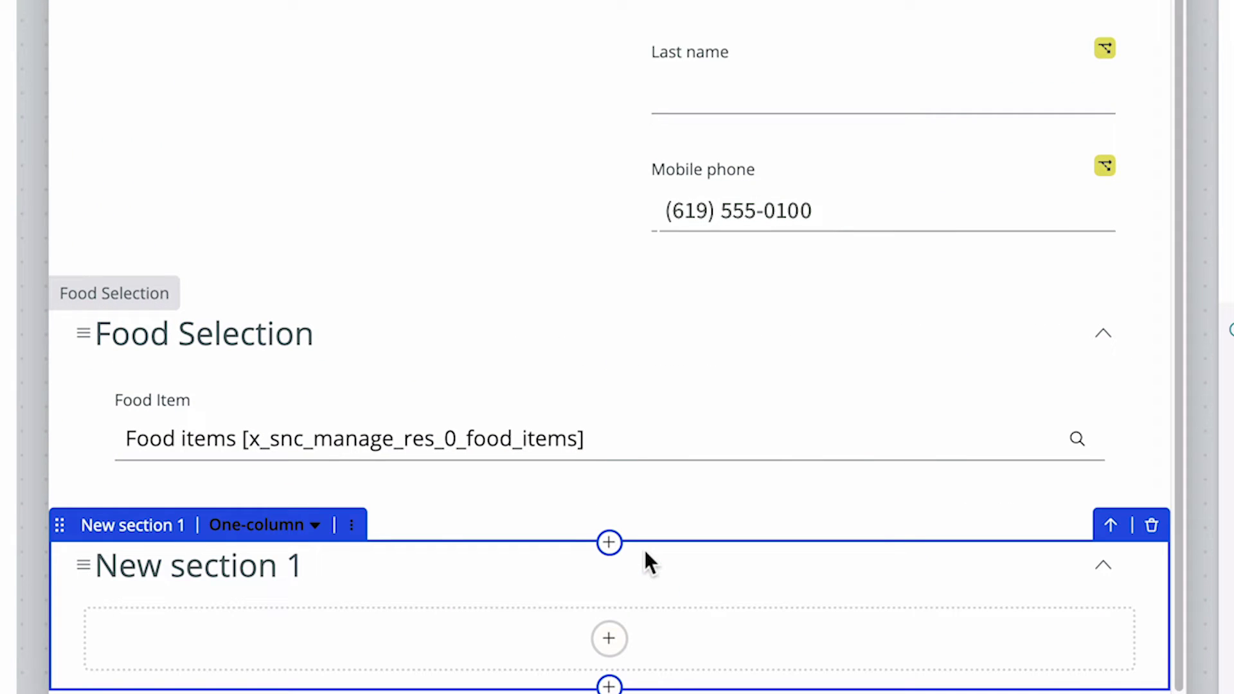
click(318, 530)
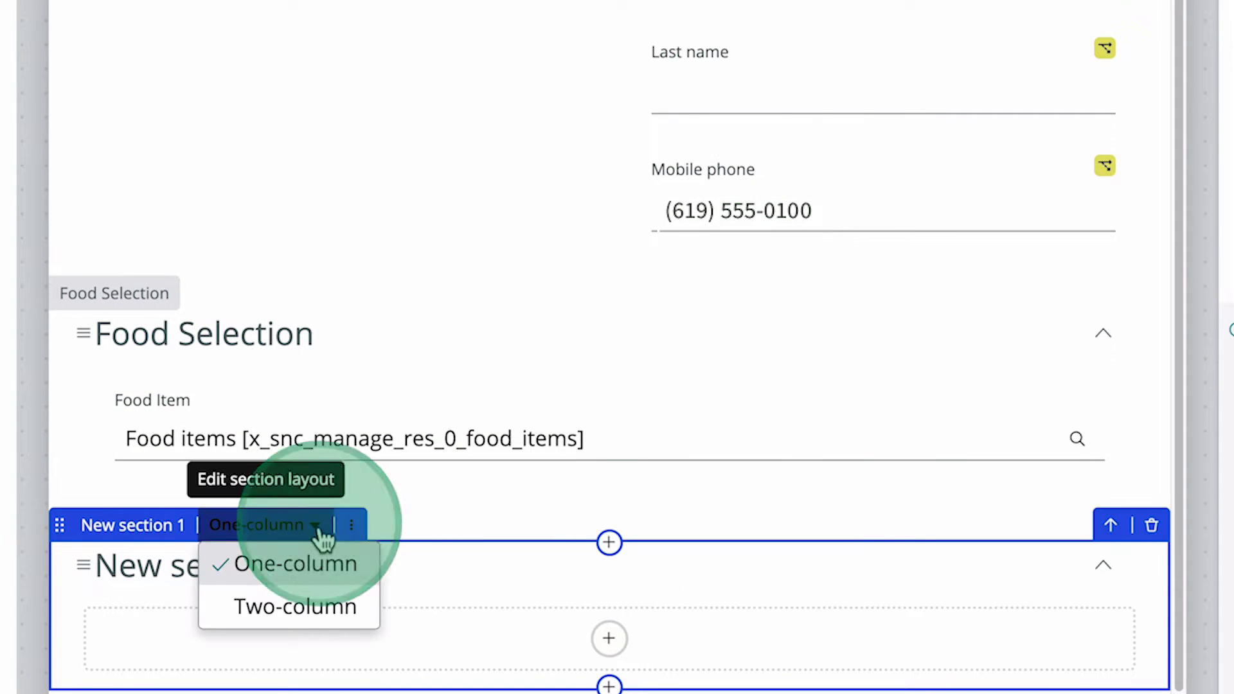
click(327, 606)
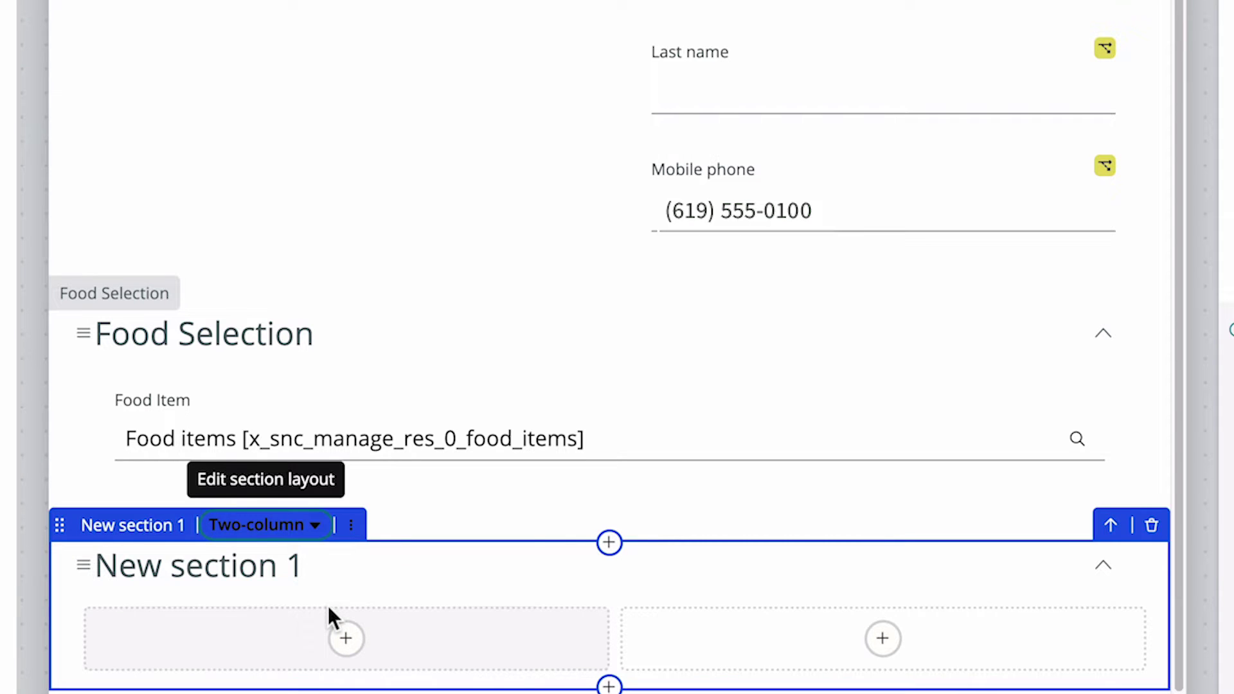
click(353, 529)
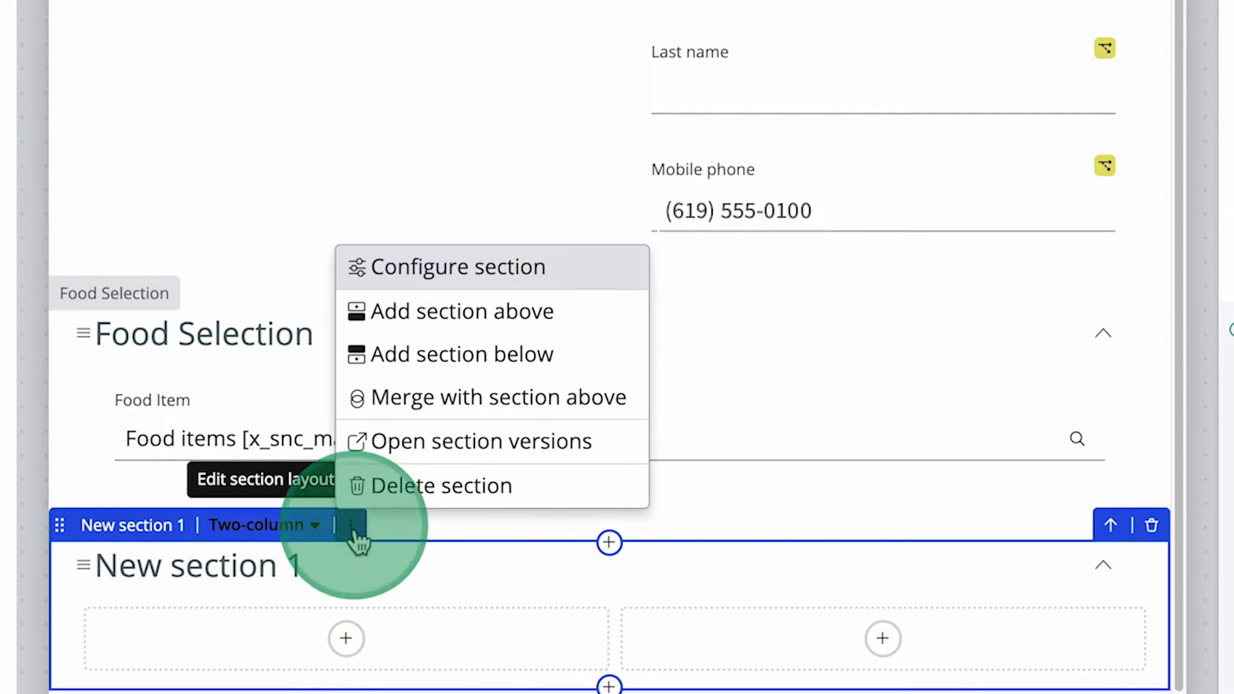
click(432, 399)
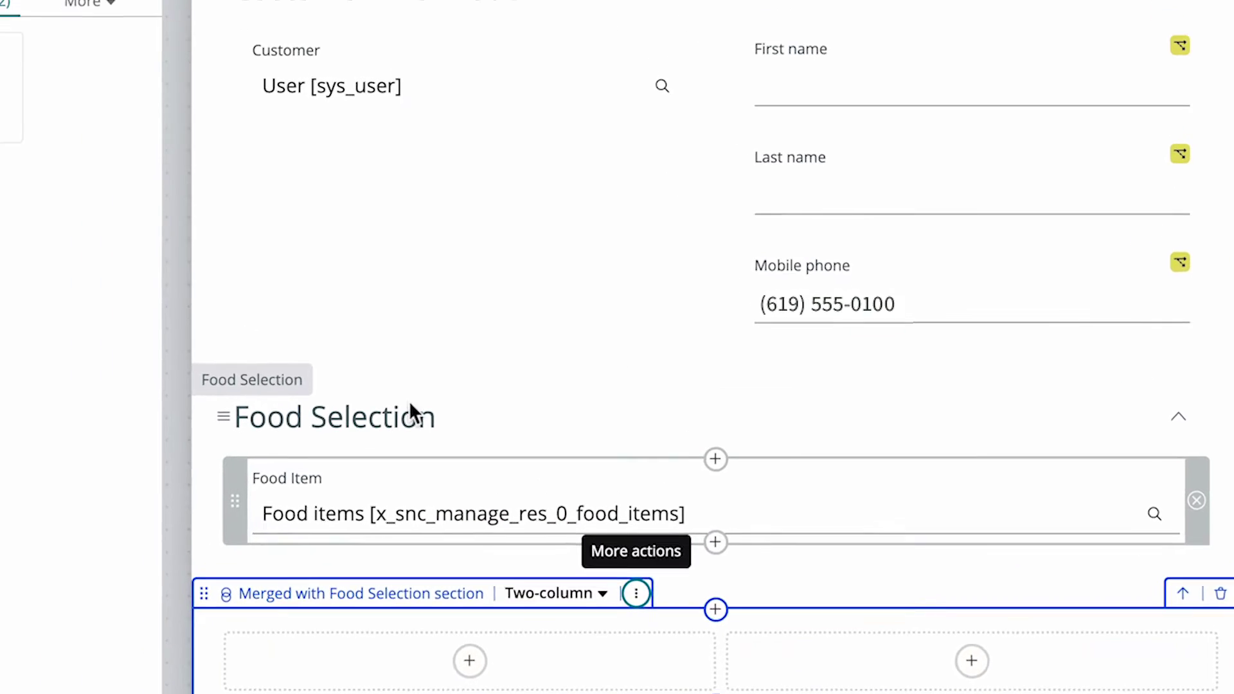
Drag Preference, Protein, Toppings and Rice from the Fields list into the merged section.
click(51, 157)
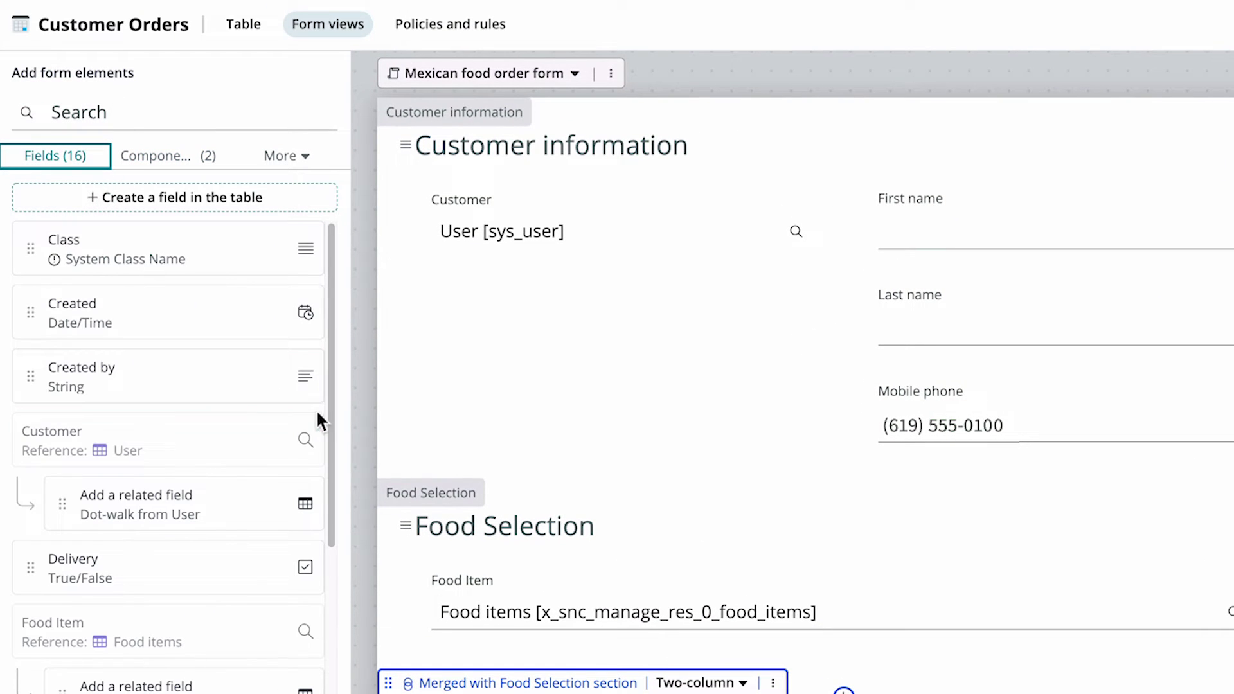
drag(329, 449, 327, 559)
drag(165, 598, 447, 689)
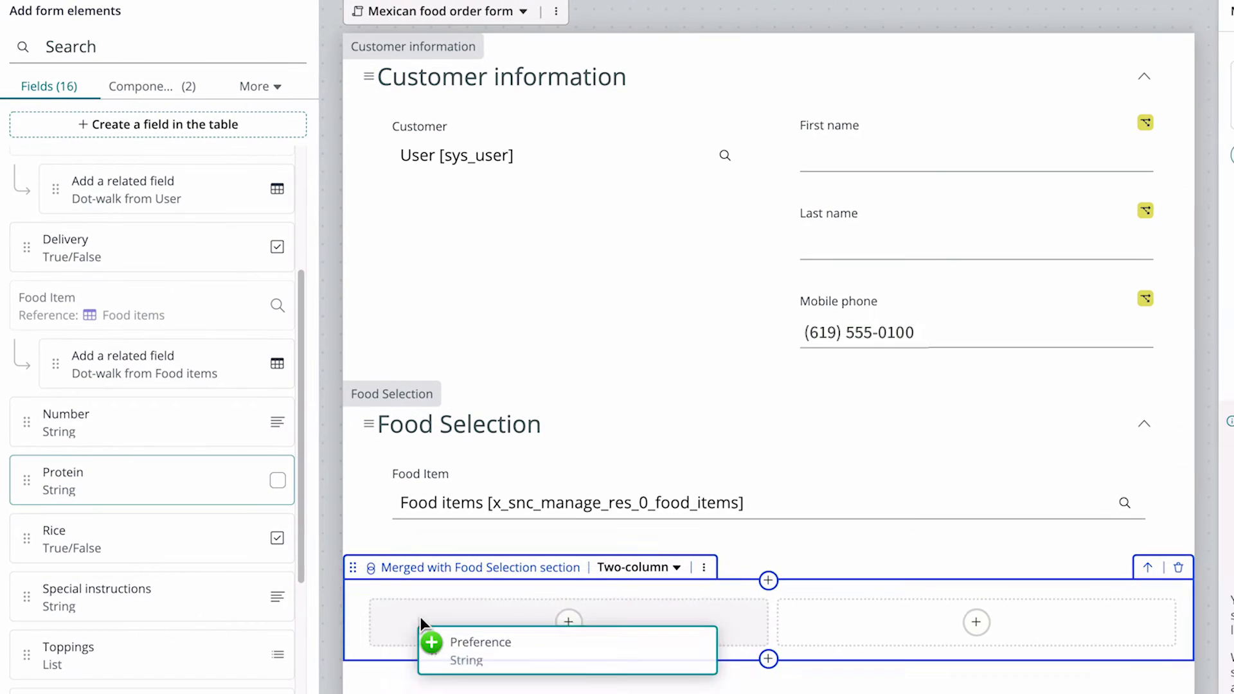
drag(139, 489, 794, 617)
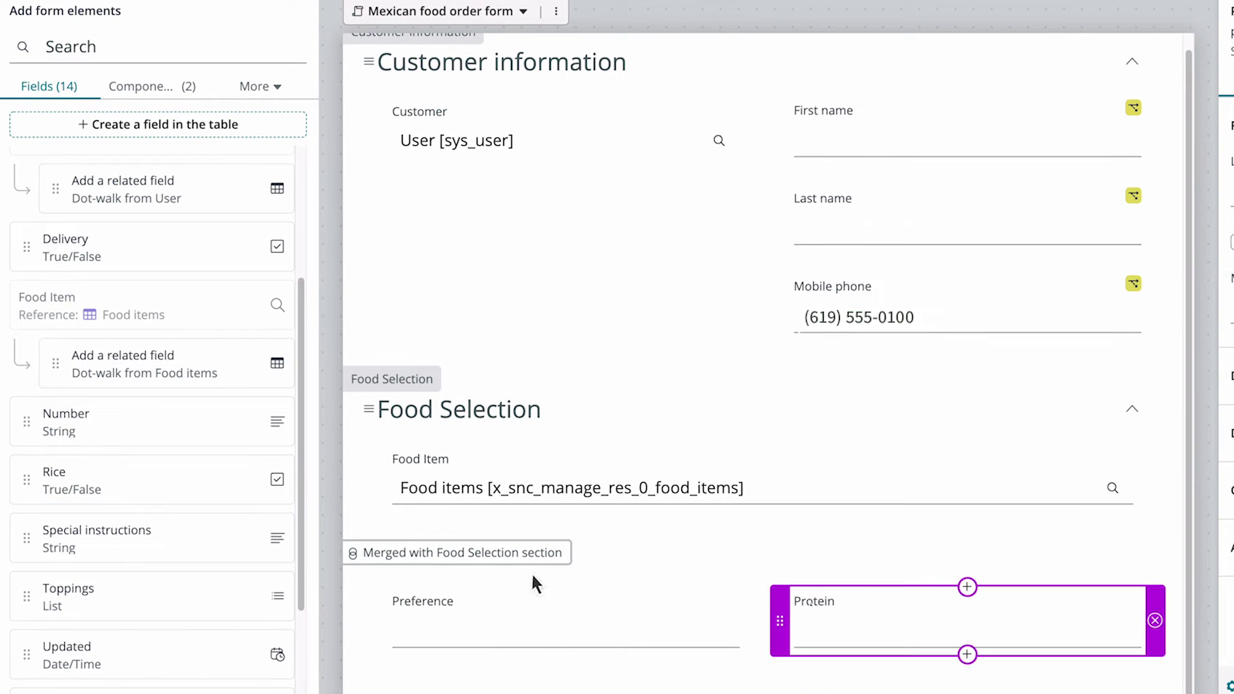
drag(83, 592, 427, 605)
drag(141, 488, 501, 574)
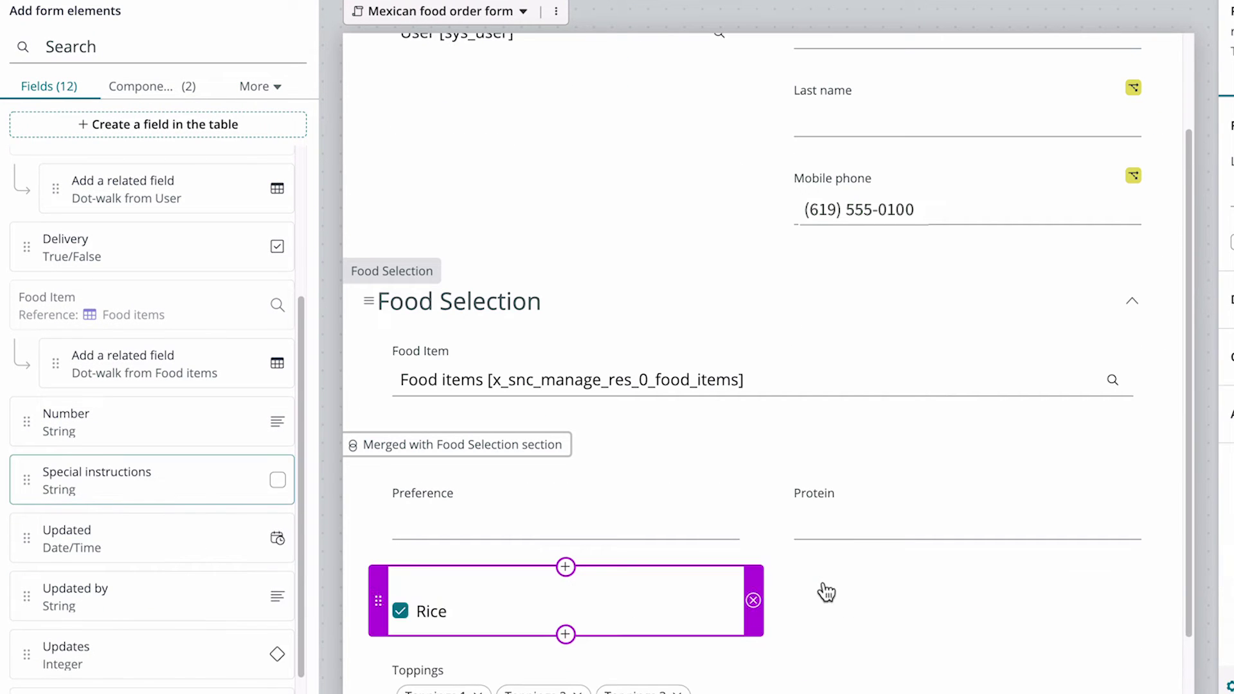
click(647, 523)
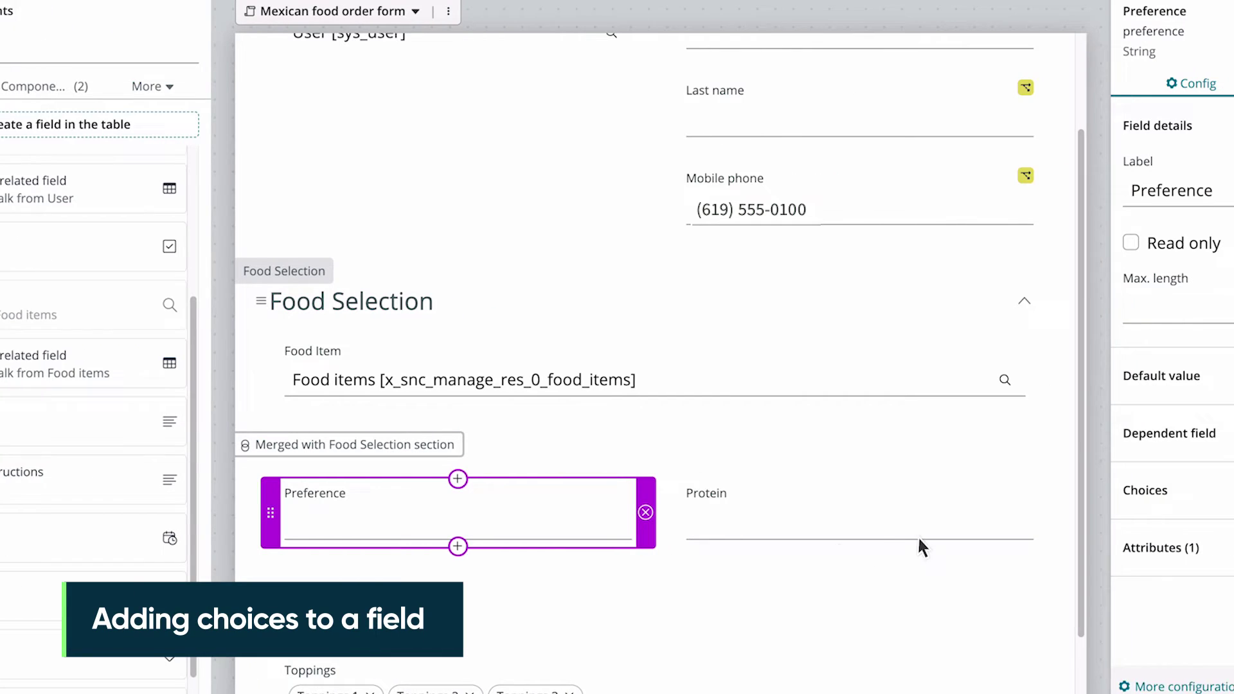
Enable choices on Preference: Beef, Seafood, Pork, Chicken, Vegetarian in a dropdown without None.
click(957, 502)
click(955, 526)
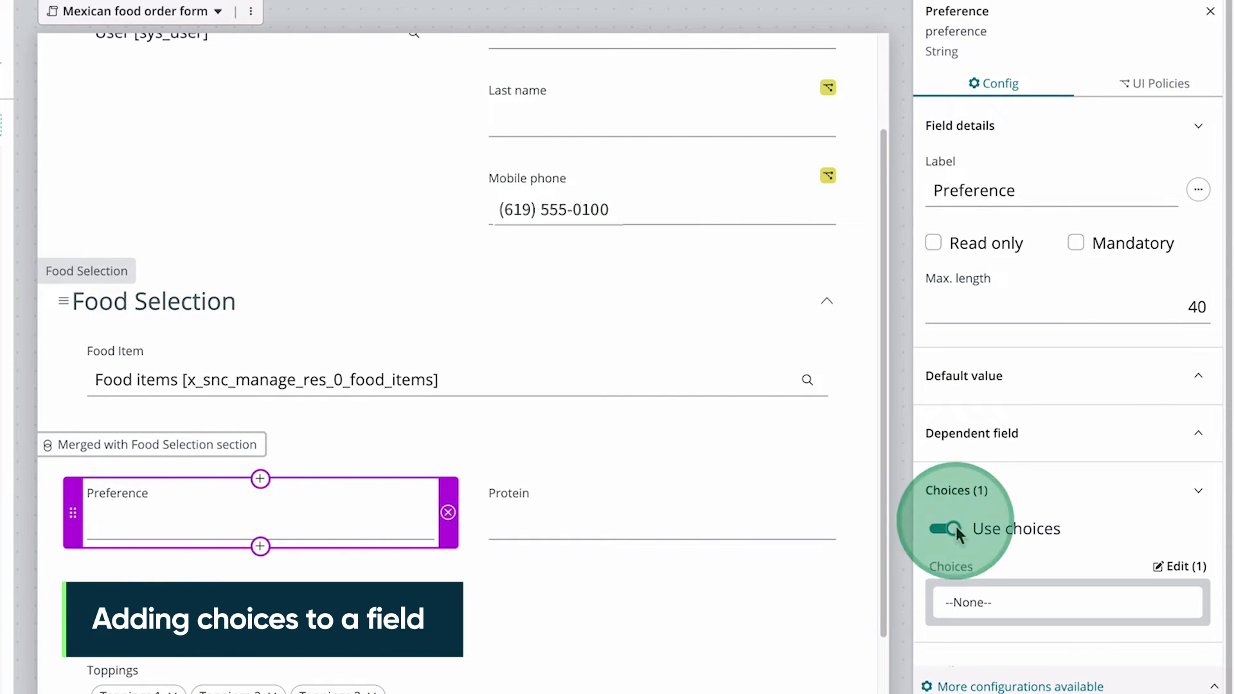
click(1177, 567)
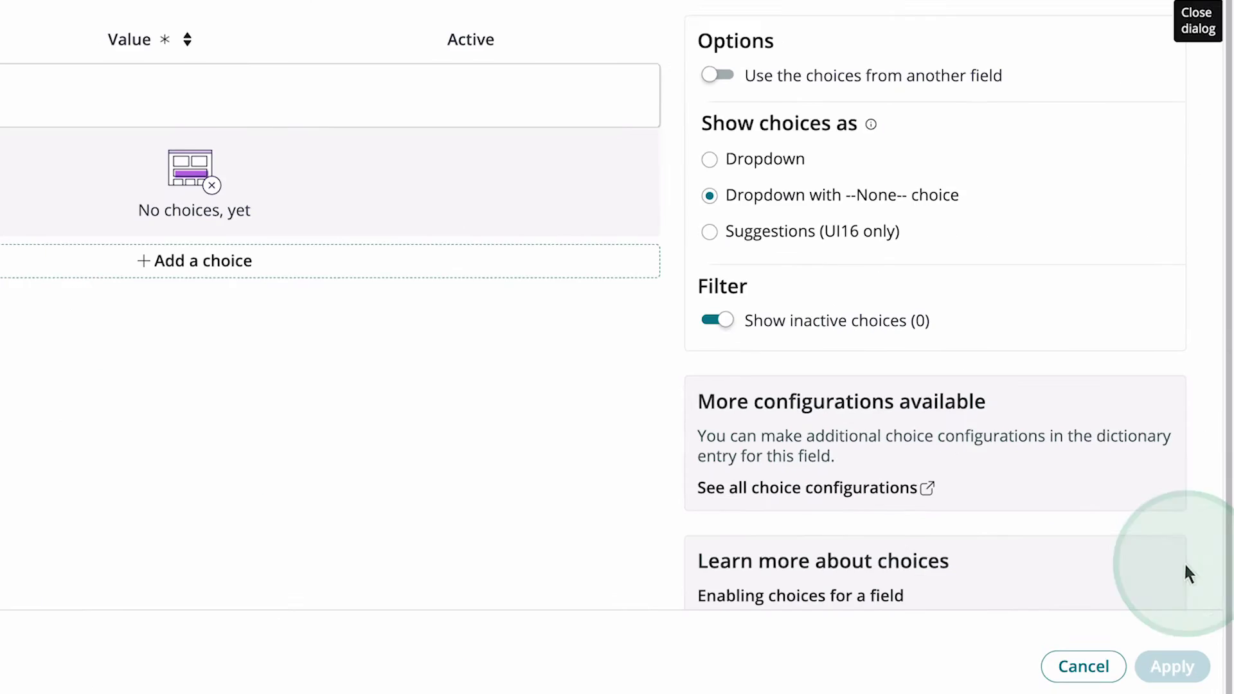
click(813, 267)
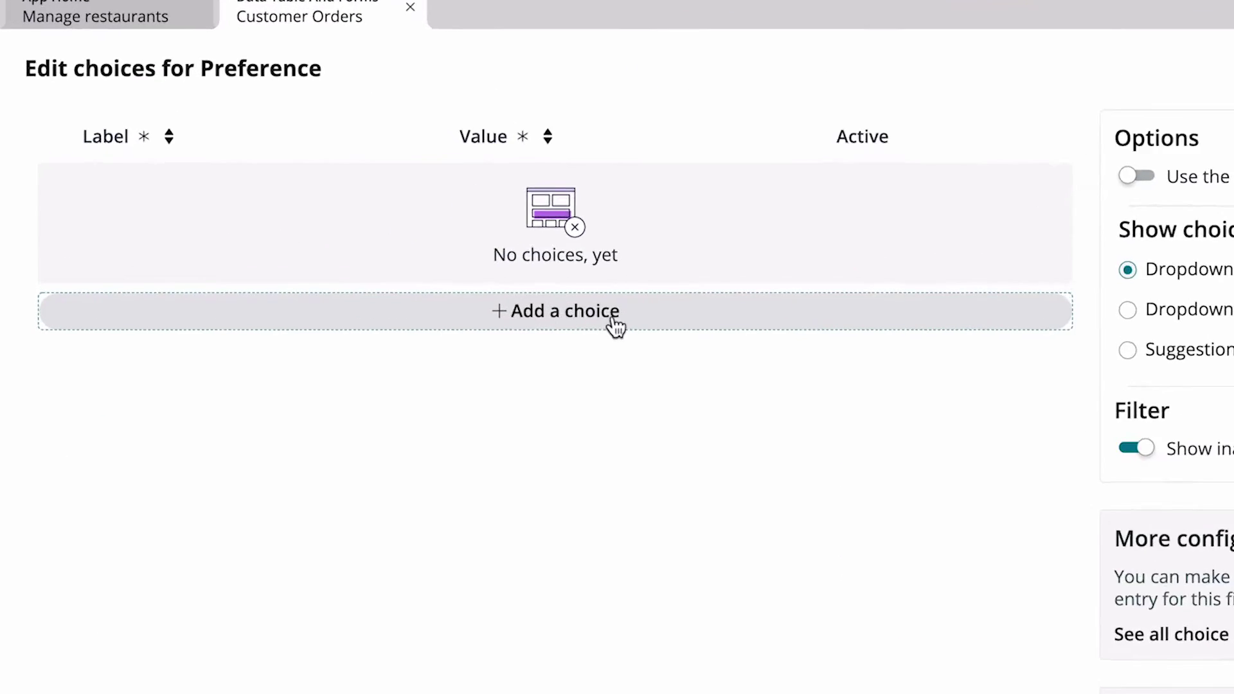
click(424, 348)
click(443, 184)
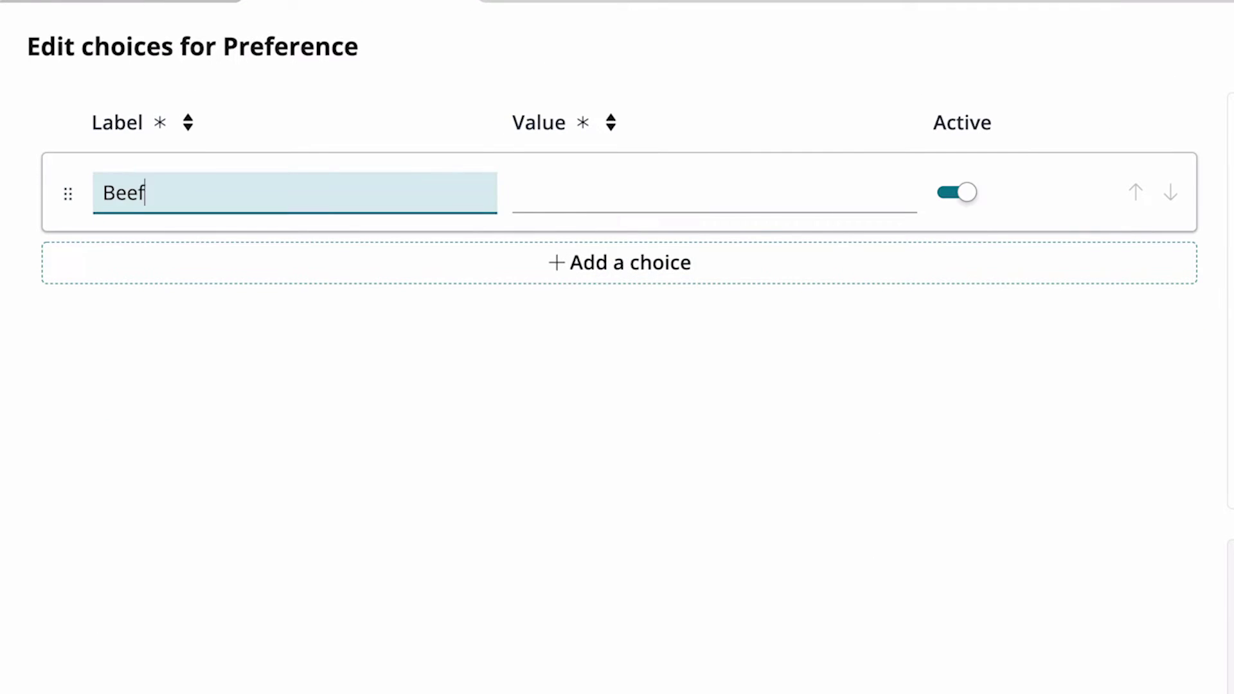
key(Tab)
text(beef)
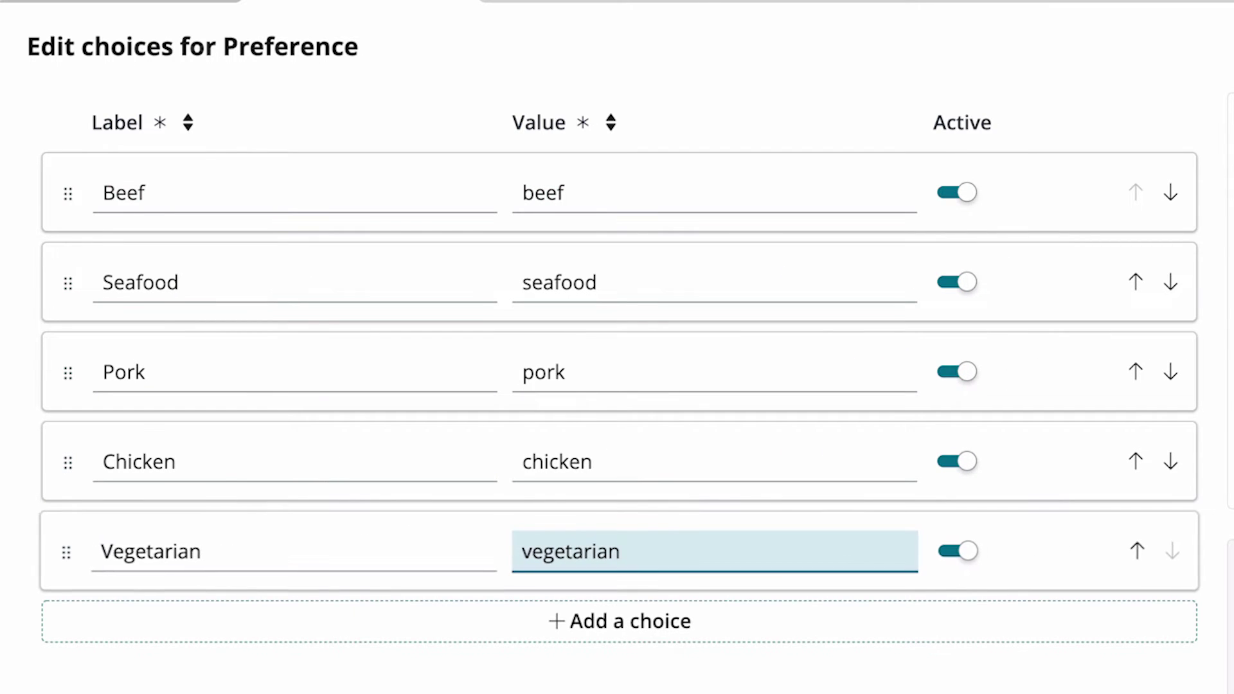
click(1177, 665)
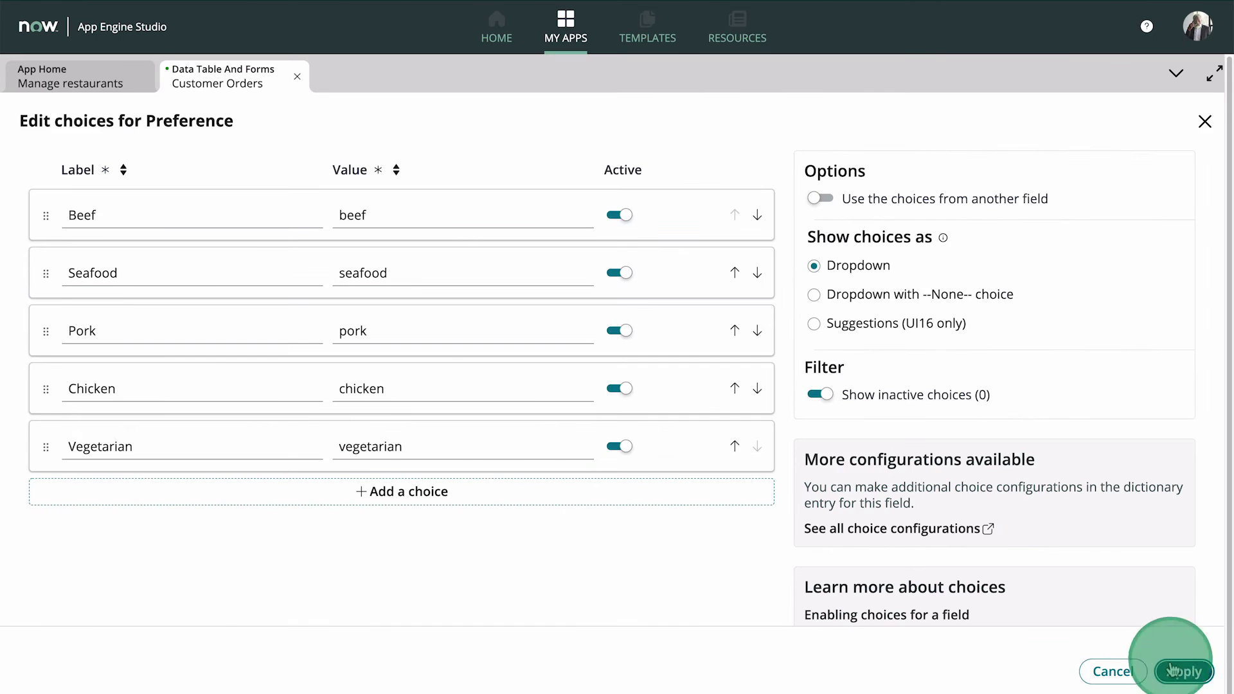
scroll(1171, 666, down, 3)
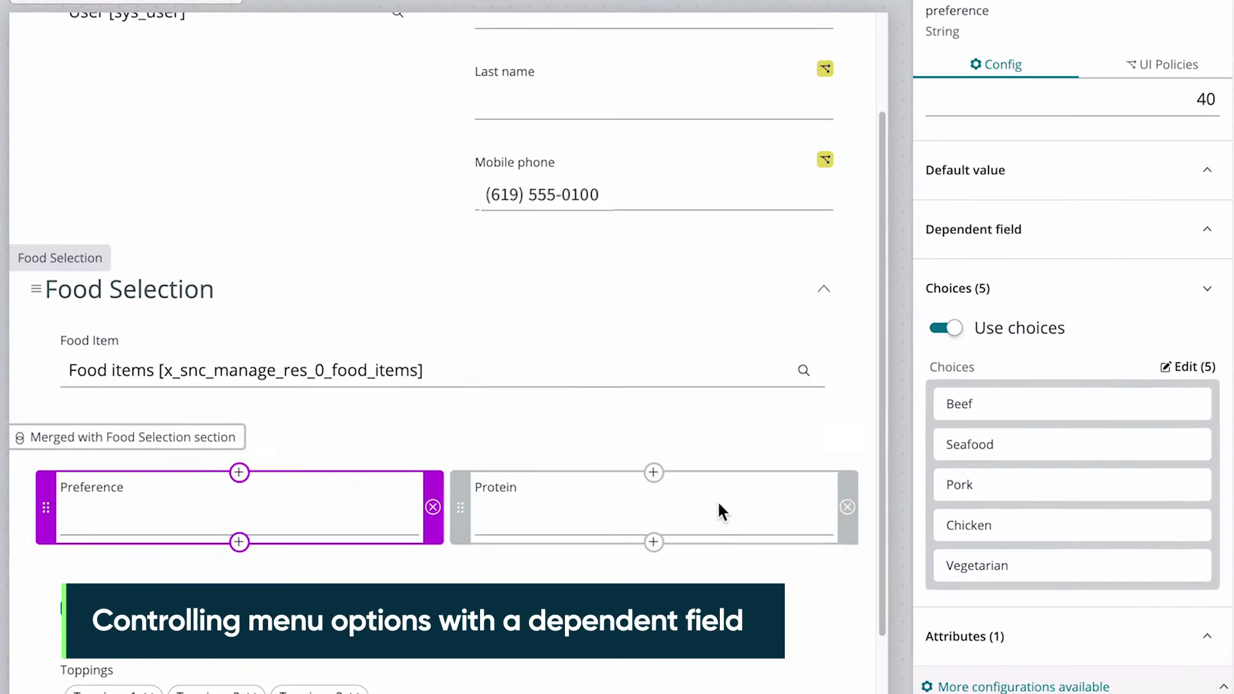
Make Protein a dependent field controlled by Preference, listing its five Preference values.
click(828, 550)
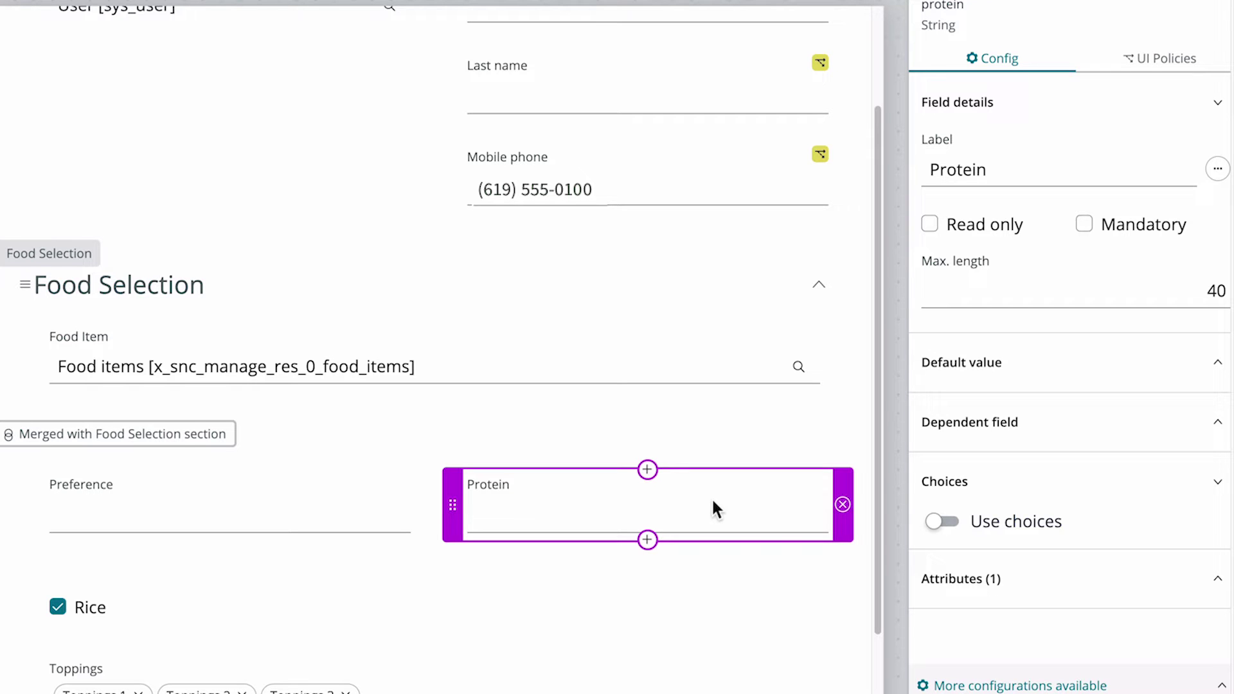
click(1028, 424)
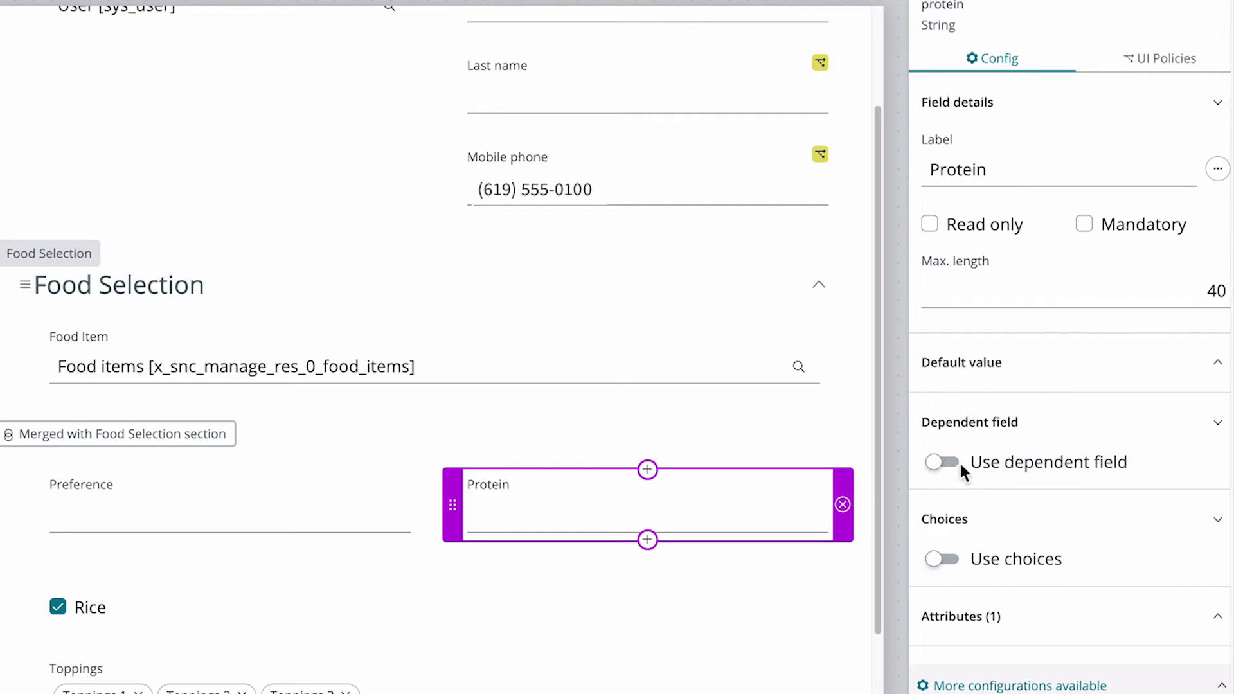
click(958, 461)
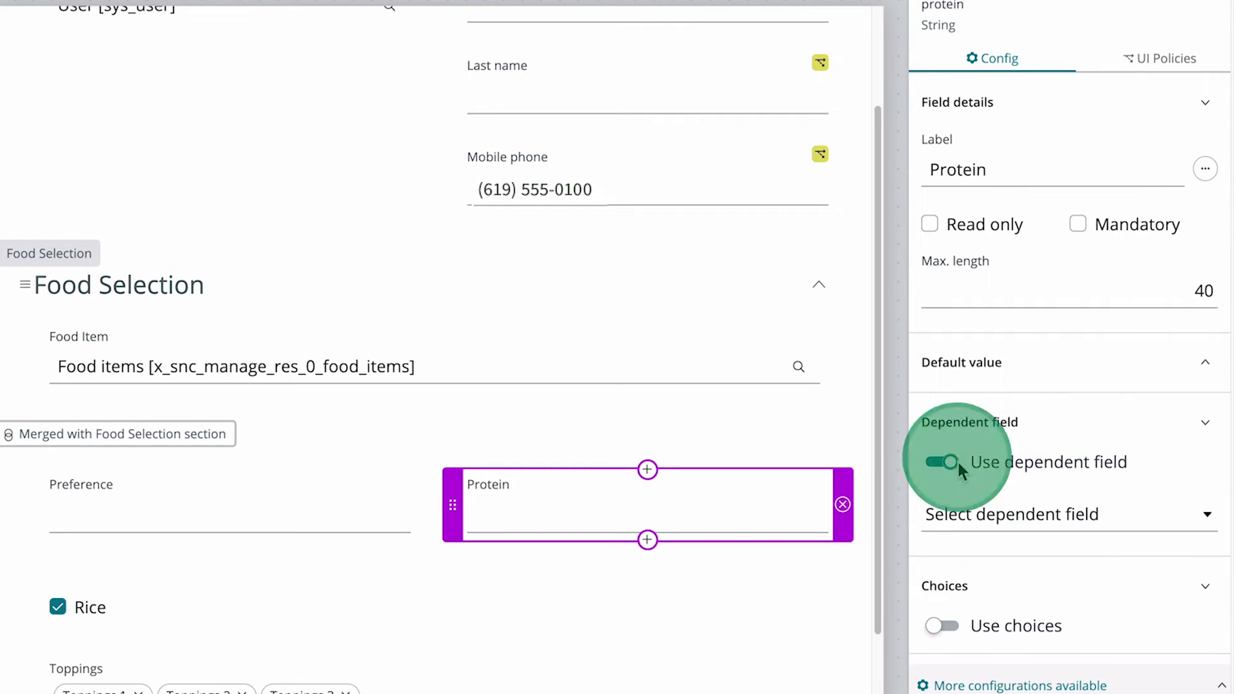
click(1003, 527)
text(p)
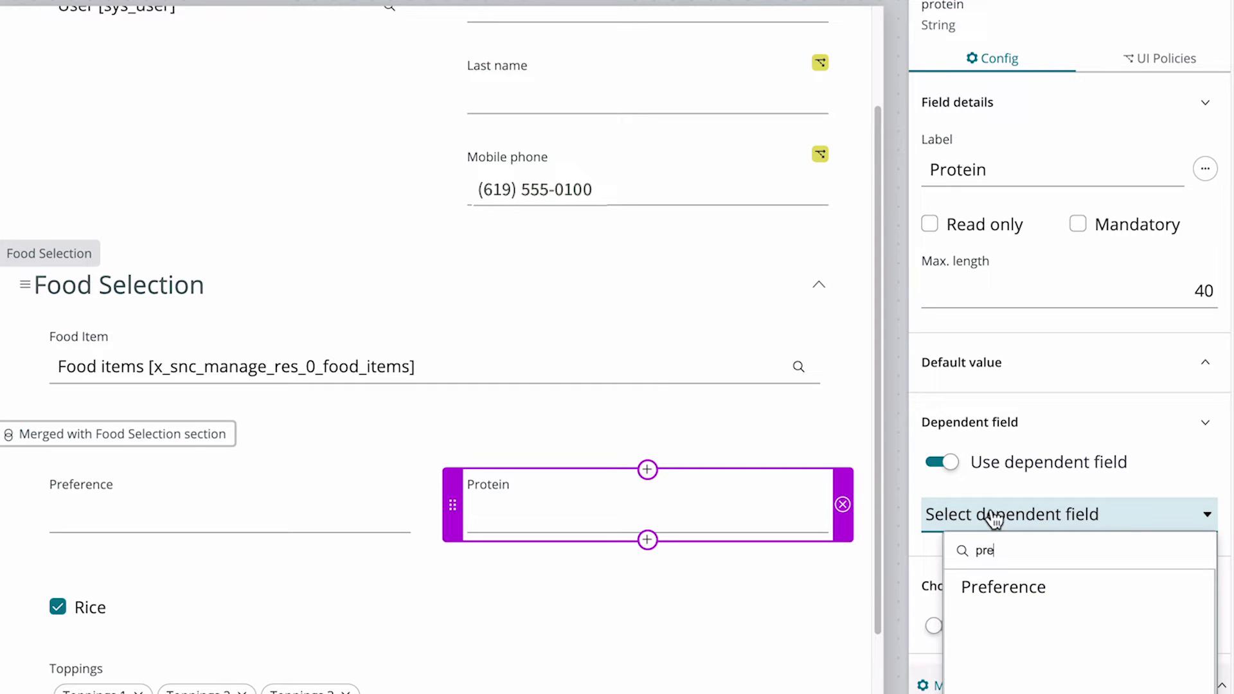
text(re)
click(1002, 587)
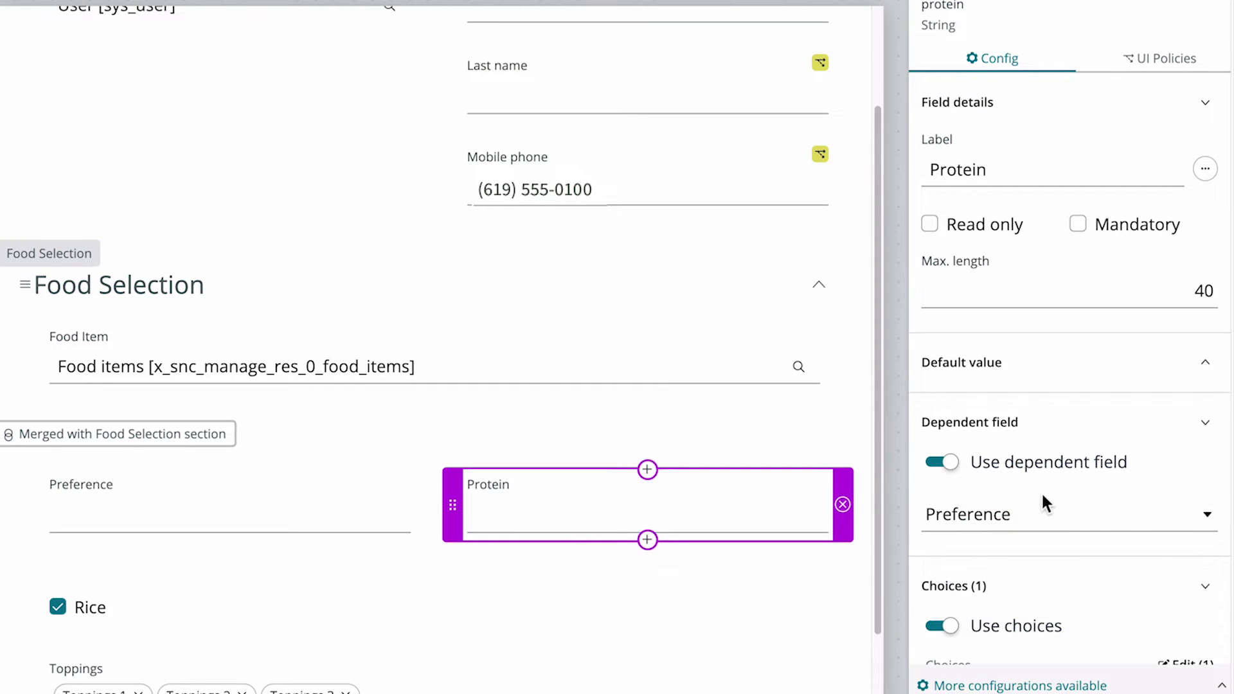
scroll(1041, 492, down, 6)
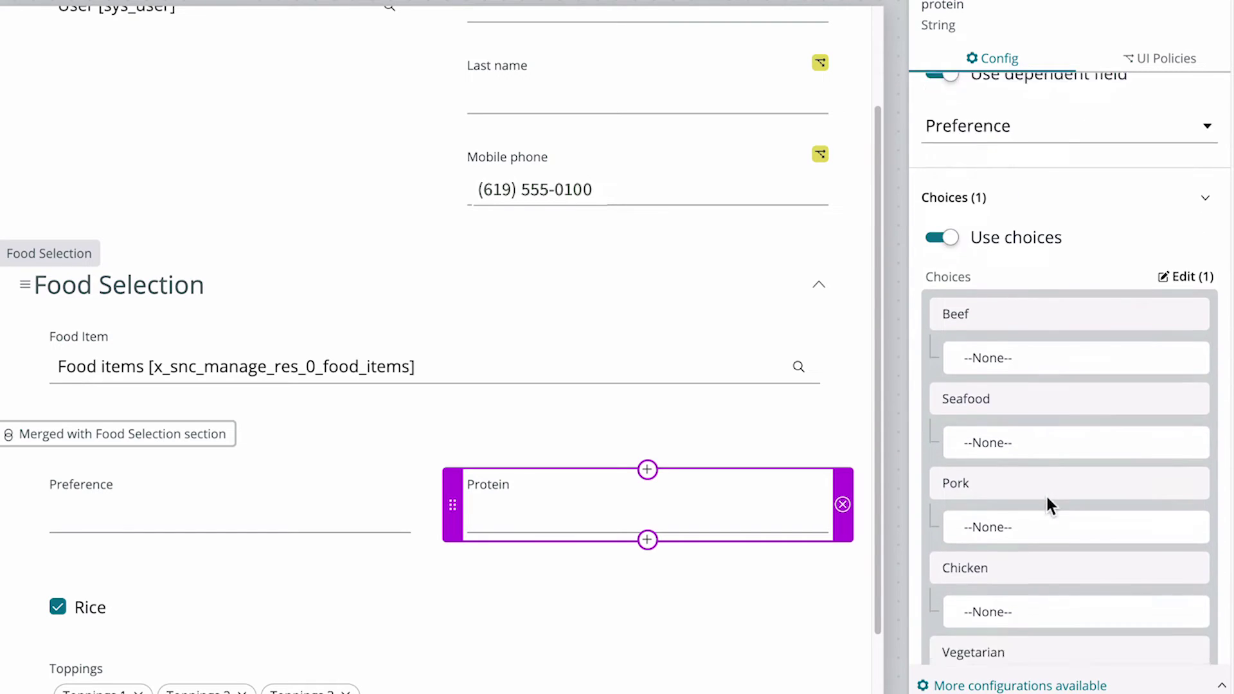
scroll(1048, 506, down, 2)
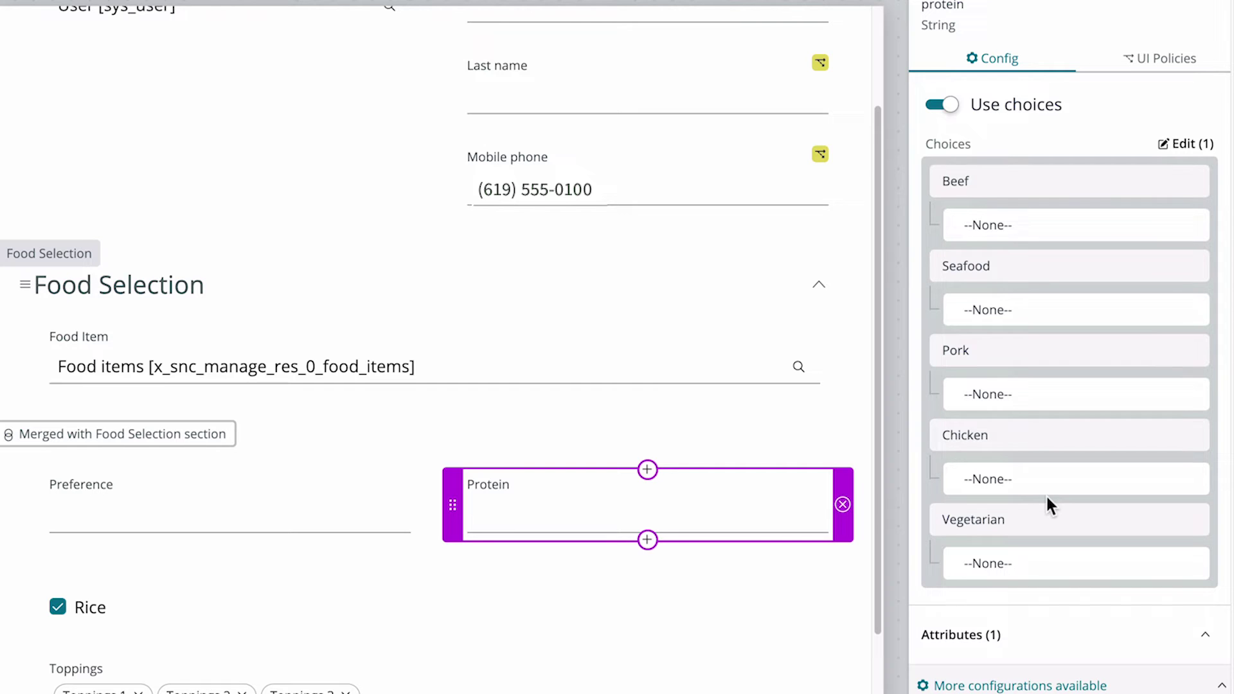
Switch Protein choices to a dropdown and add ground beef under Beef.
click(1189, 146)
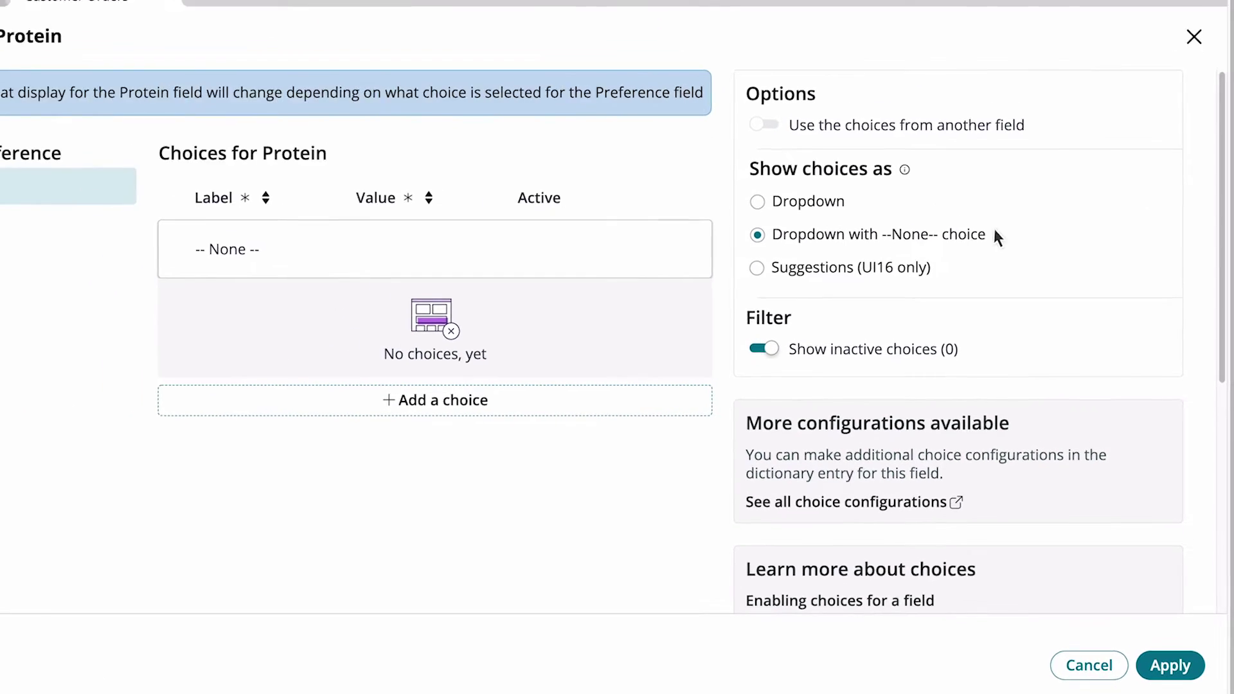
click(757, 201)
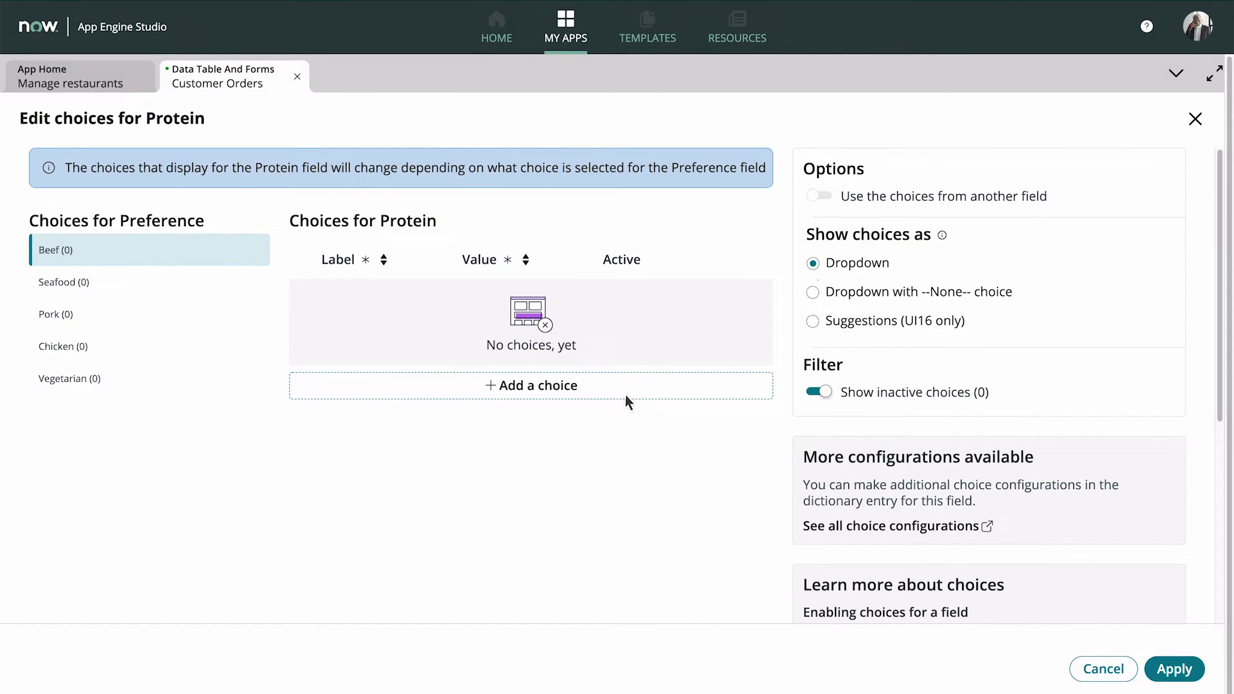
click(626, 395)
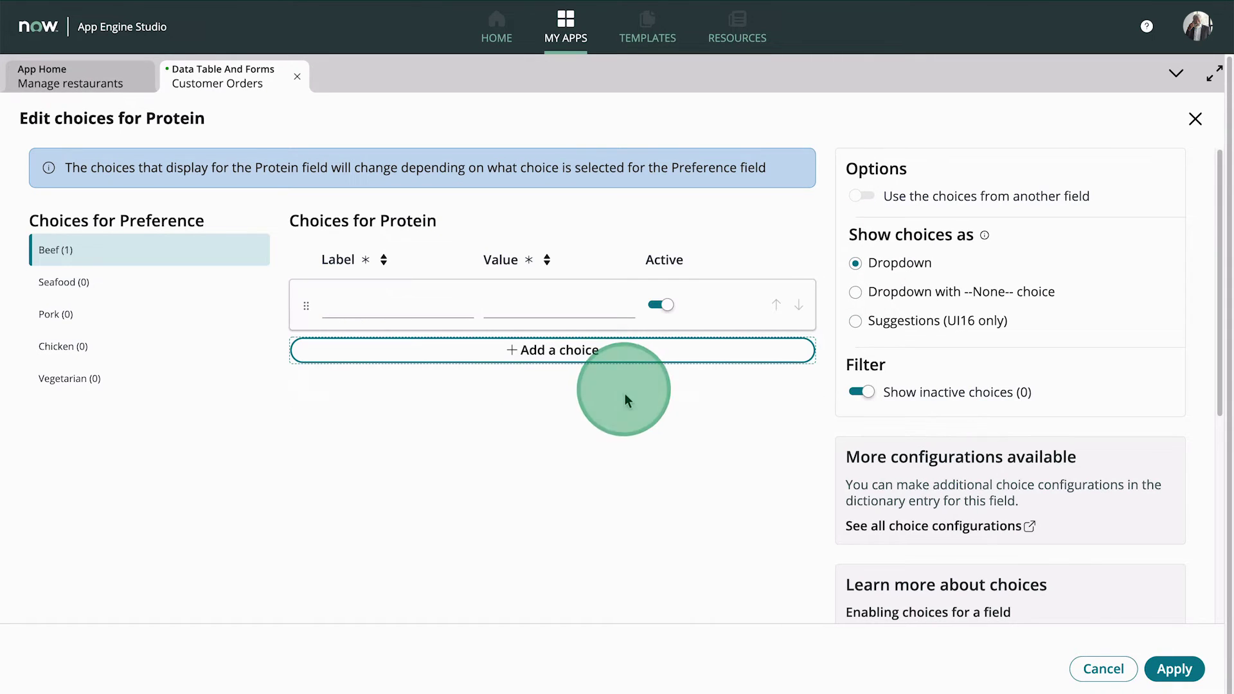
click(462, 305)
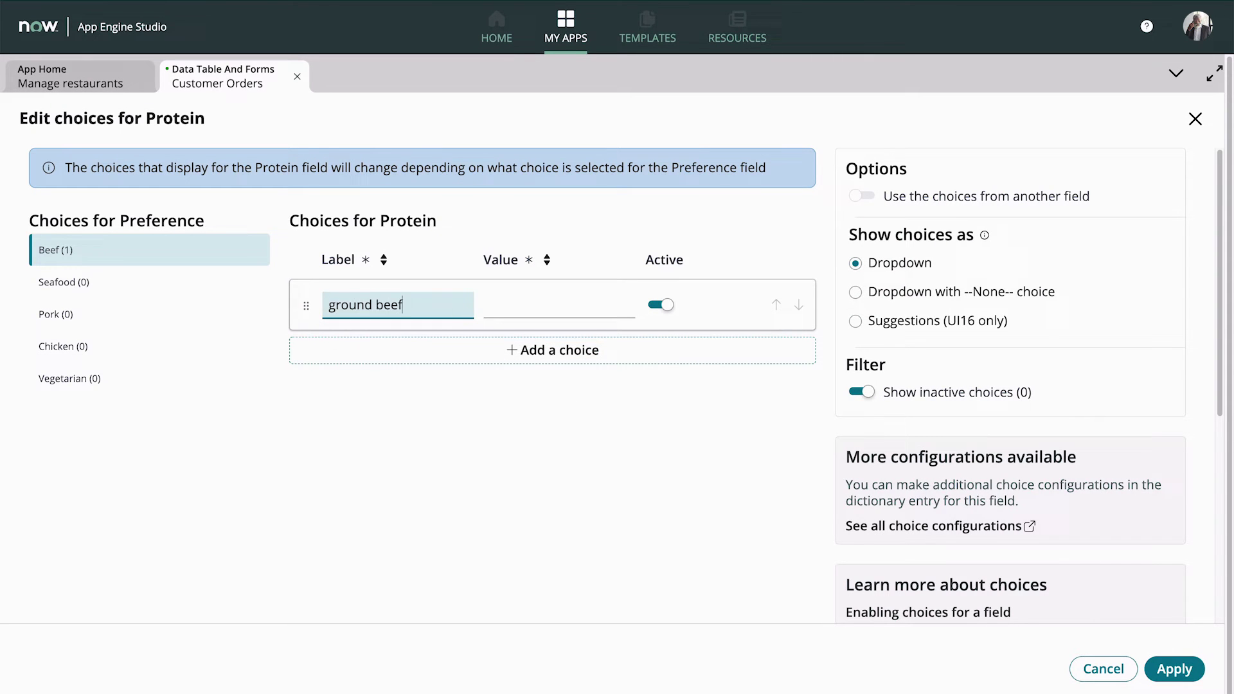
key(Tab)
text(groun)
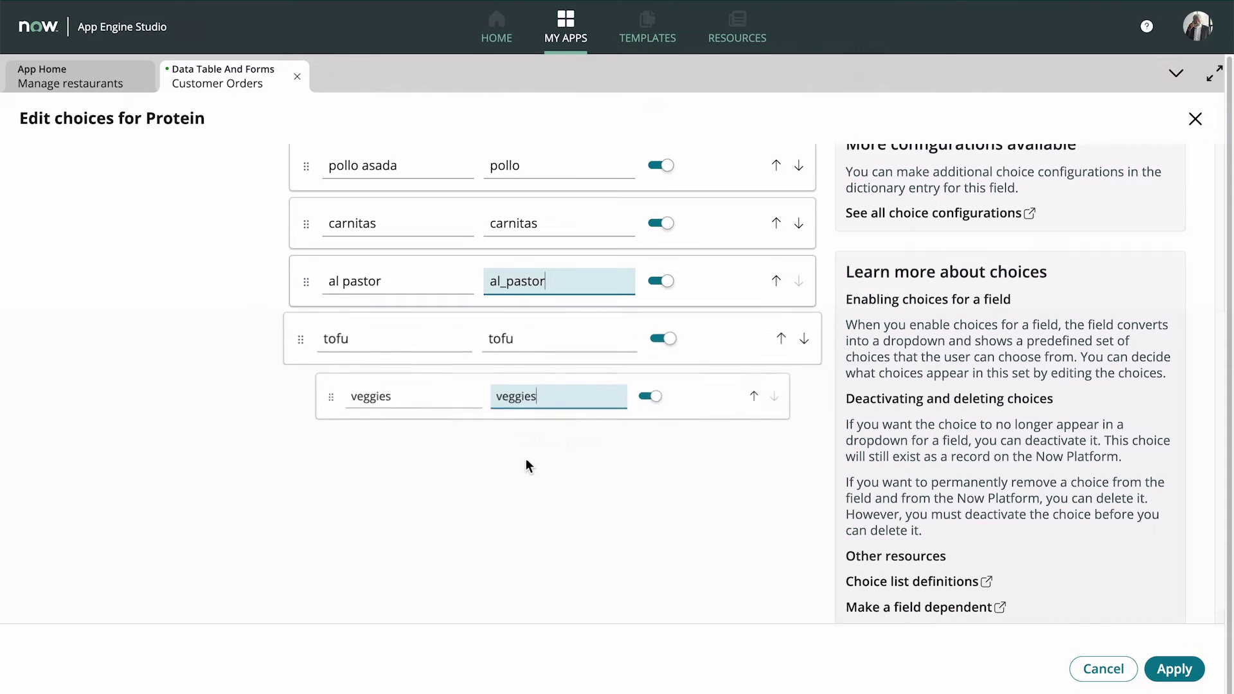
scroll(525, 465, up, 5)
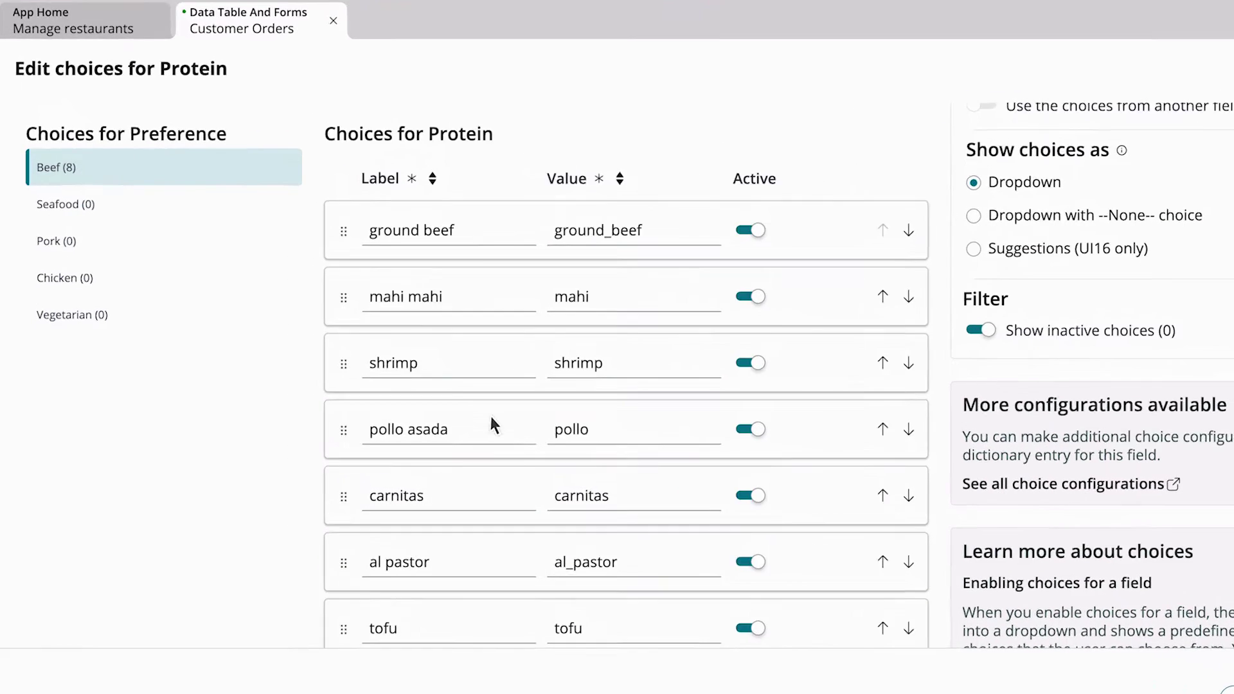
Assign the proteins to Seafood, Chicken, Pork and Vegetarian preferences.
drag(306, 317, 140, 244)
drag(184, 138, 168, 122)
drag(433, 248, 167, 126)
drag(433, 334, 193, 223)
drag(333, 306, 192, 223)
drag(433, 419, 192, 175)
drag(433, 506, 193, 174)
drag(433, 593, 193, 271)
drag(434, 680, 192, 271)
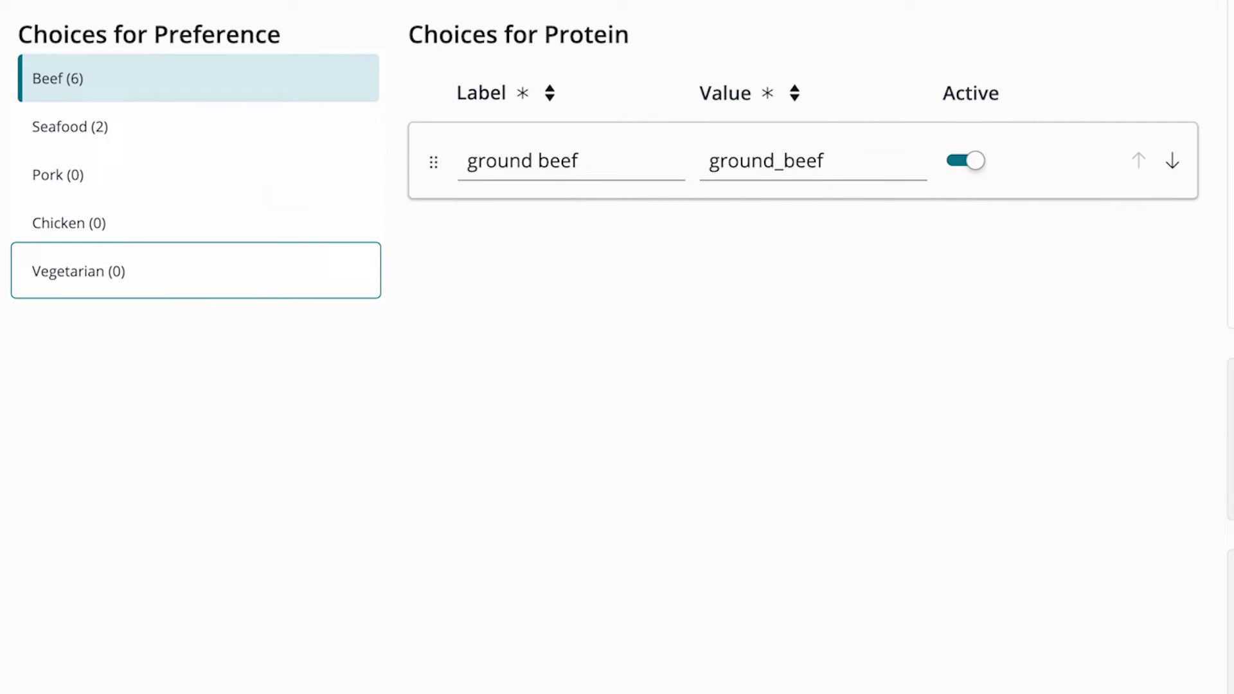
Move veggies above tofu under Vegetarian and apply the Protein choices.
click(83, 269)
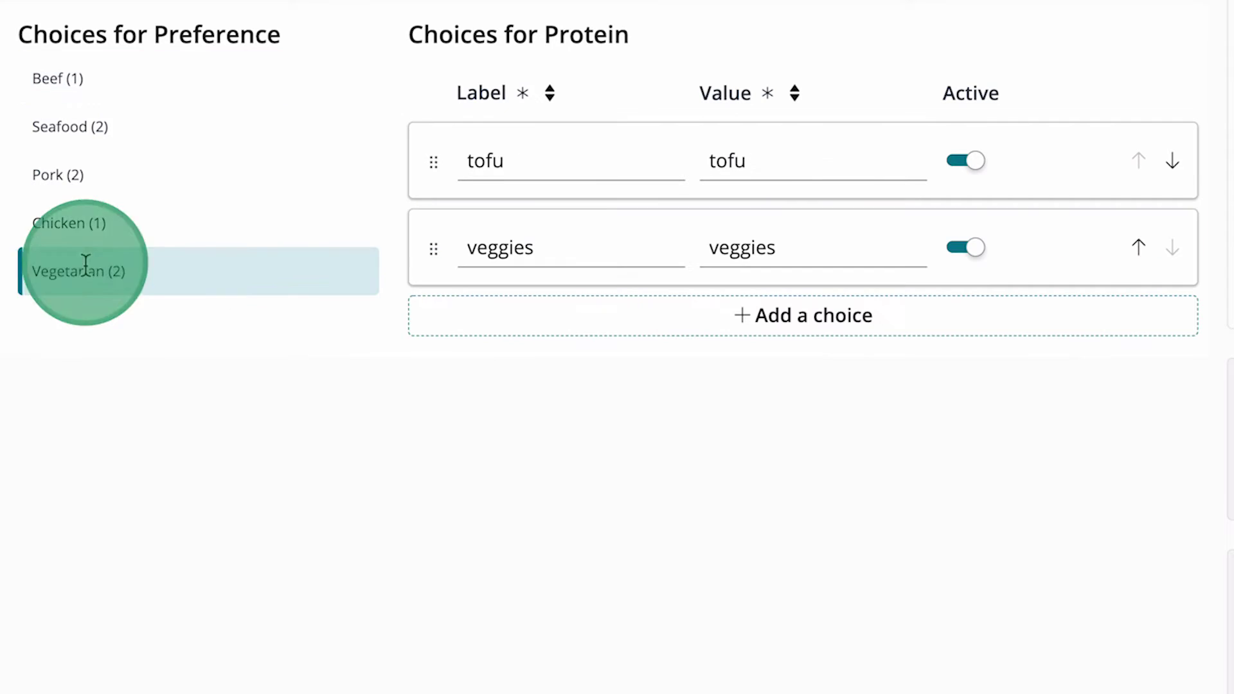
drag(435, 243, 462, 114)
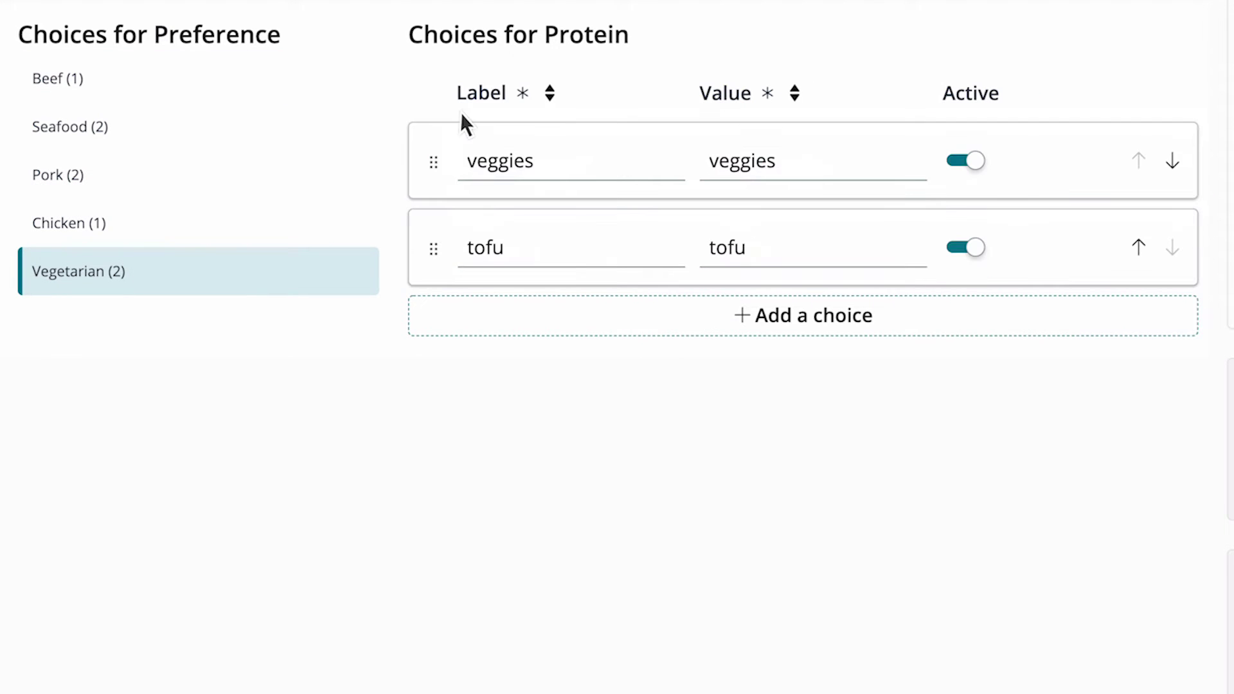
click(550, 93)
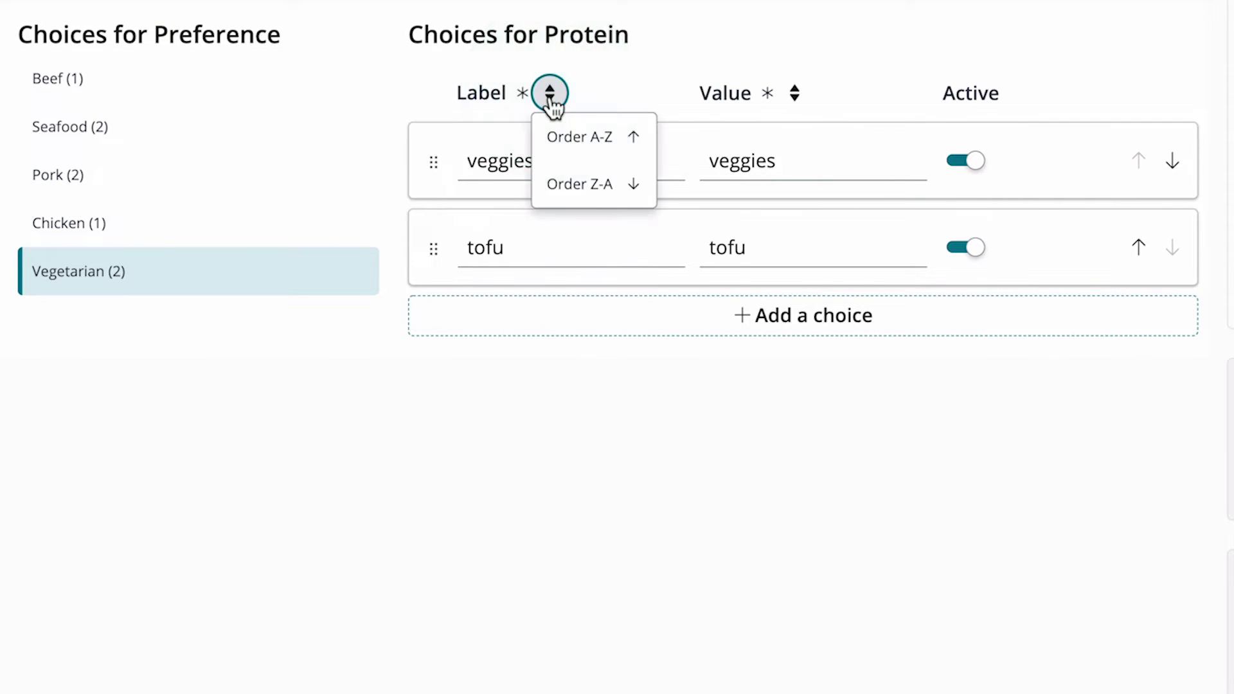
click(1178, 670)
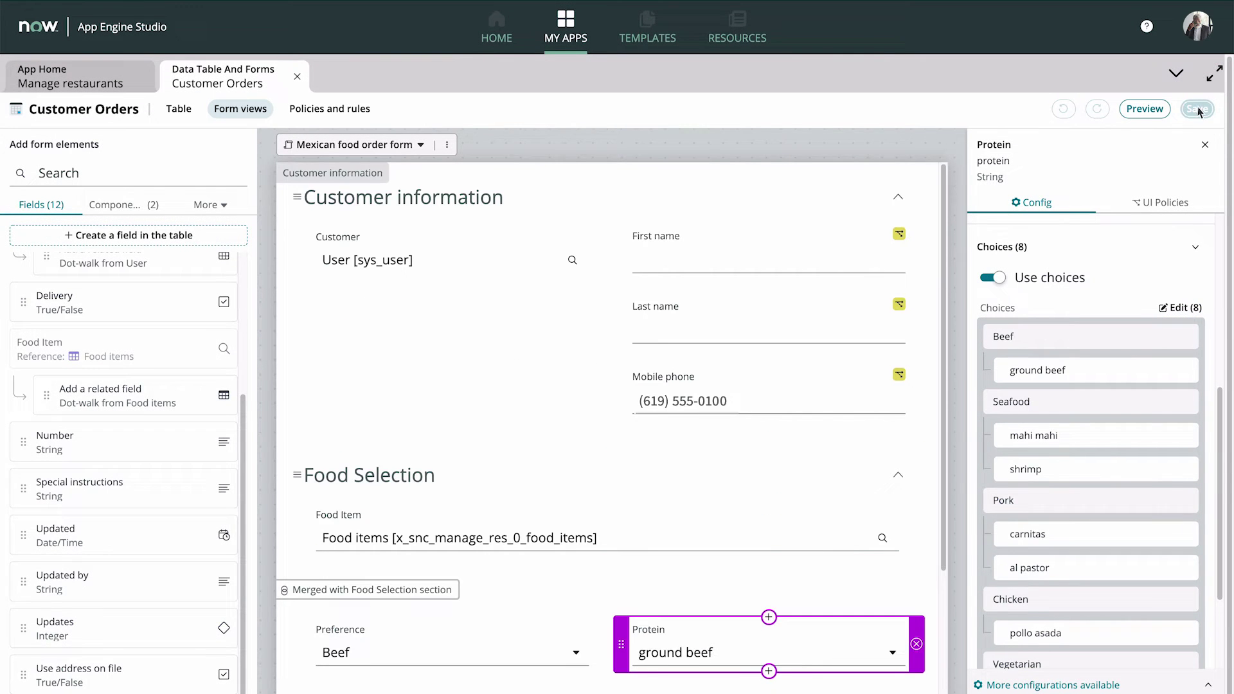
Save, preview with Pork chosen, and confirm Protein offers only carnitas and al pastor.
click(1142, 108)
click(572, 502)
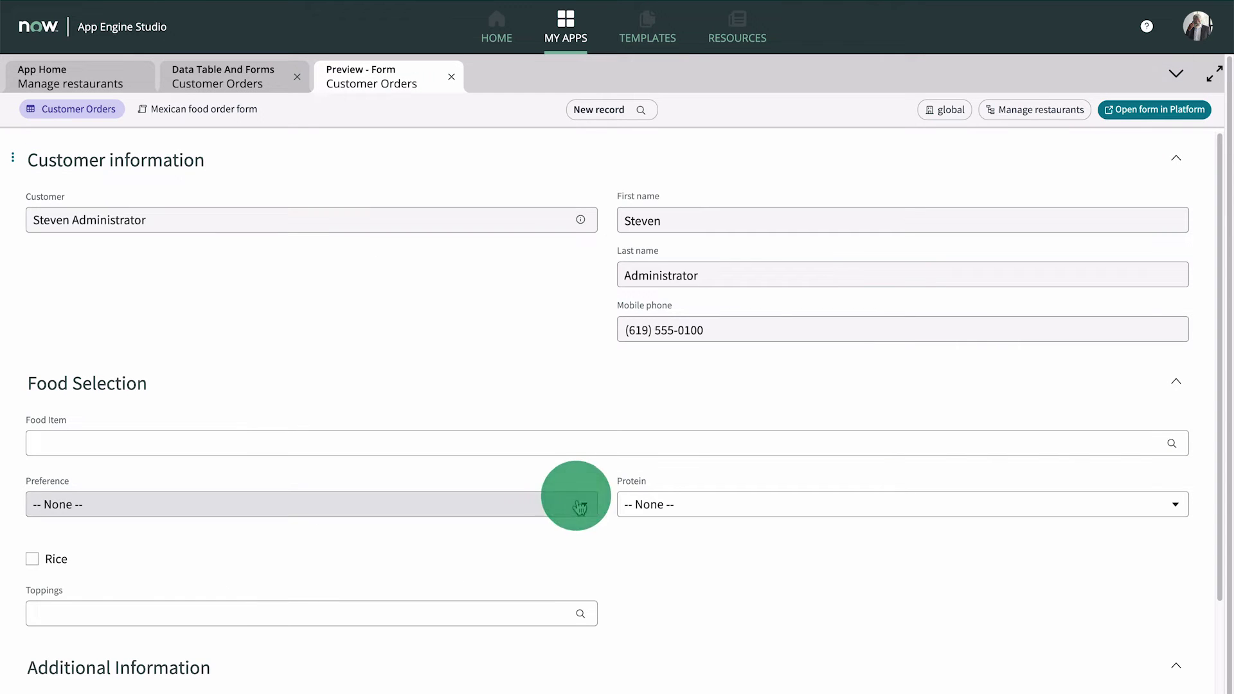
click(552, 611)
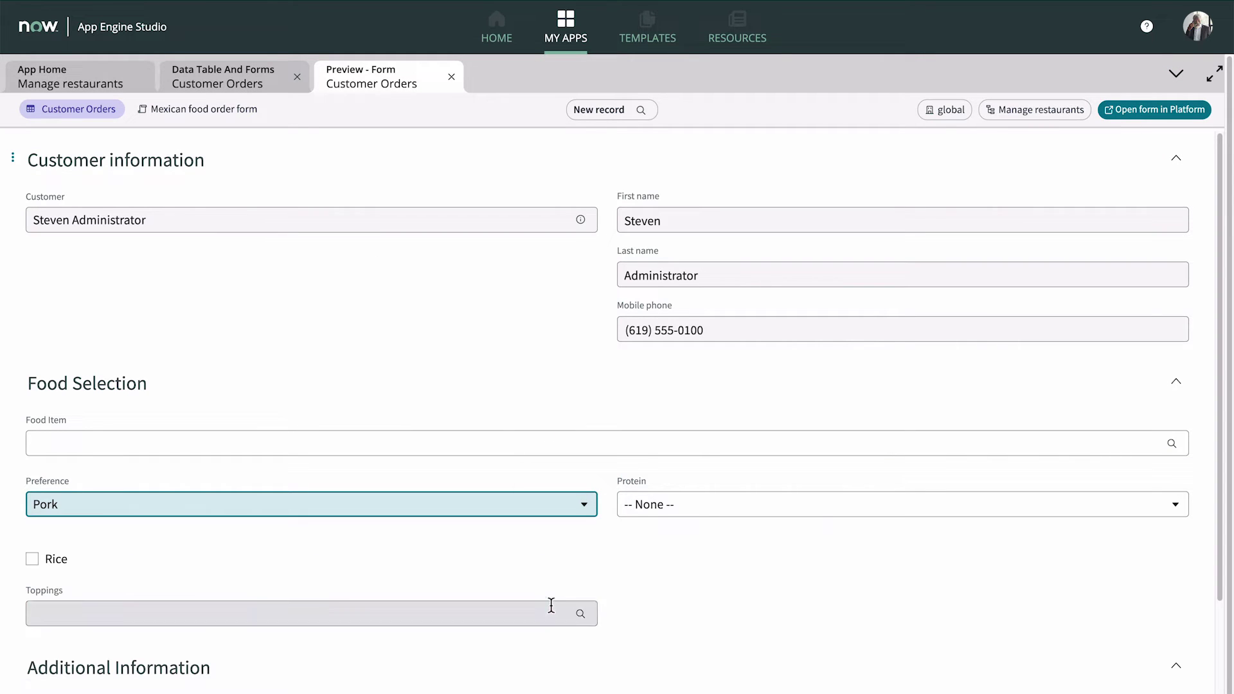
click(708, 504)
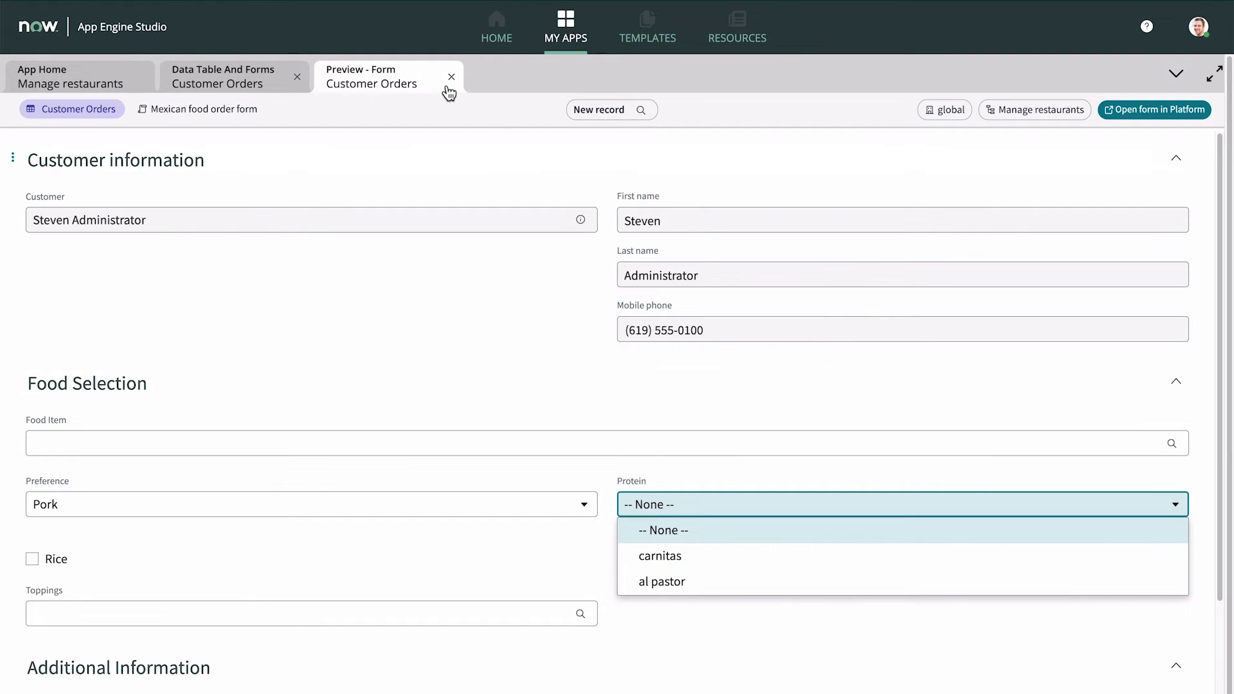
click(451, 77)
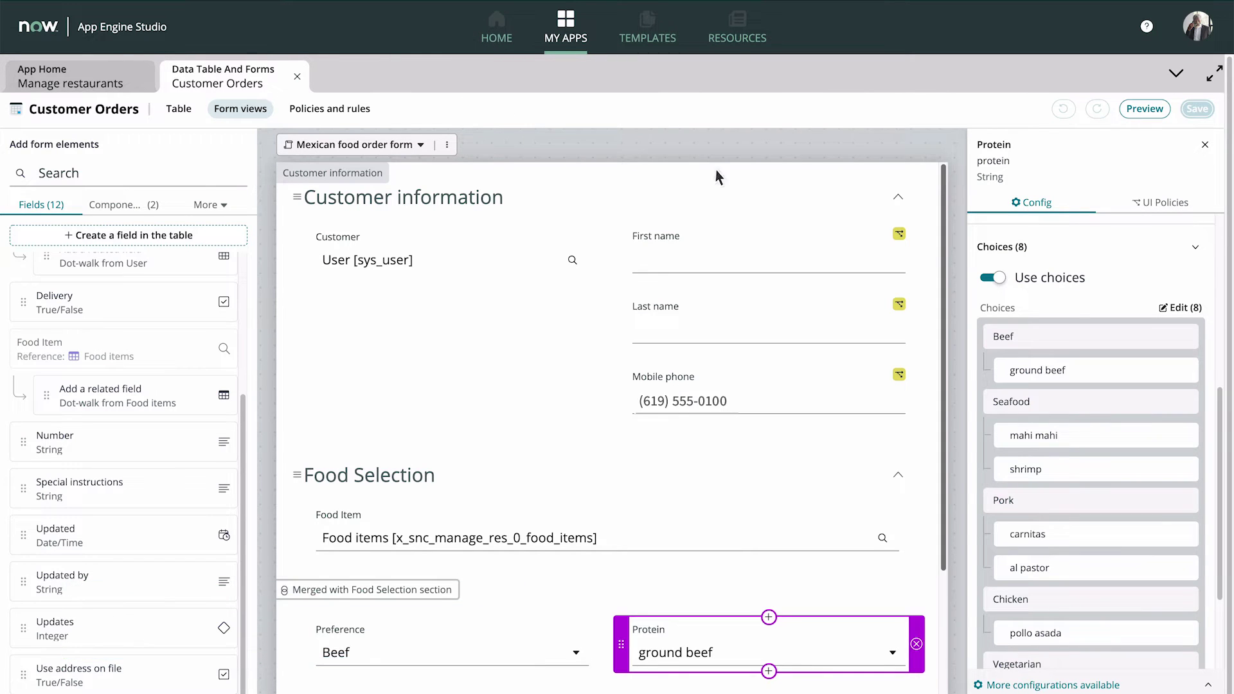
Filter Toppings by the condition Name is Cheese, Hot sauce or Guacamole.
scroll(926, 361, down, 2)
scroll(926, 363, down, 1)
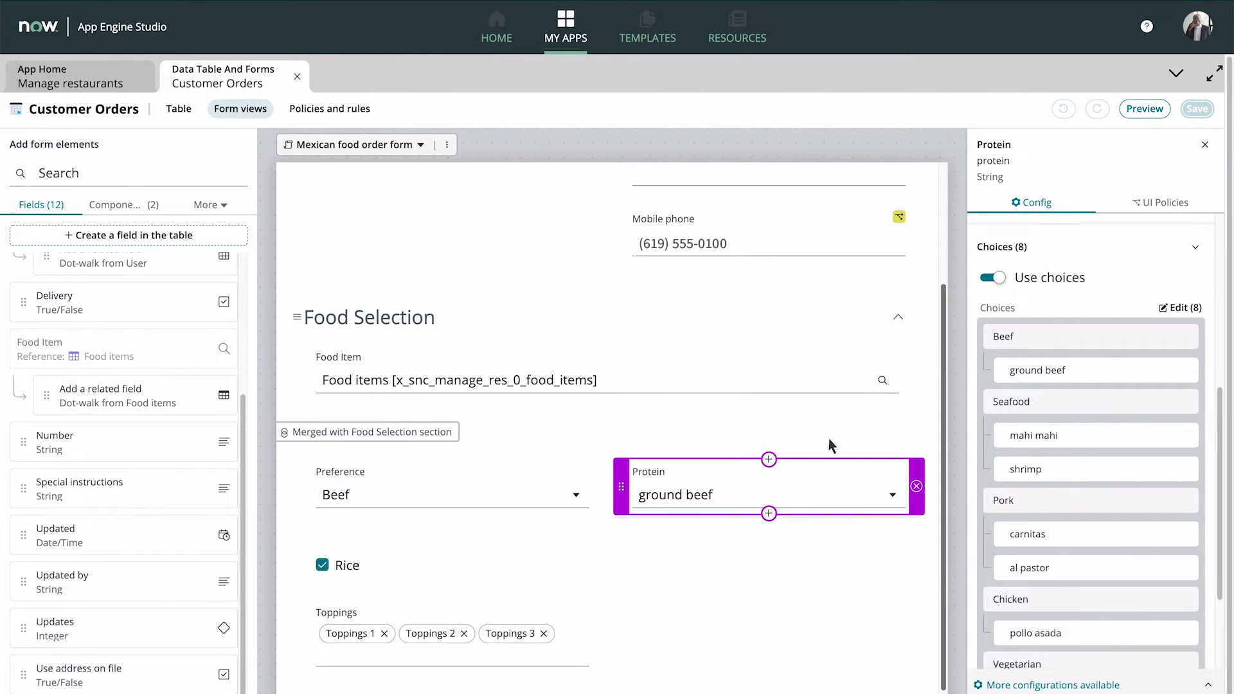
click(511, 603)
click(1027, 476)
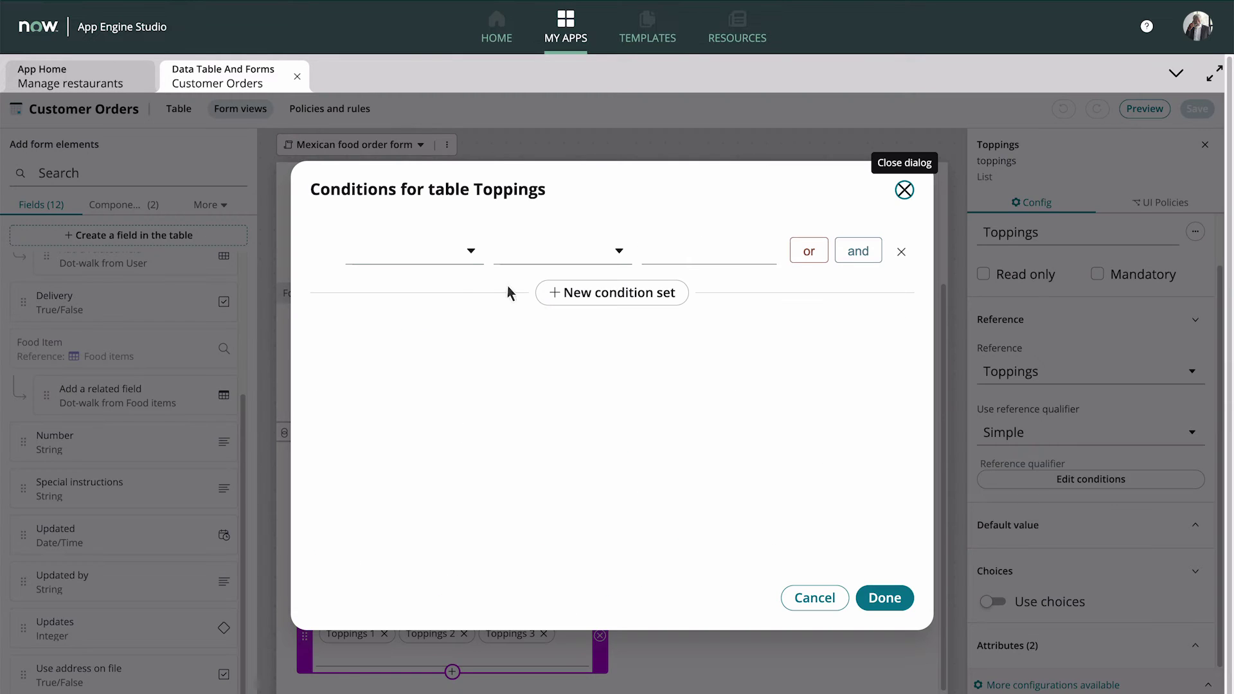
click(448, 248)
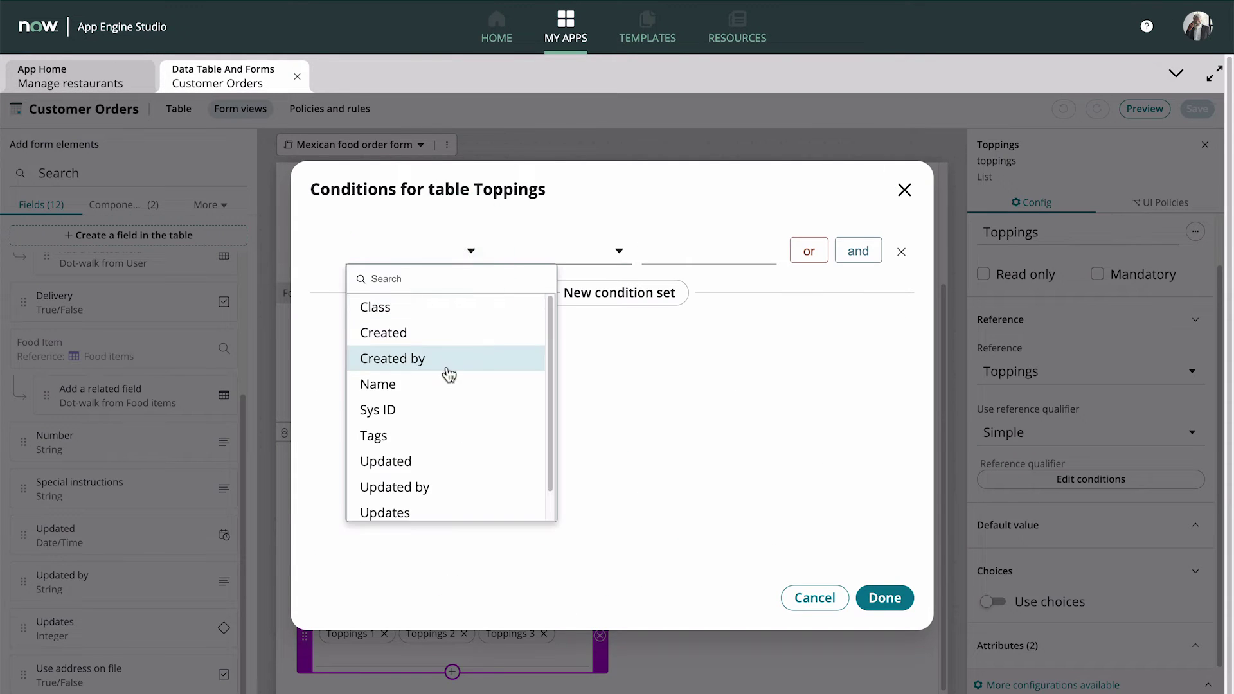
click(443, 386)
click(678, 259)
text(Che)
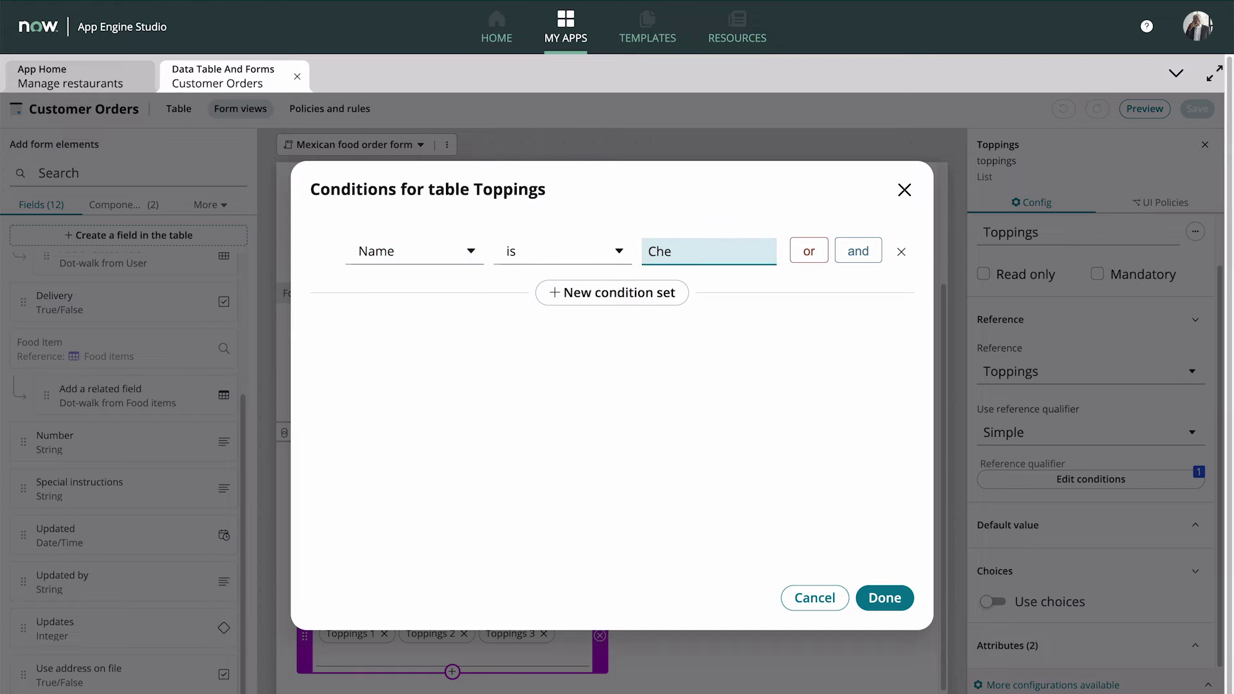
text(ese)
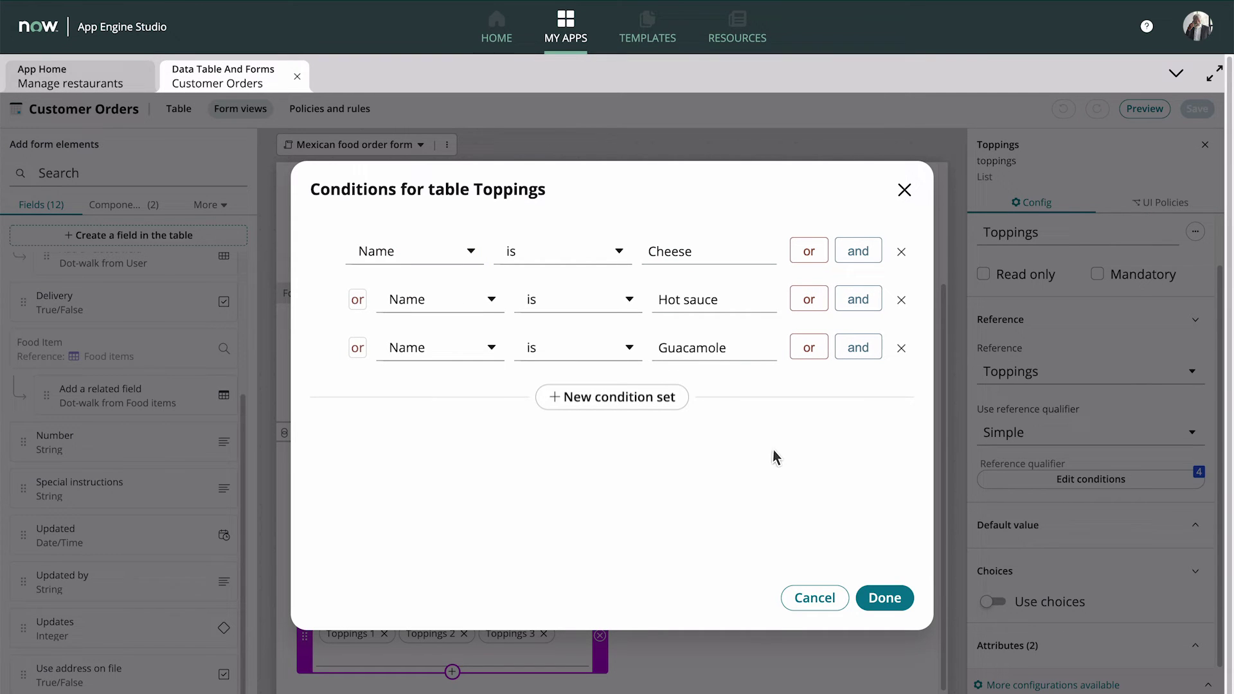
click(883, 588)
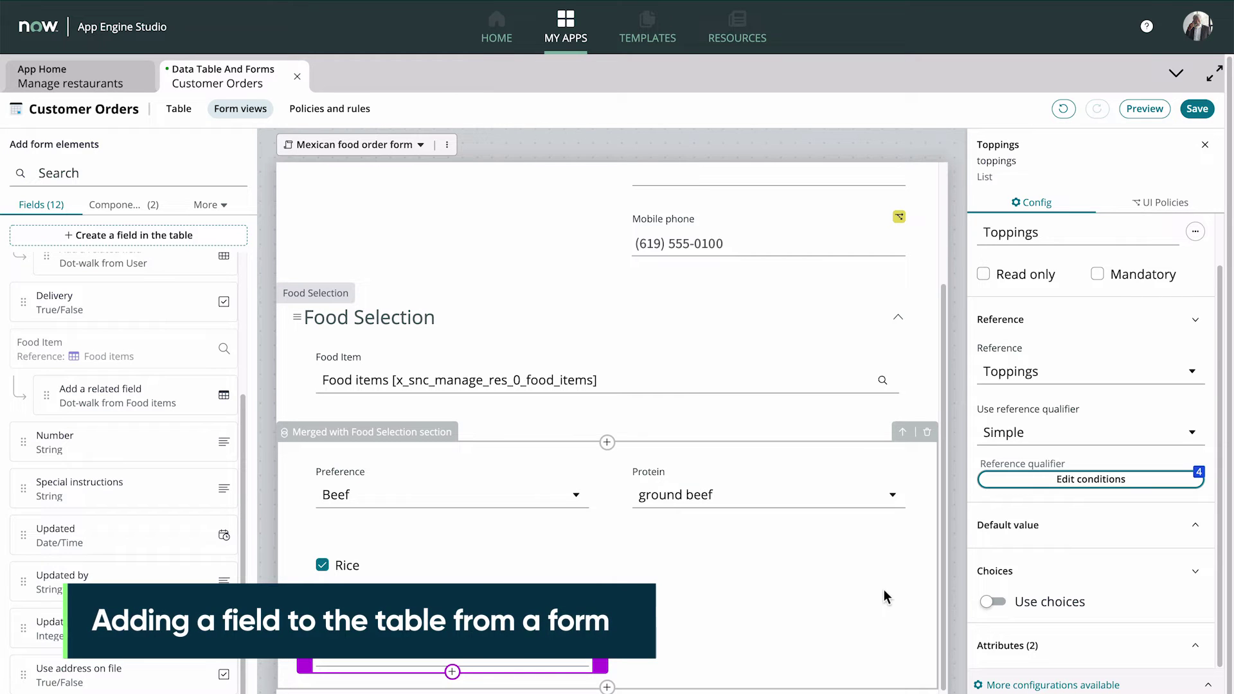
Create a new Choice field named Beans in the table, placed below Rice.
click(550, 556)
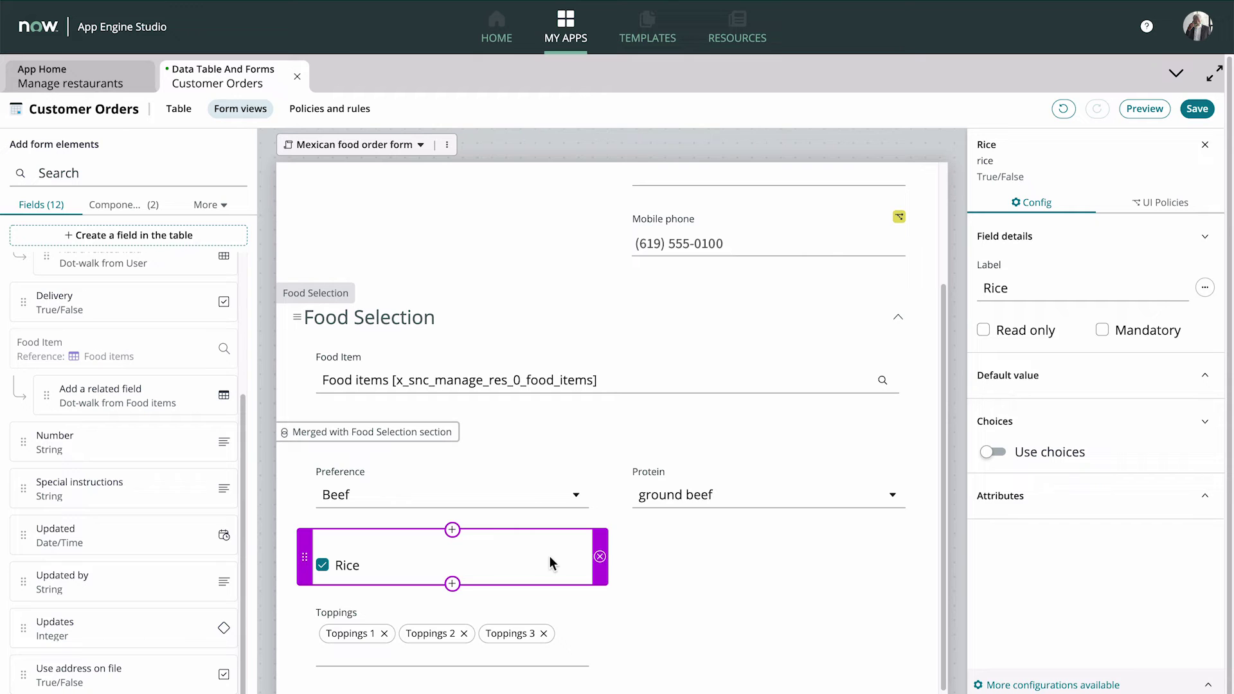
click(453, 583)
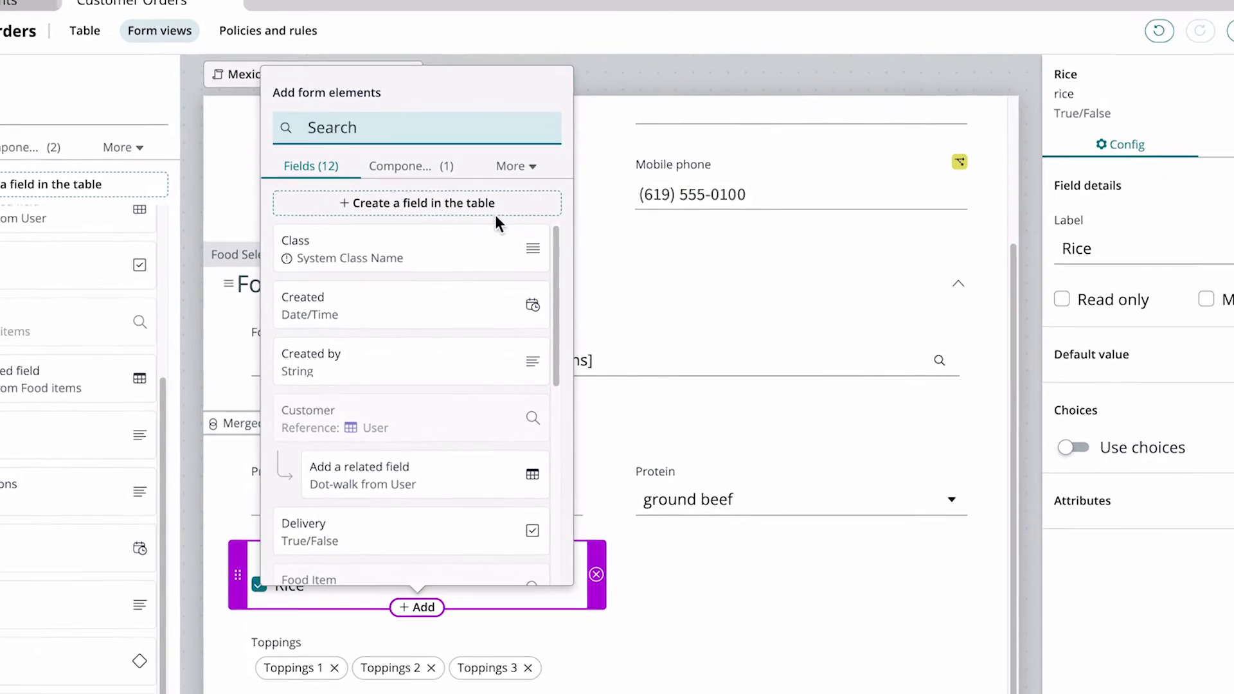
click(504, 245)
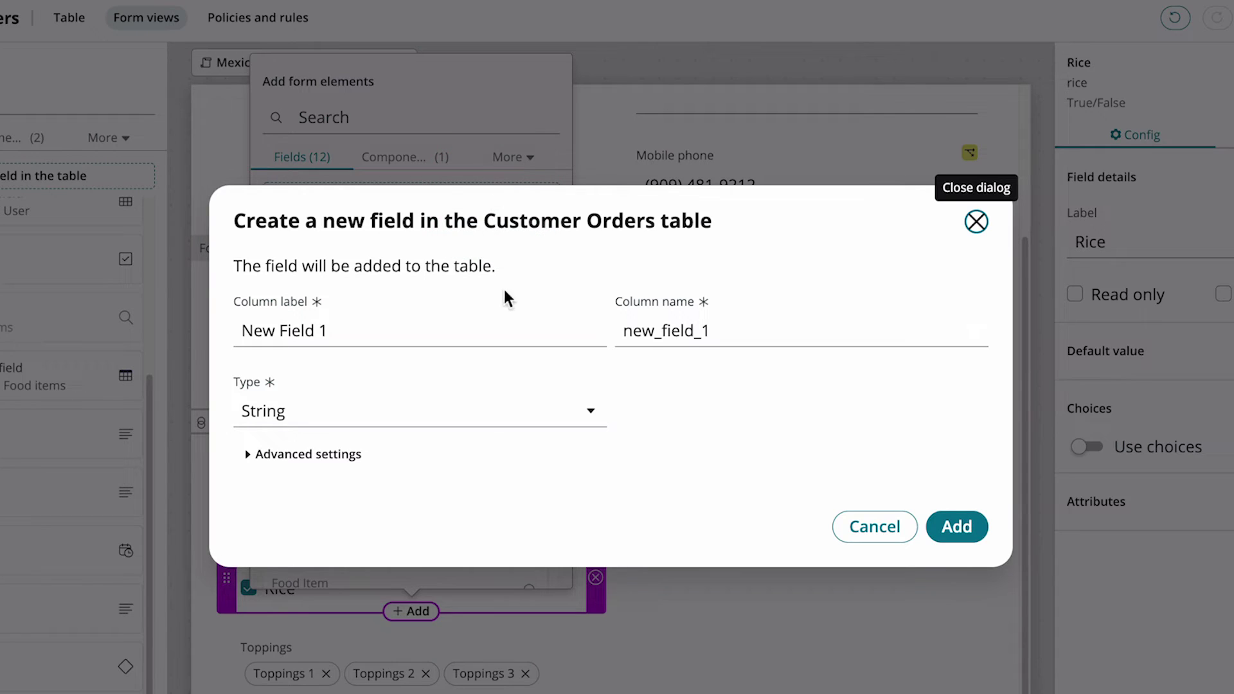
click(498, 334)
key(ctrl+a)
key(BackSpace)
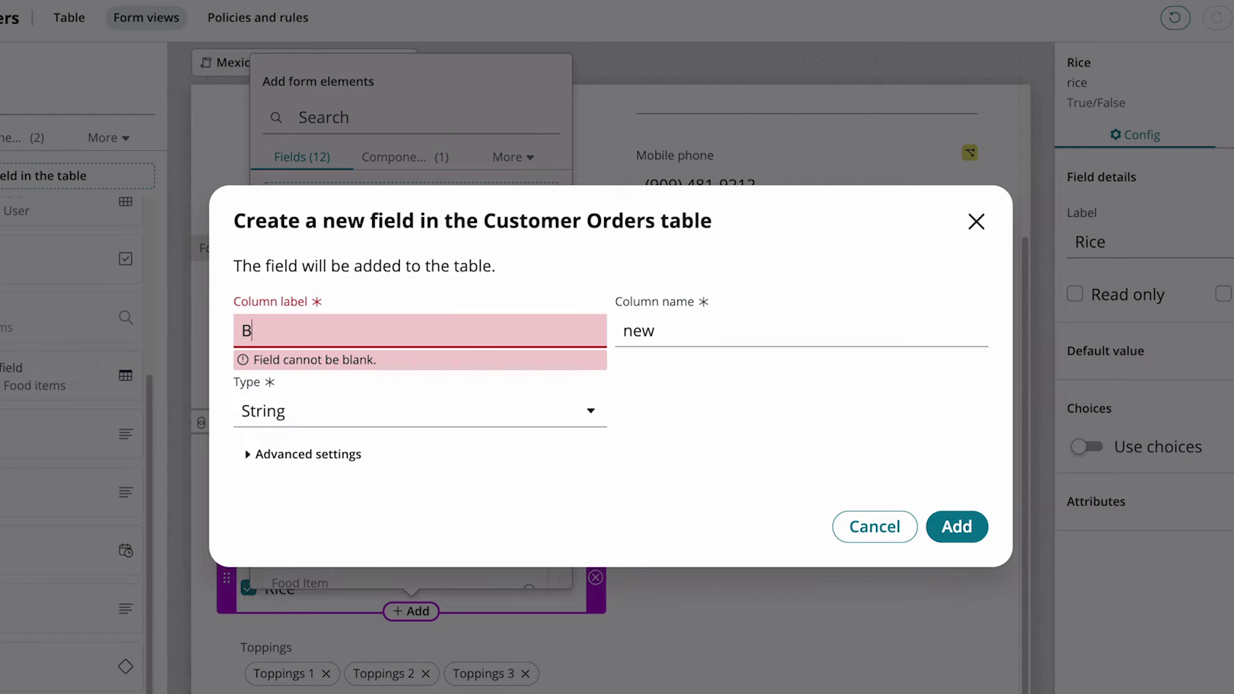
text(Beans)
click(551, 422)
click(537, 539)
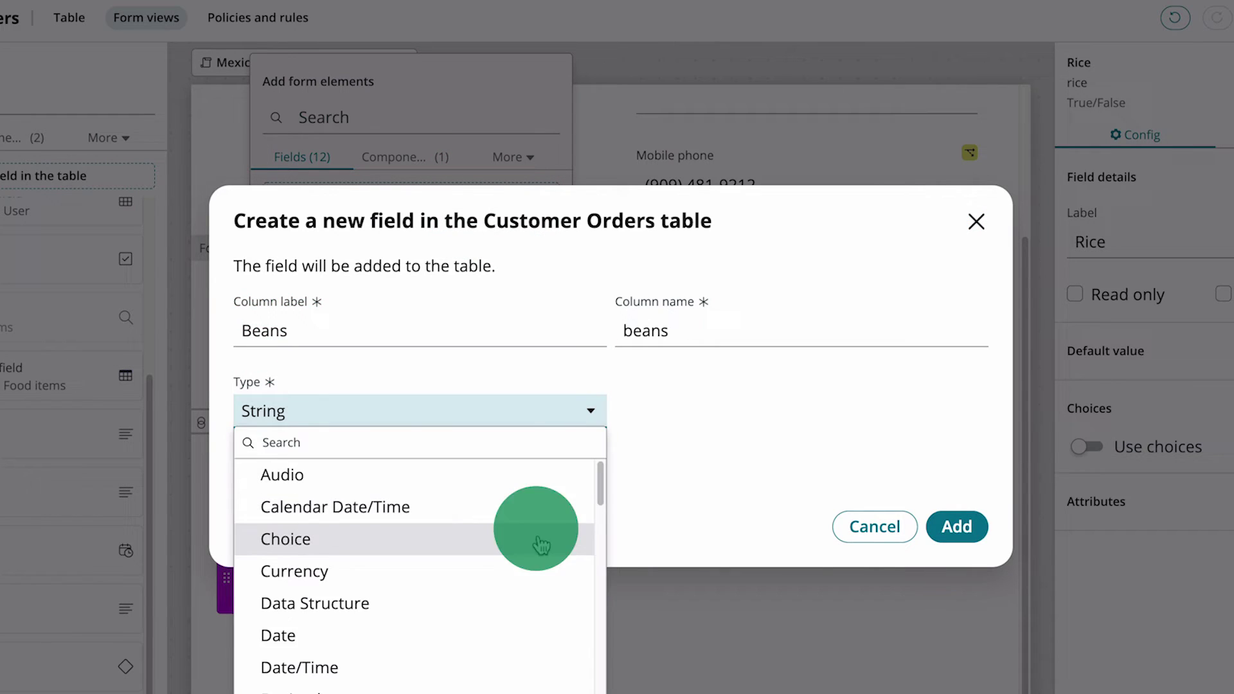
click(948, 531)
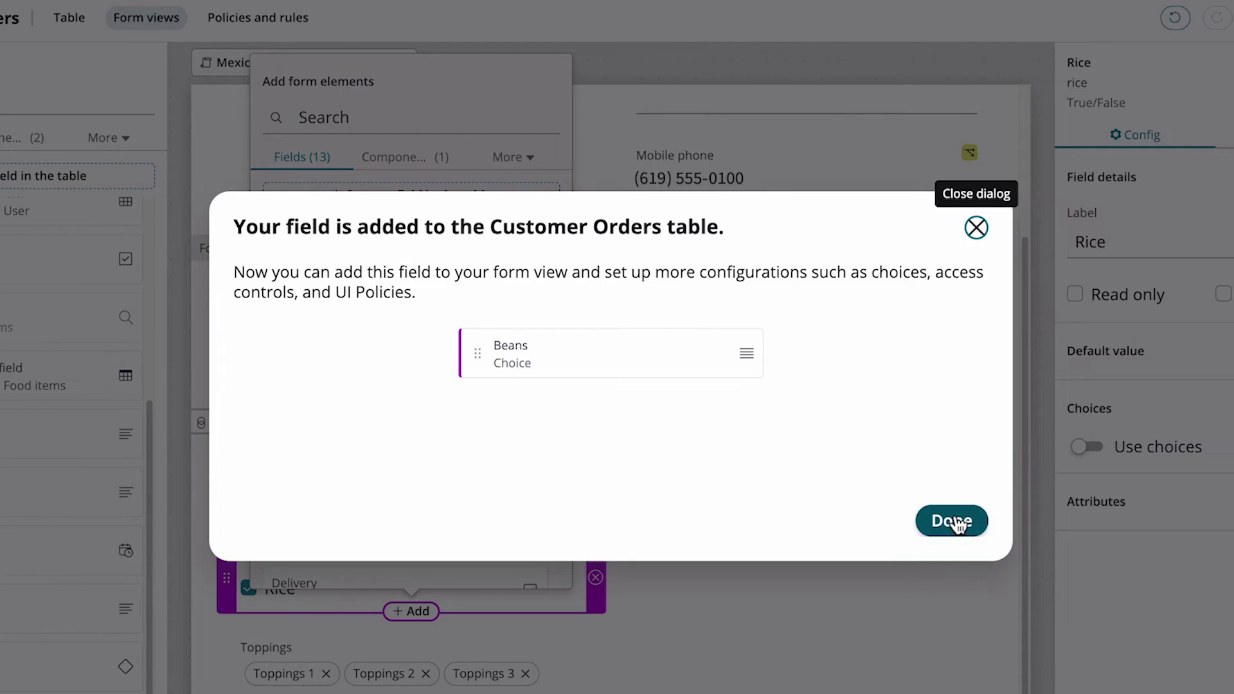
click(952, 521)
Give Beans the choices Refried, Black and Pinto and apply them.
click(1162, 519)
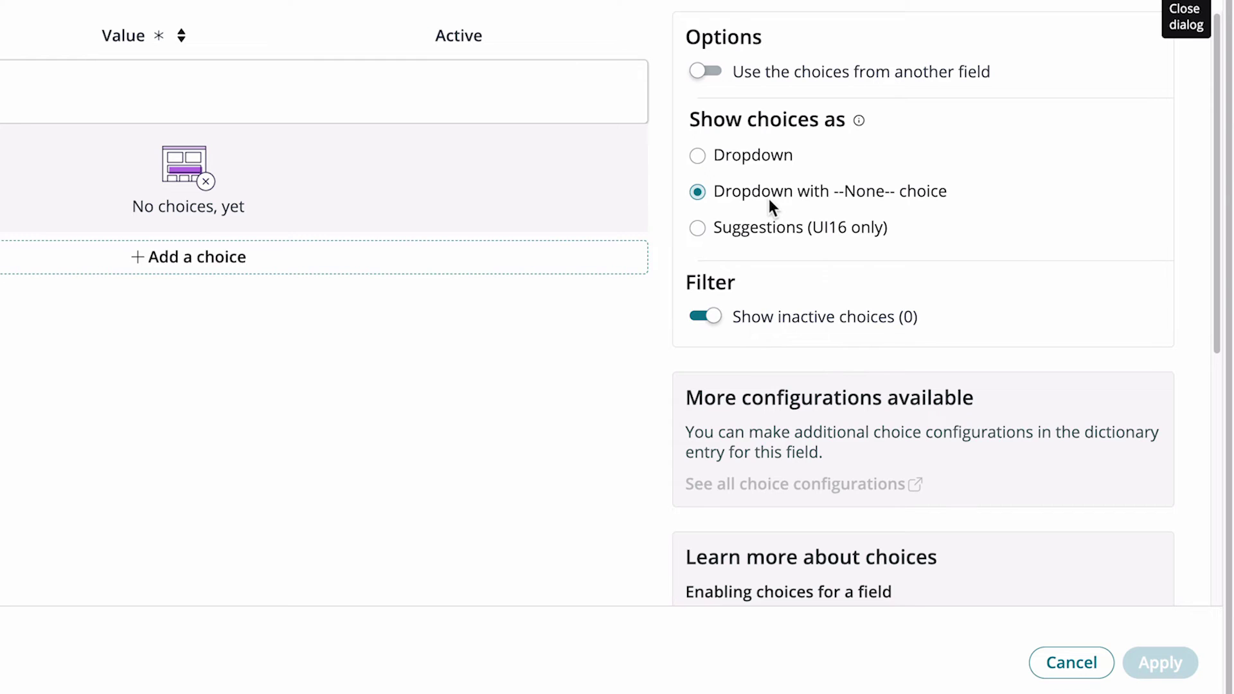
click(479, 257)
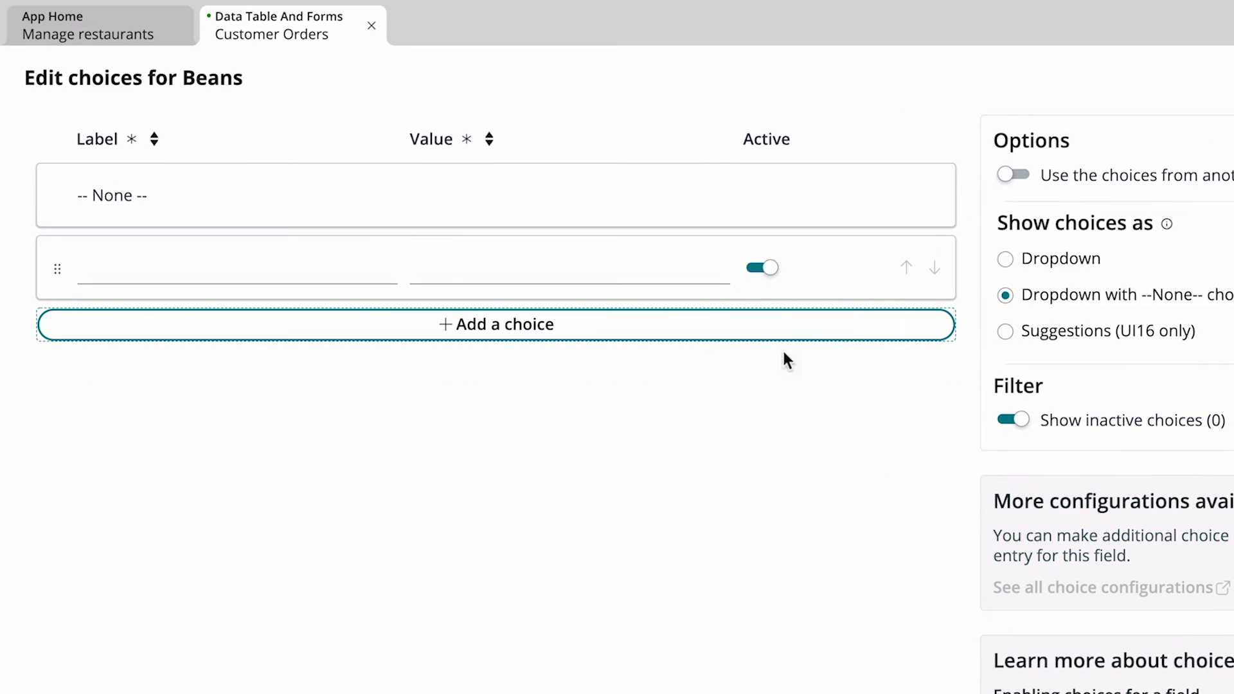
click(386, 264)
text(Refried)
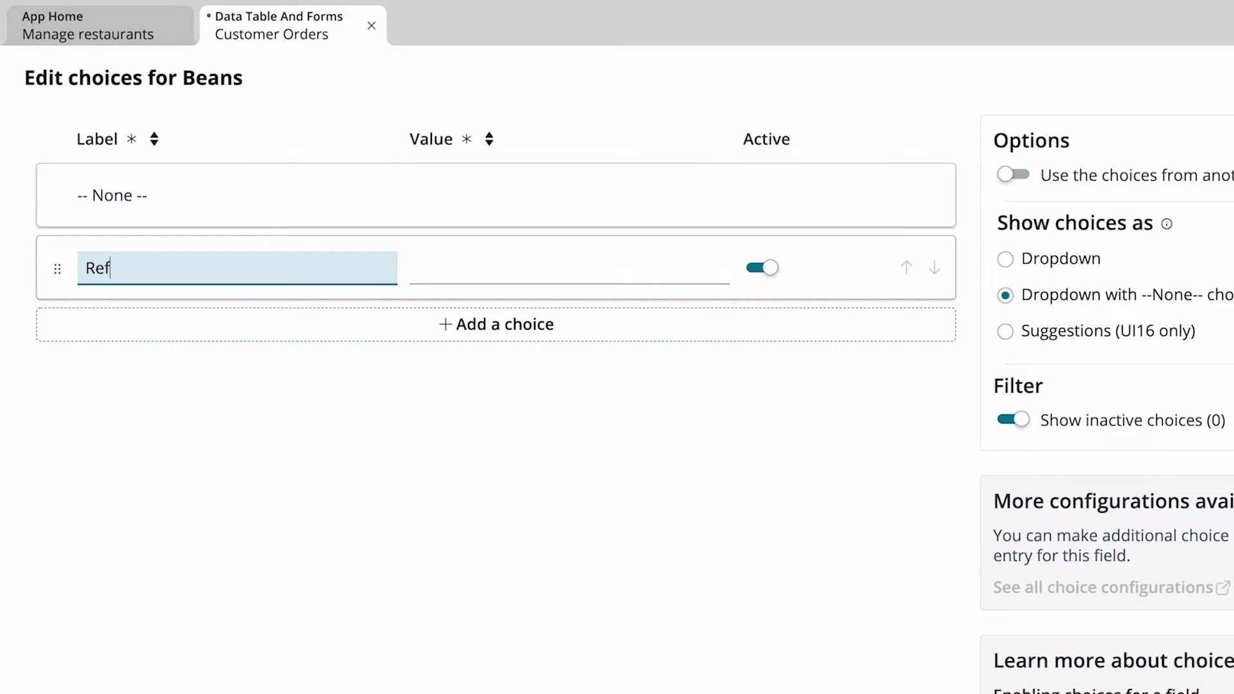
click(448, 271)
text(refried)
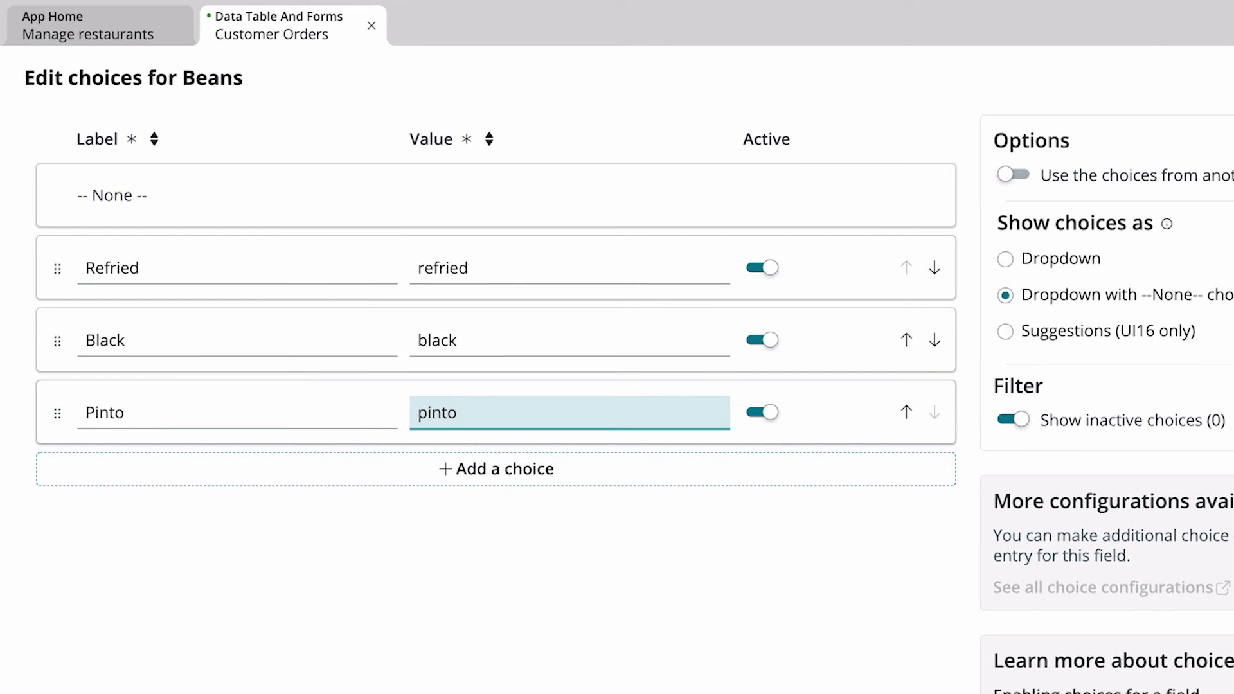
click(1176, 668)
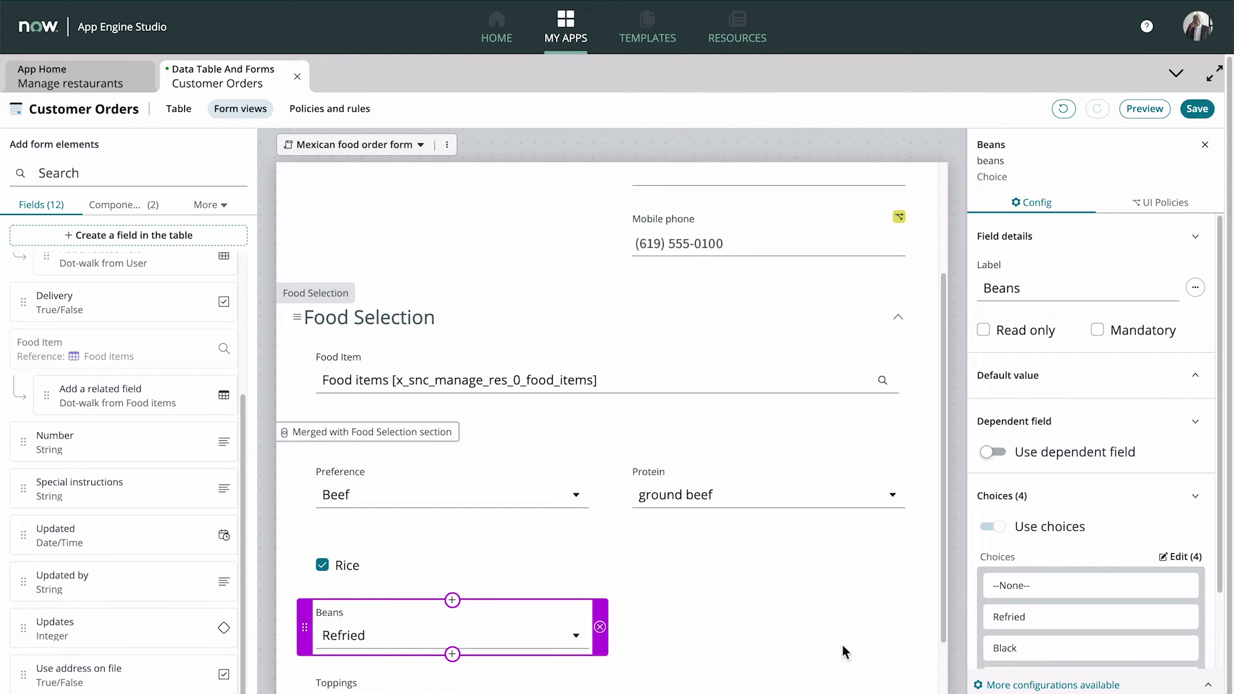
Move Beans beside Rice under Protein, undoing then redoing the move.
drag(308, 627, 721, 527)
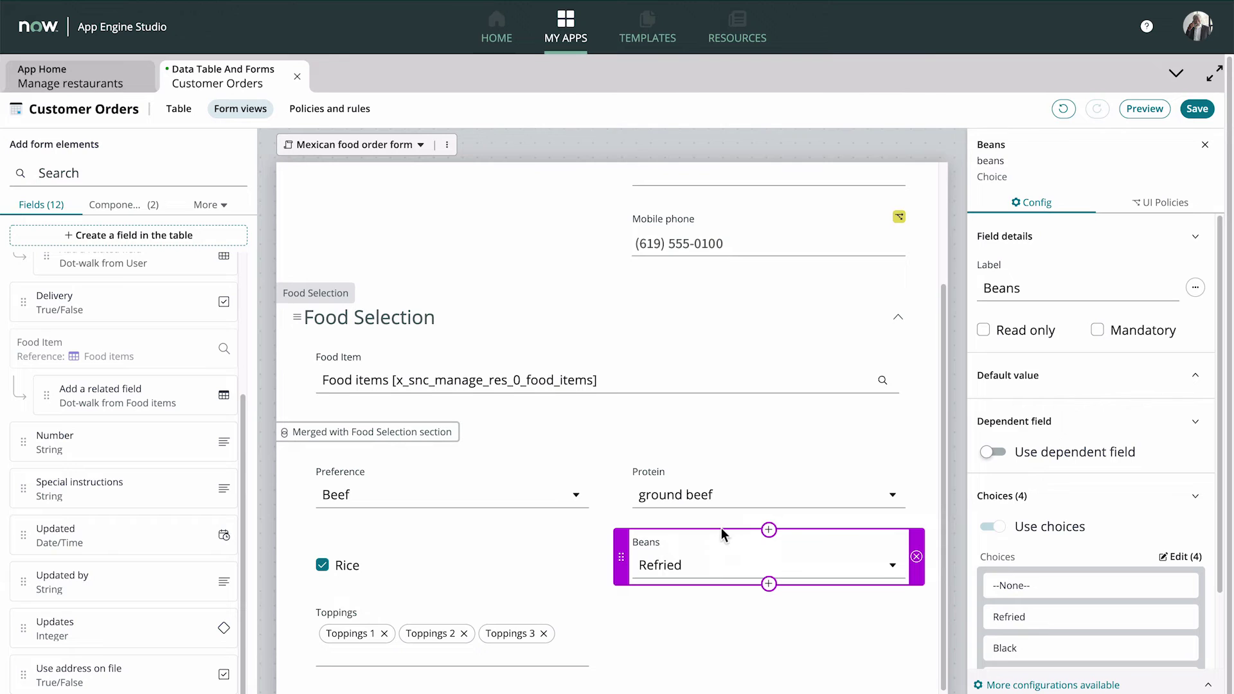
click(1064, 109)
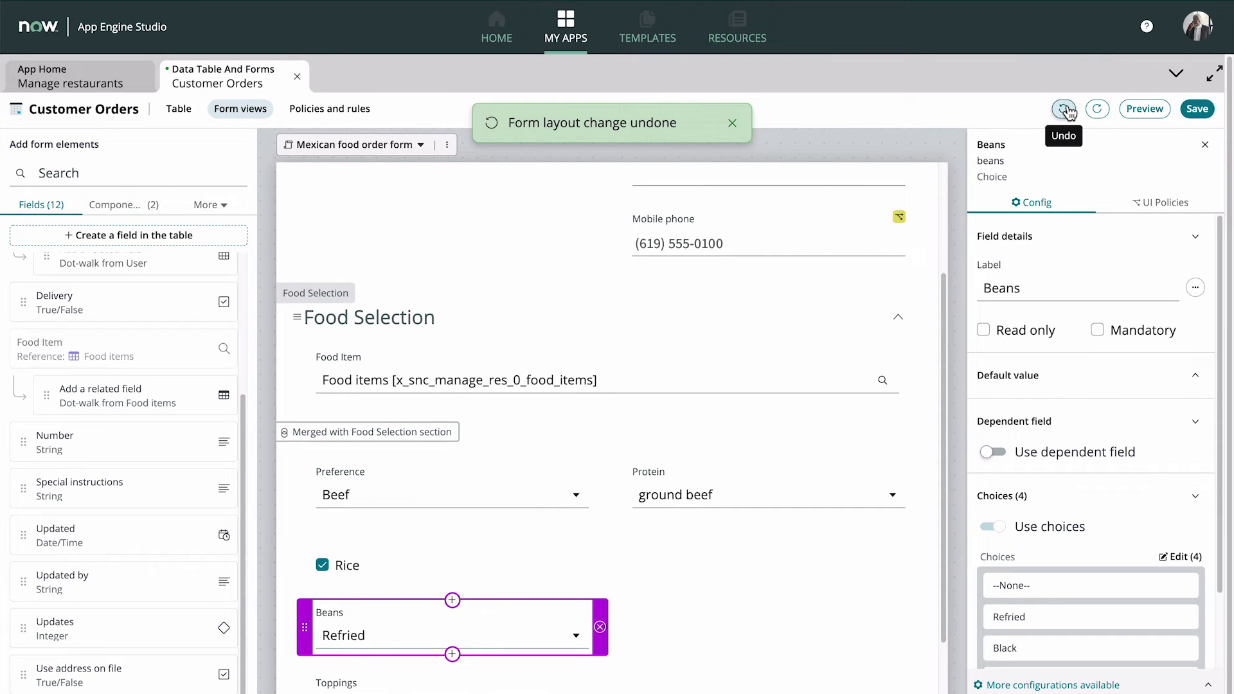
click(1100, 112)
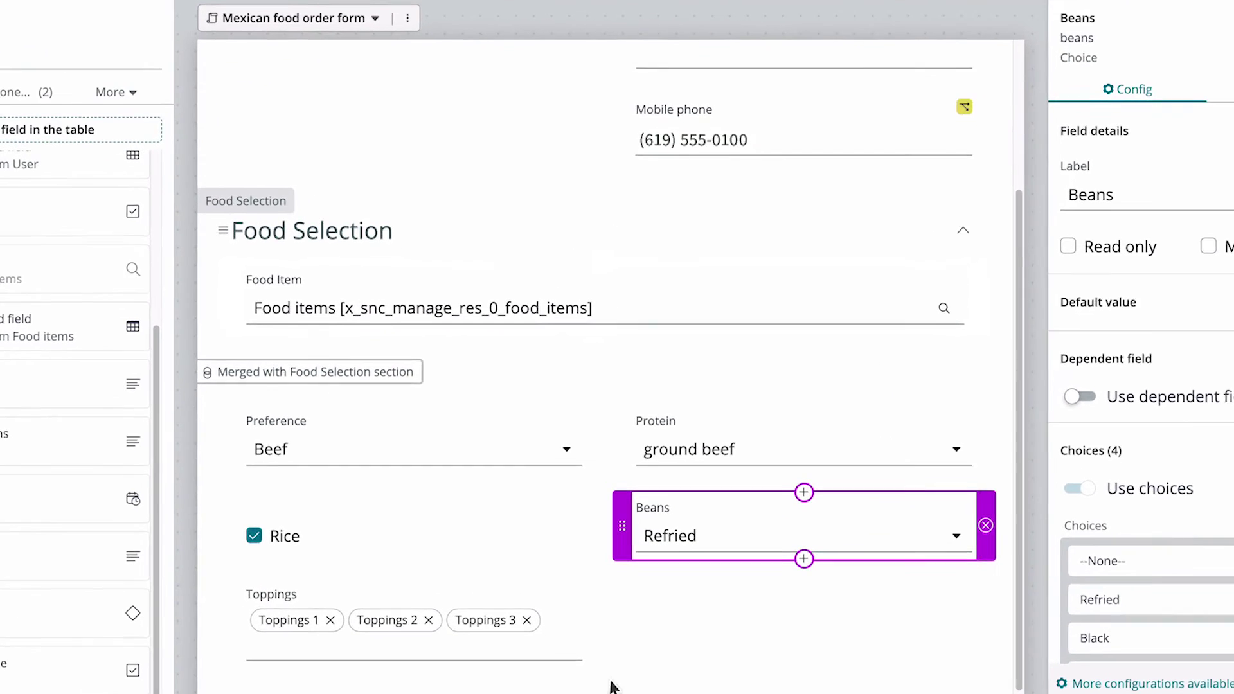
Add an 'Additional Information' section and move Special instructions into it.
click(607, 683)
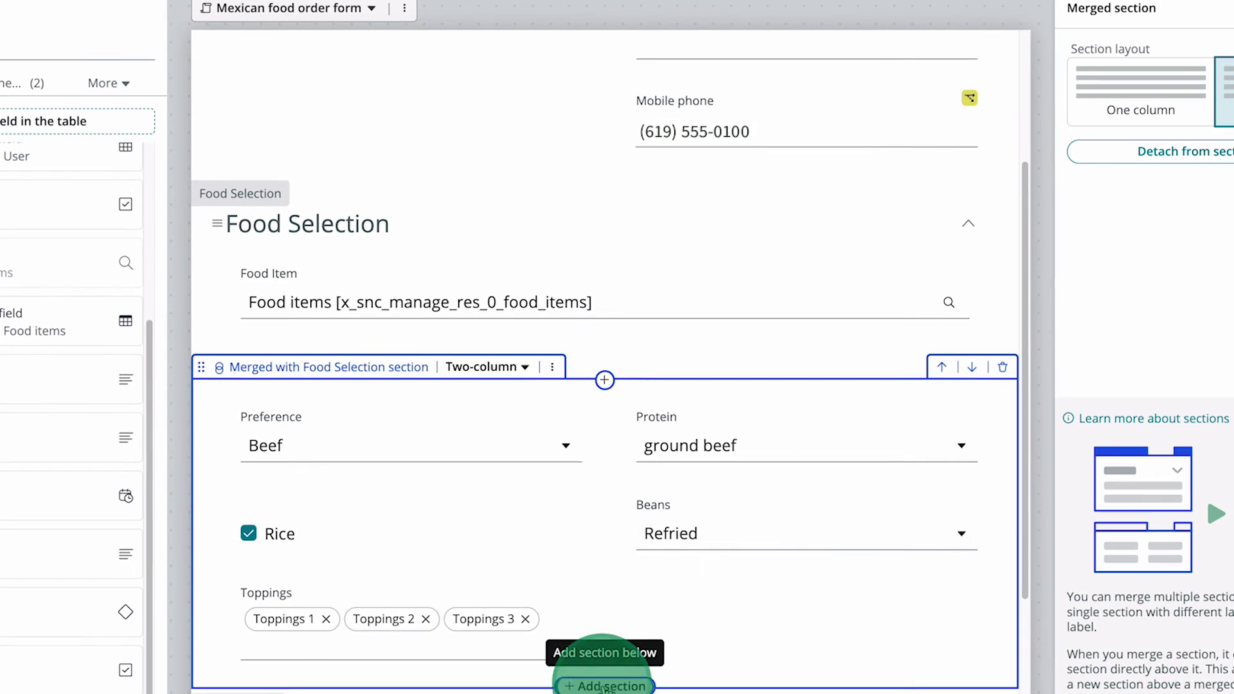
click(257, 553)
click(283, 553)
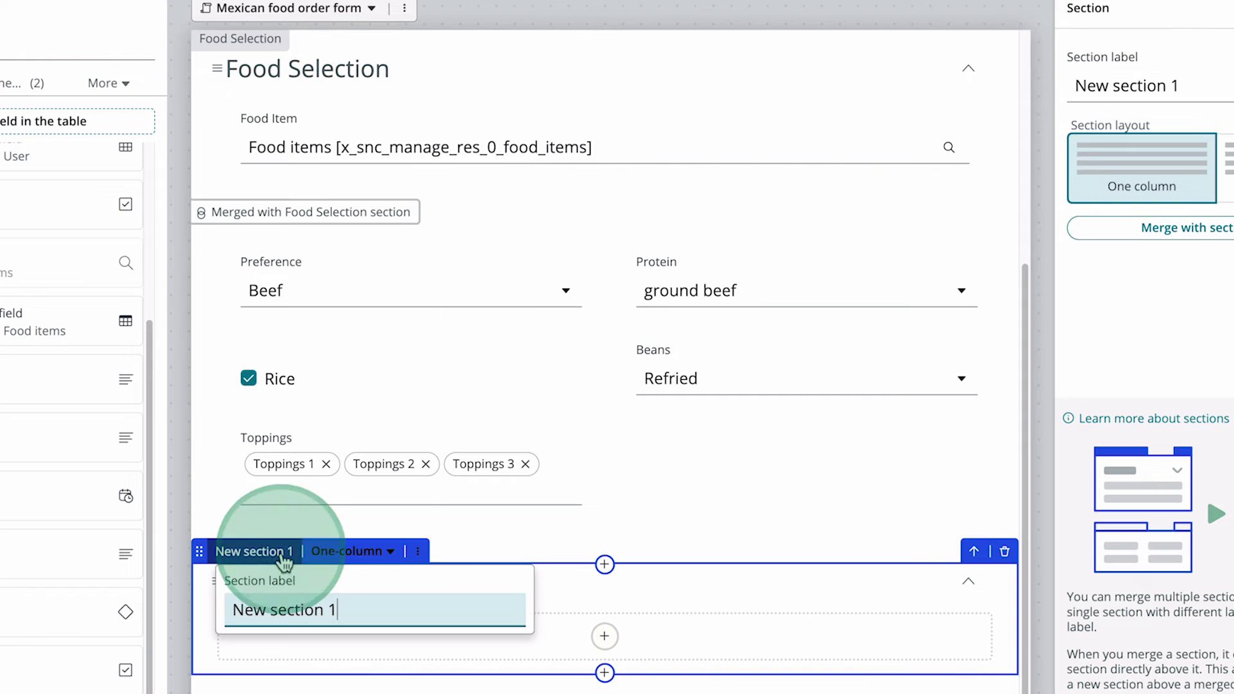
key(ctrl+a)
text(Additional Information)
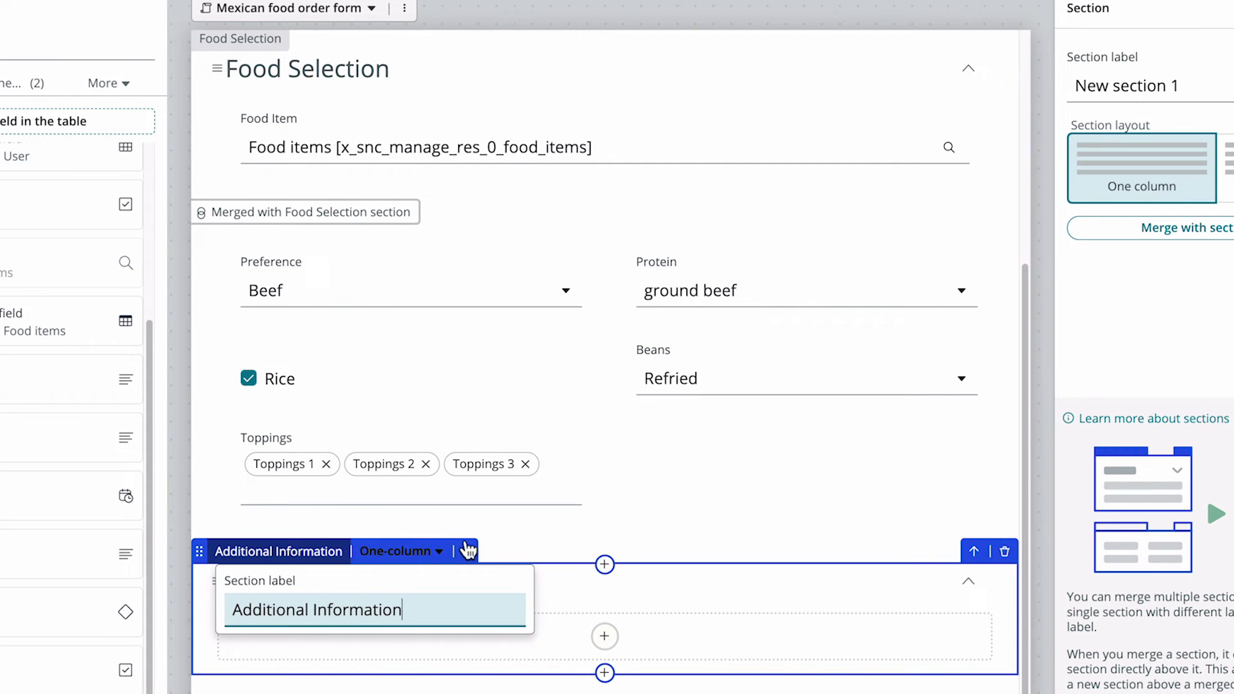
click(514, 549)
drag(138, 435, 383, 617)
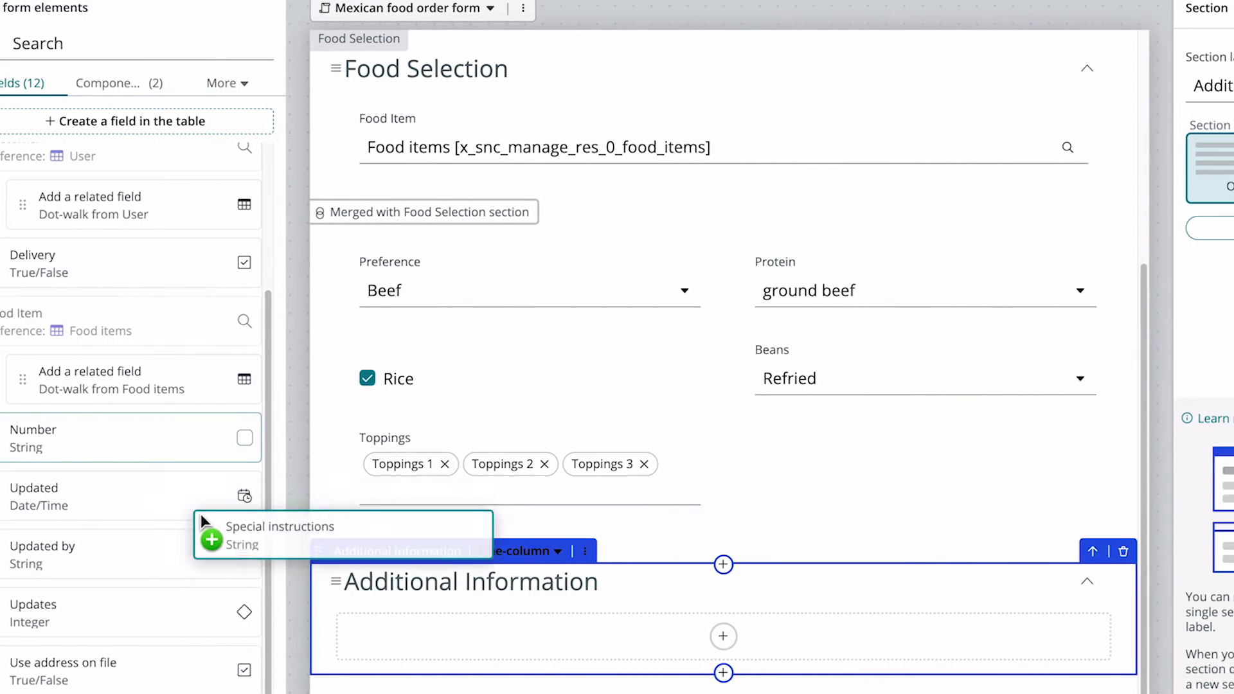
Add a two-column section below and merge it with Additional Information.
click(720, 672)
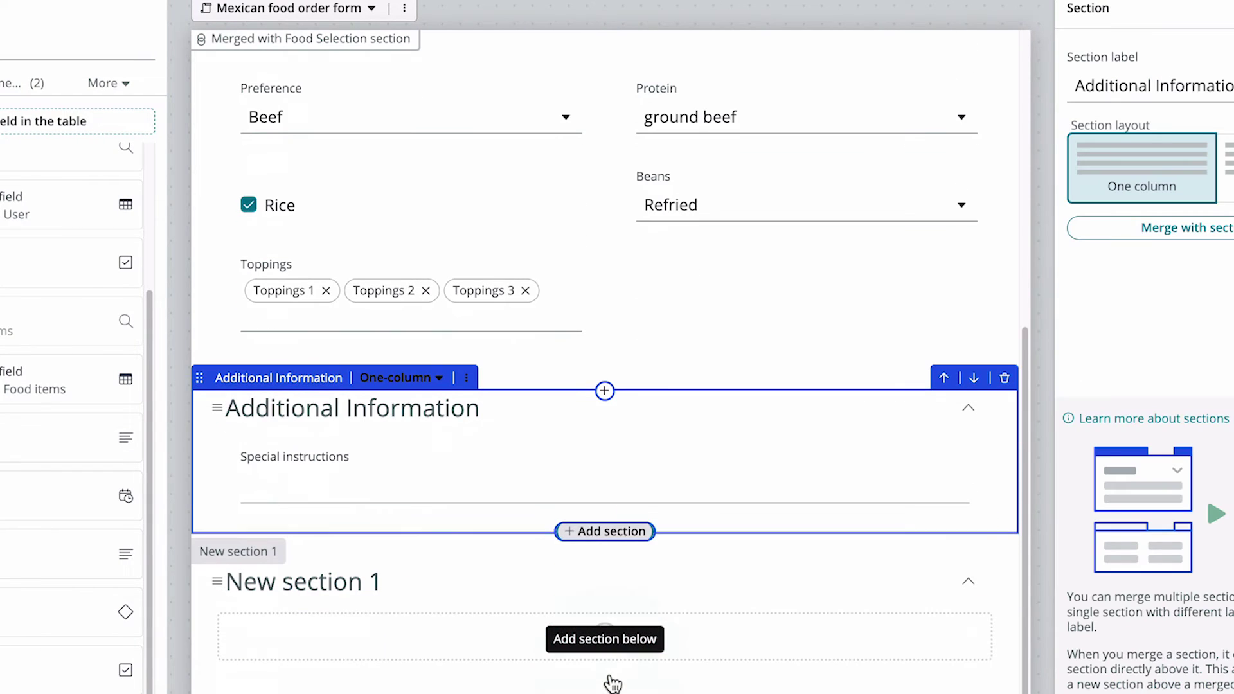
click(268, 552)
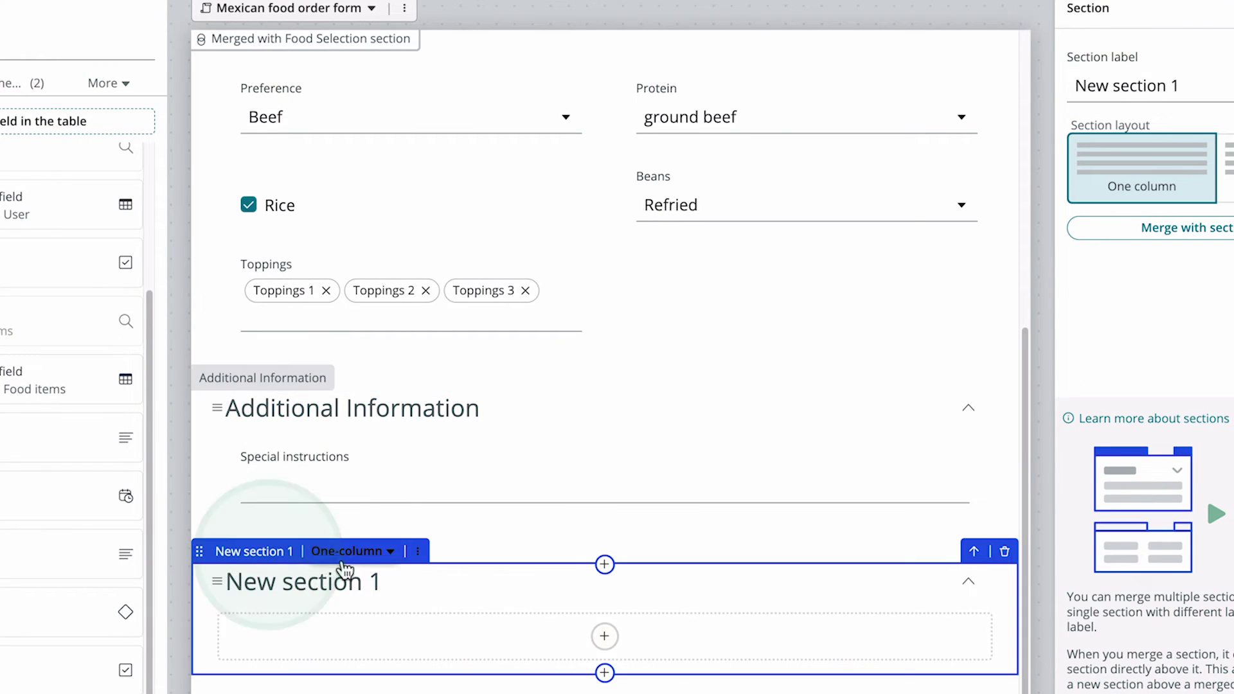
click(345, 561)
click(409, 624)
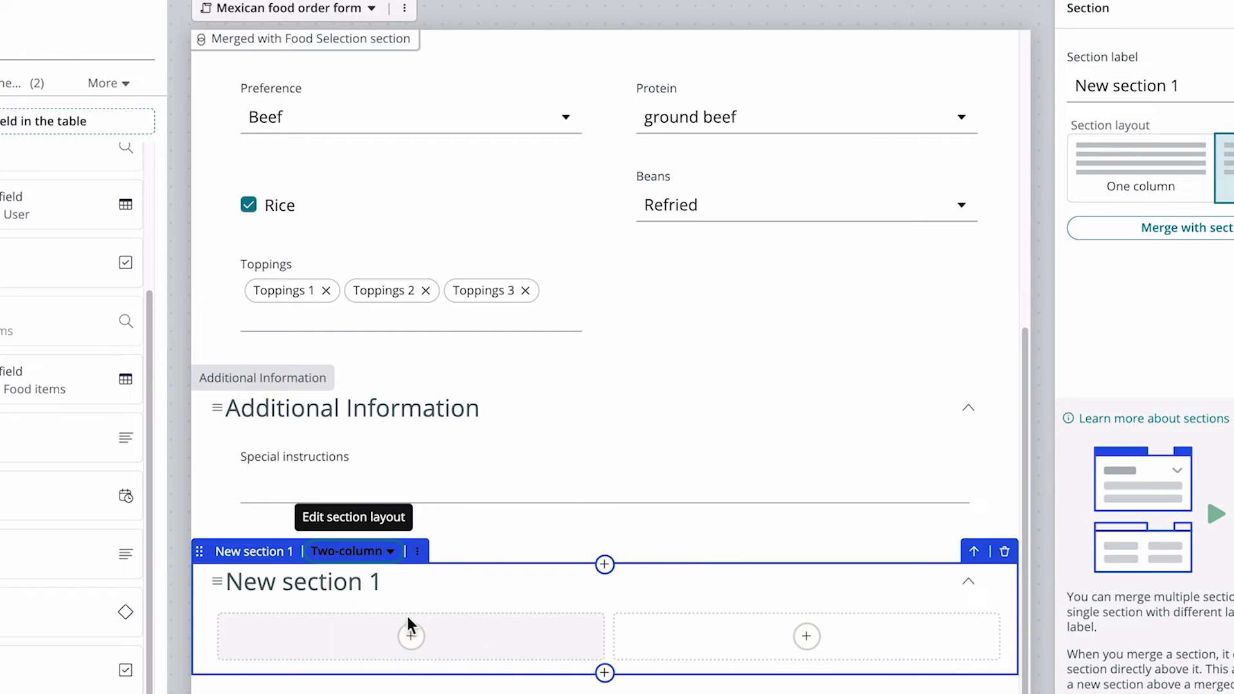
click(418, 551)
click(468, 458)
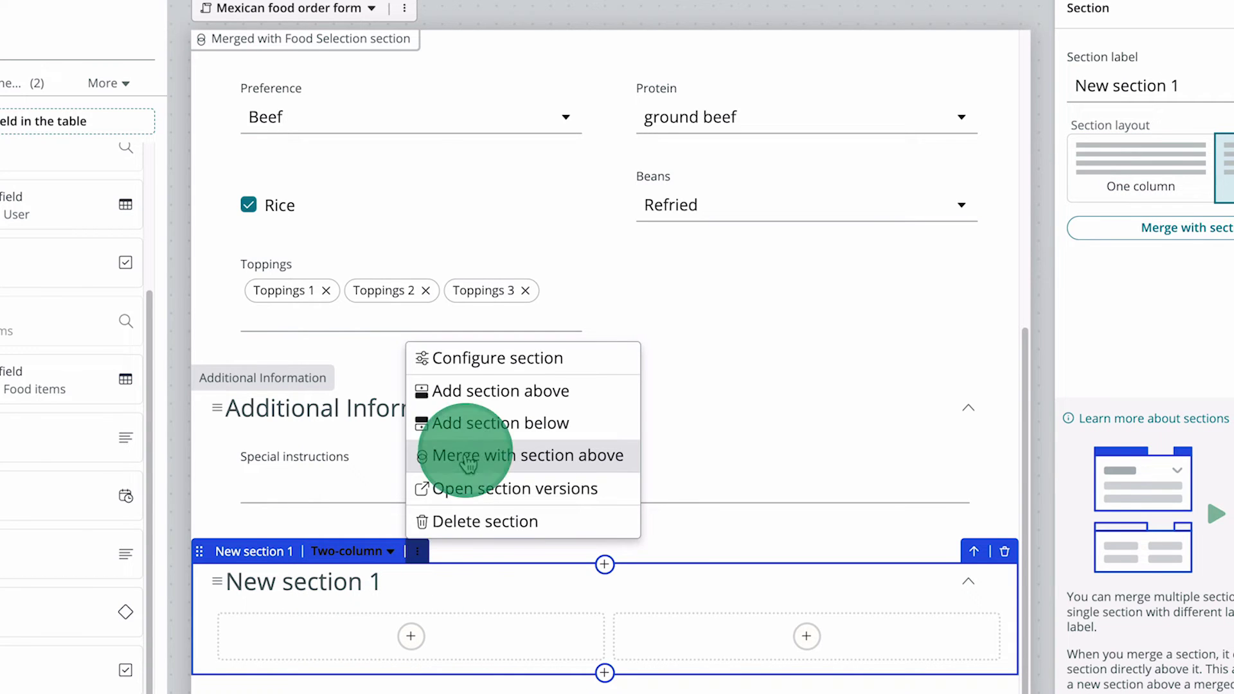
Place Delivery in the merged section's left column and add the customer's Street beside it.
drag(75, 267, 193, 438)
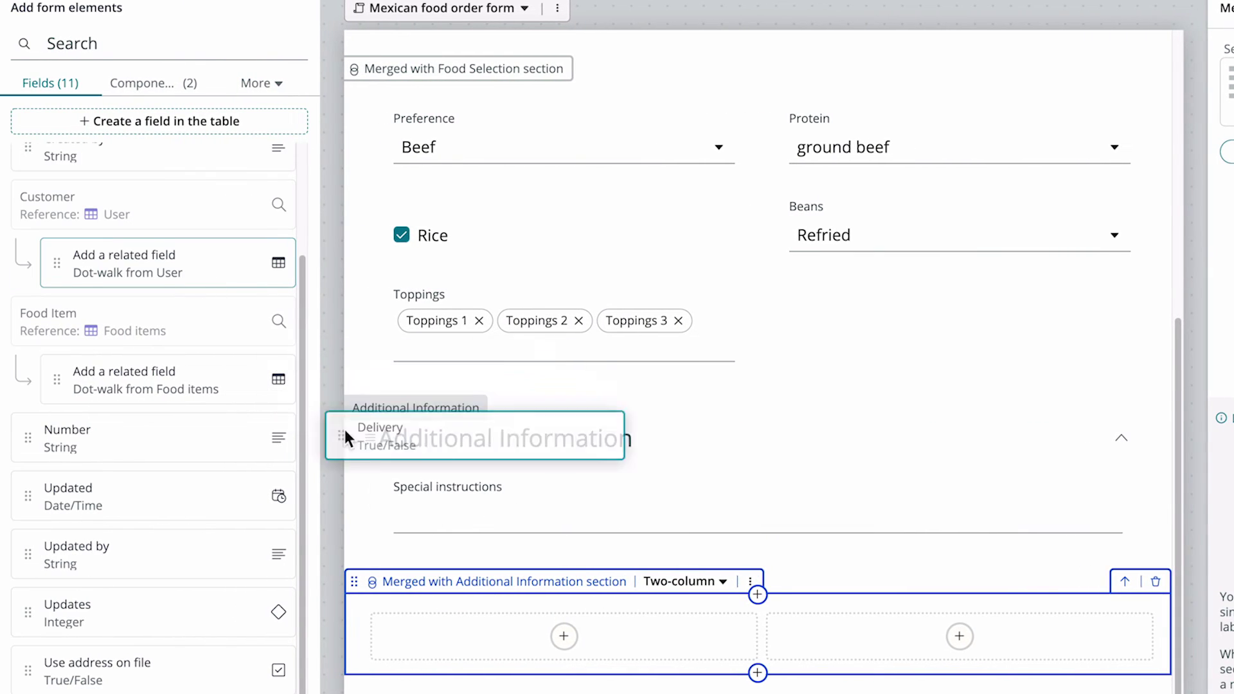
drag(345, 437, 414, 628)
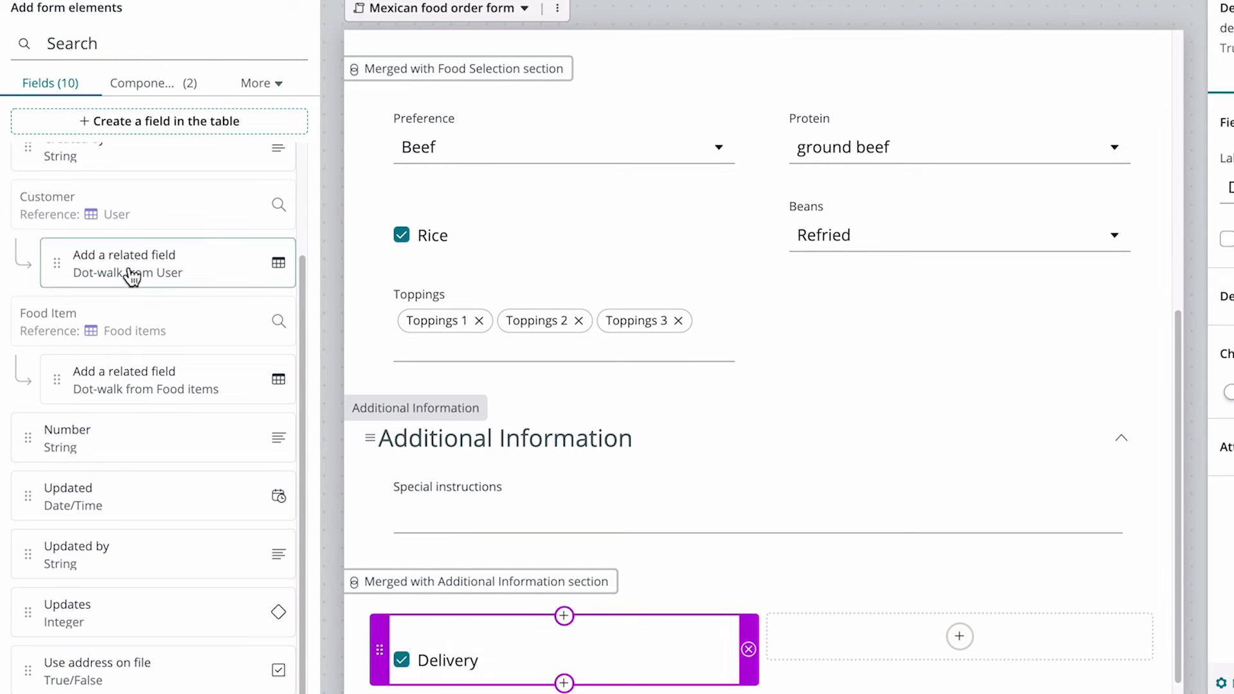
drag(126, 263, 644, 606)
text(street)
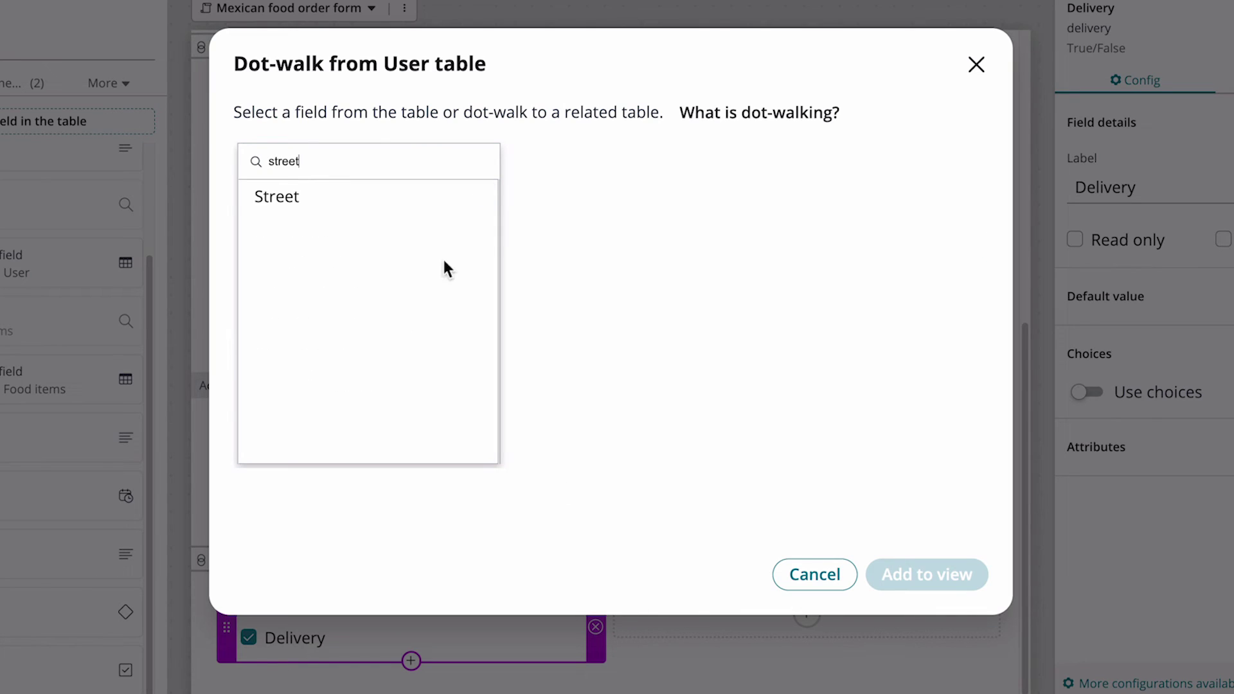
click(403, 194)
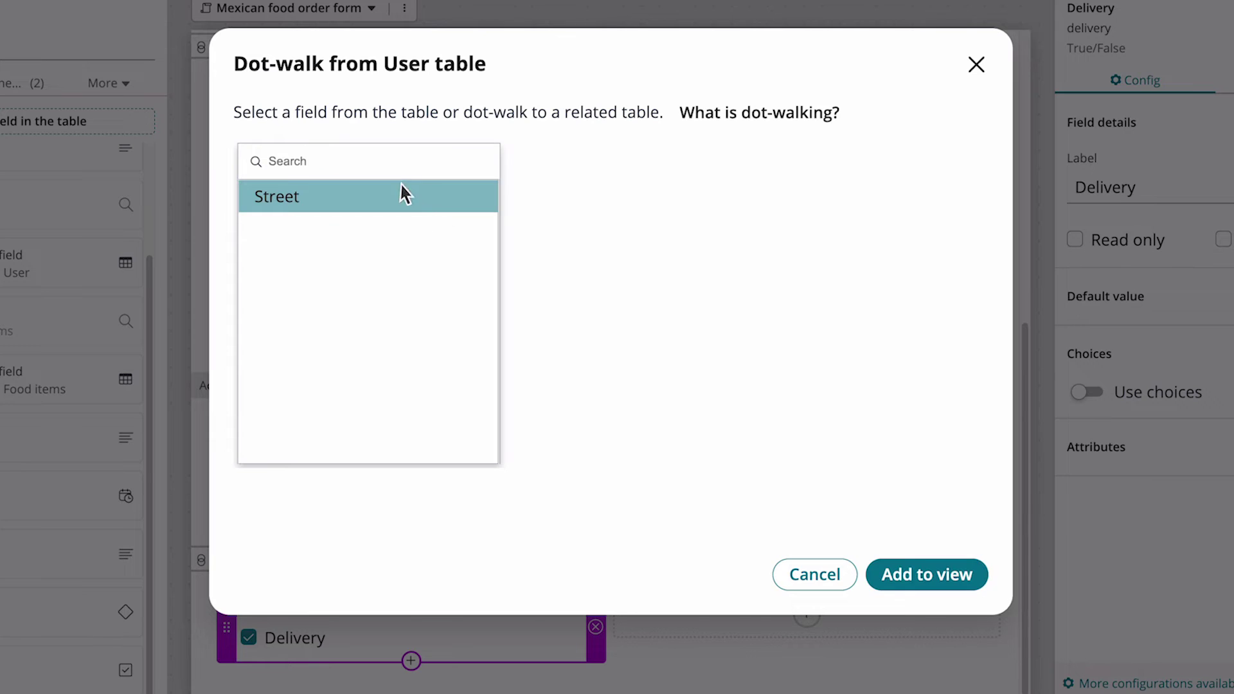
click(919, 574)
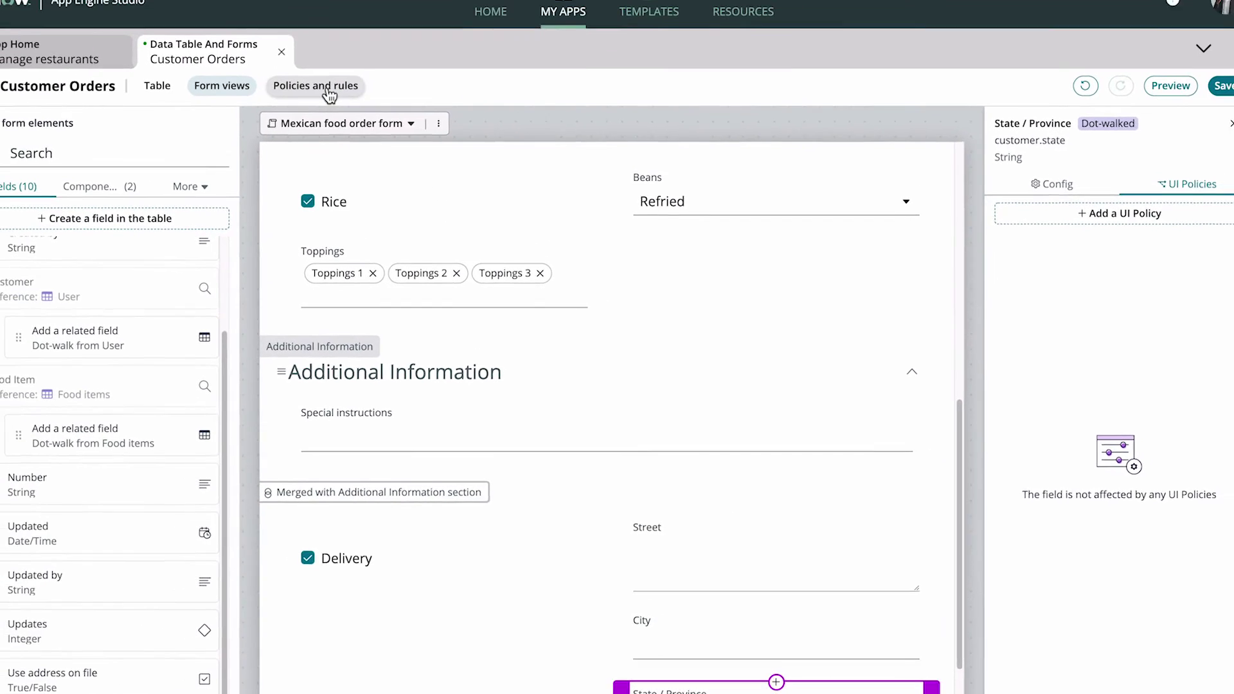
Start a new UI policy described 'Hide street…' for when Delivery is false.
click(340, 110)
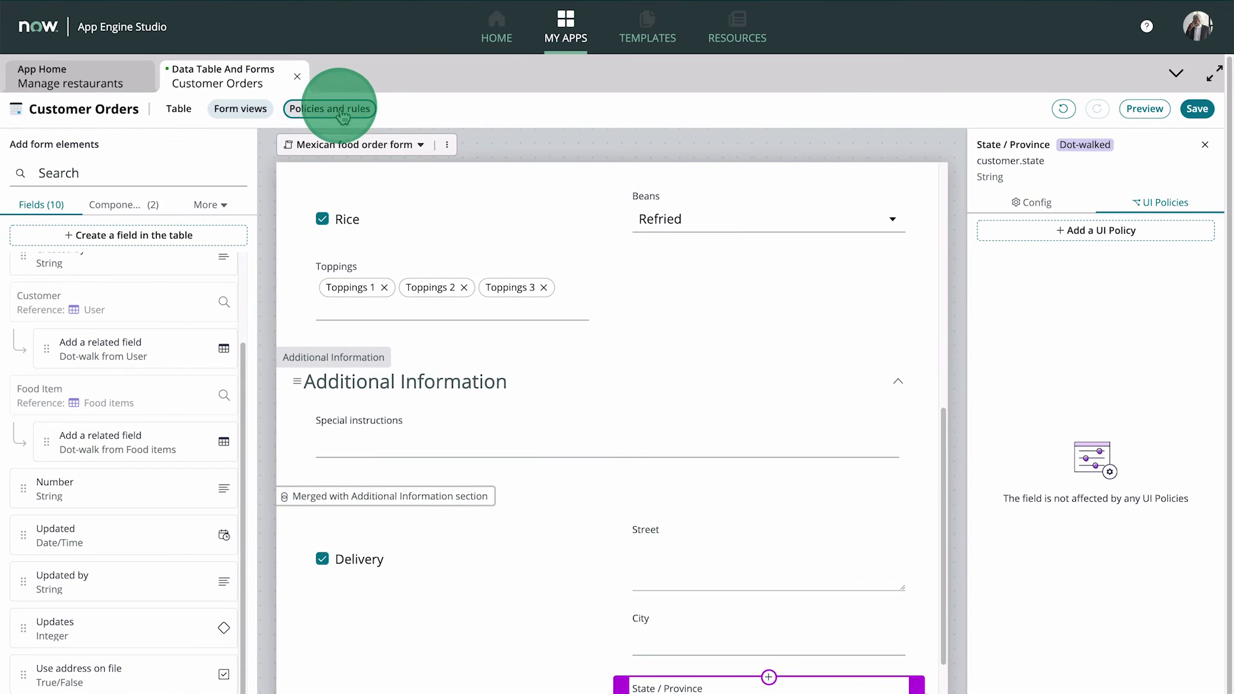
click(399, 158)
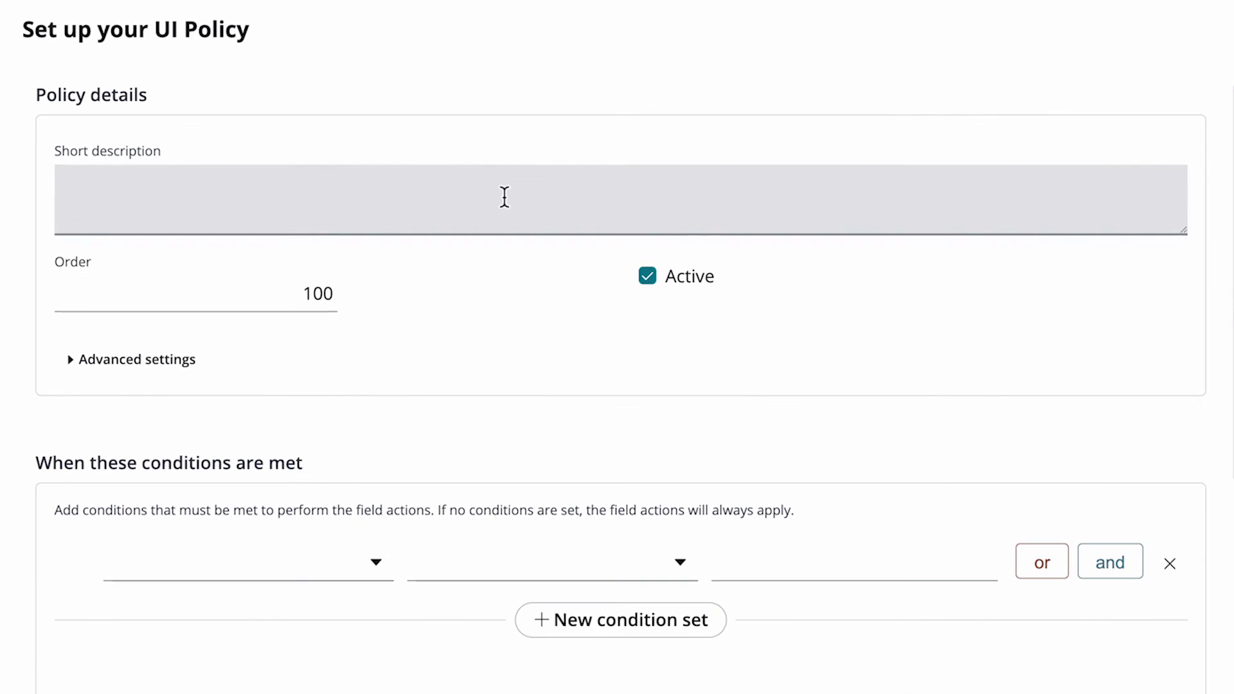
click(368, 238)
text(Hide street, city, and state when not delivery)
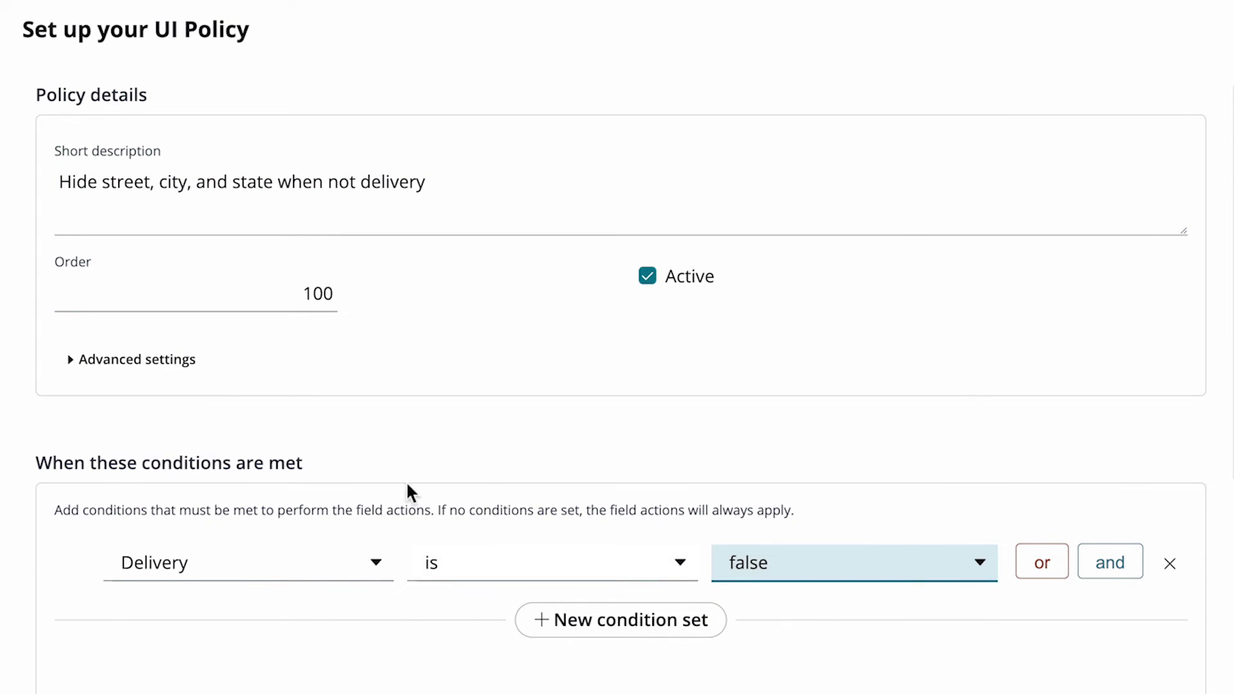
click(189, 363)
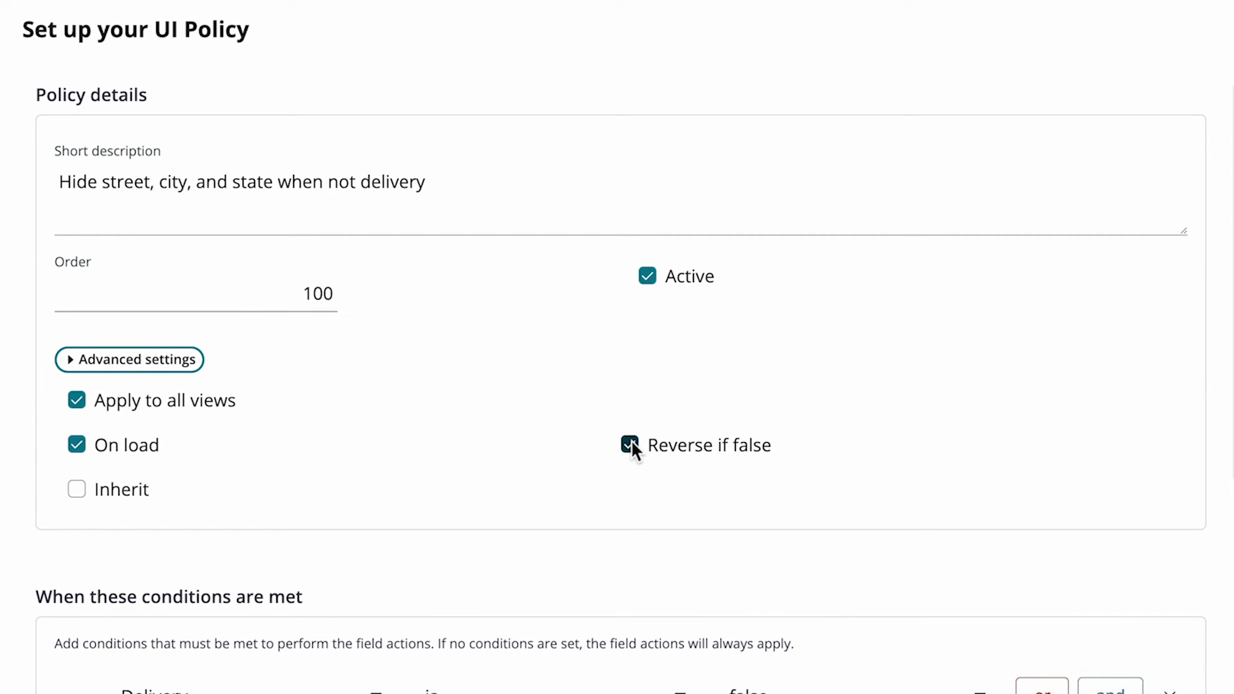
scroll(630, 446, down, 10)
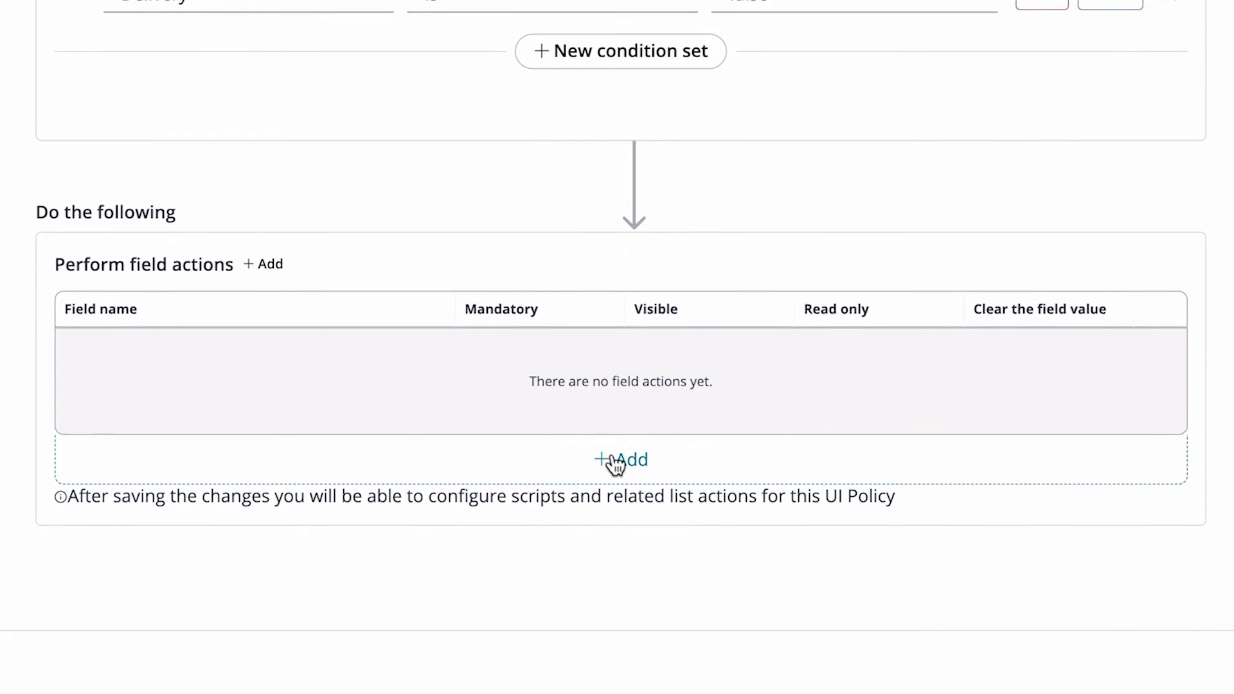
Make the customer's Street hidden by the policy and create the UI policy.
click(615, 428)
click(350, 378)
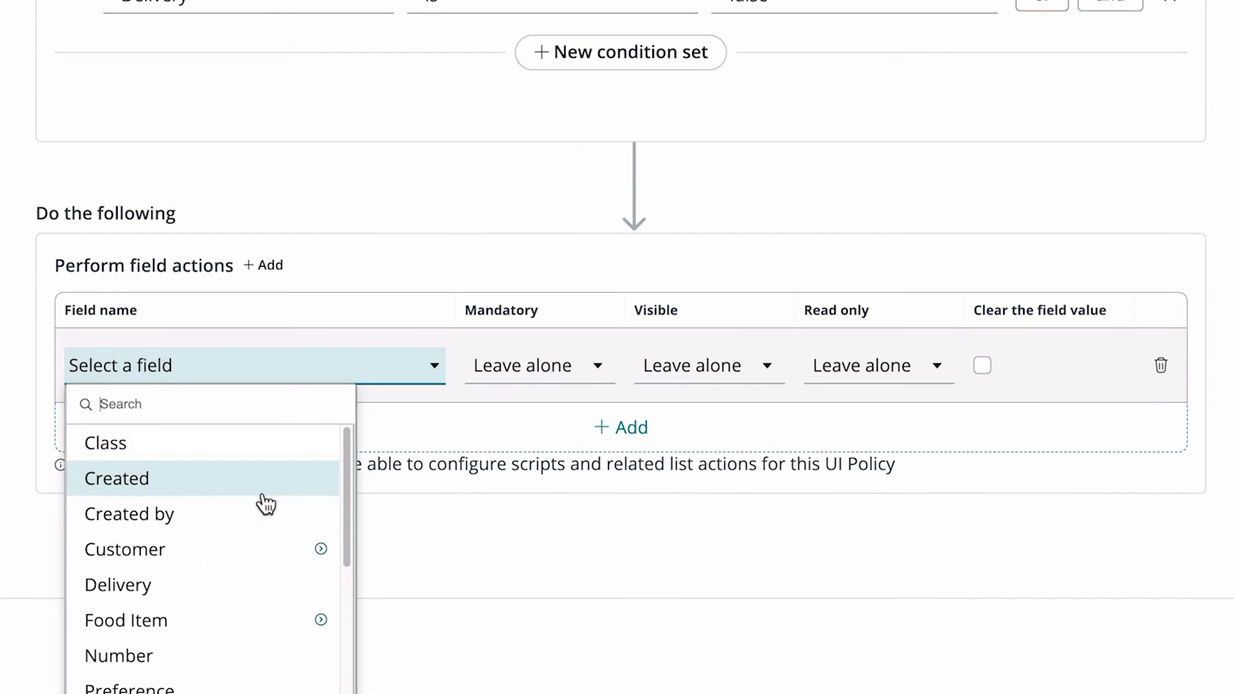
click(320, 549)
scroll(437, 547, down, 15)
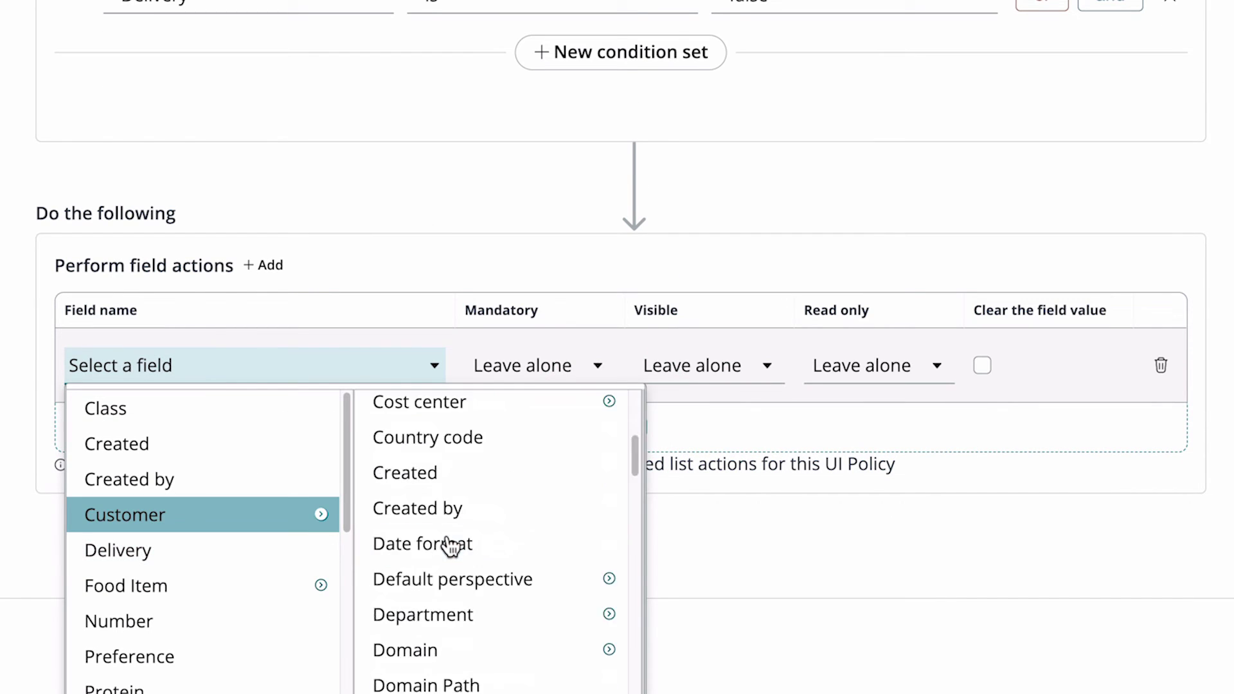
click(496, 601)
click(669, 363)
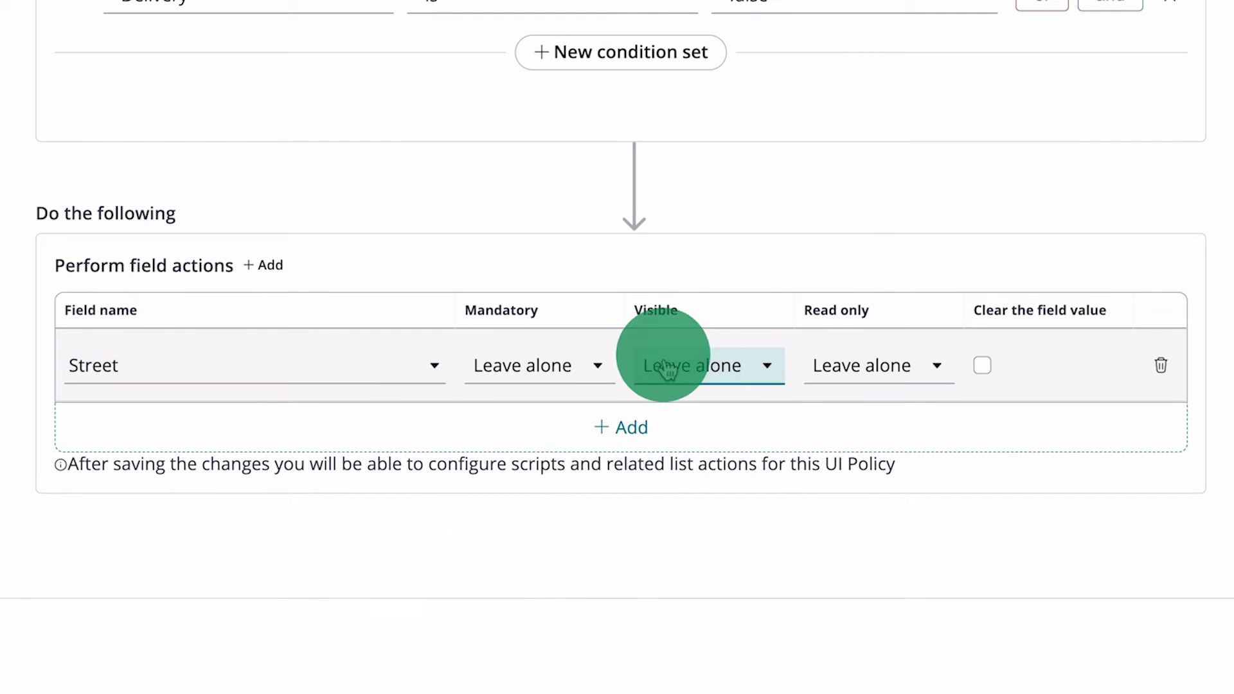
click(681, 469)
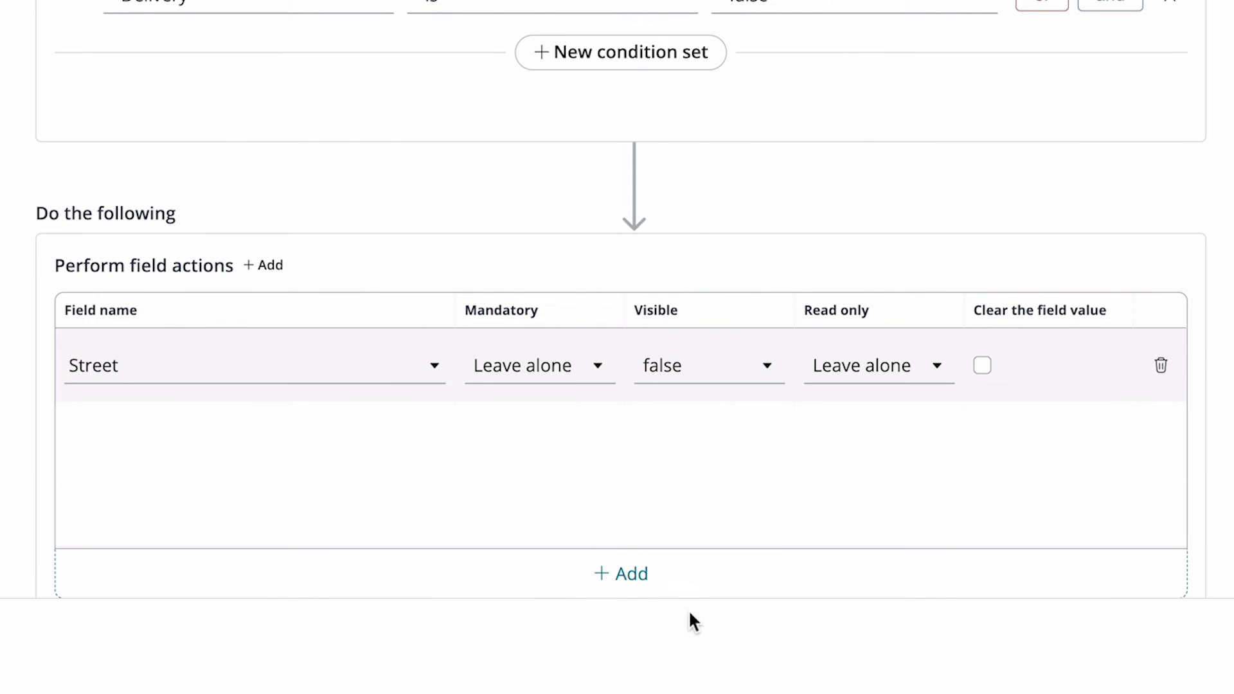
click(1148, 670)
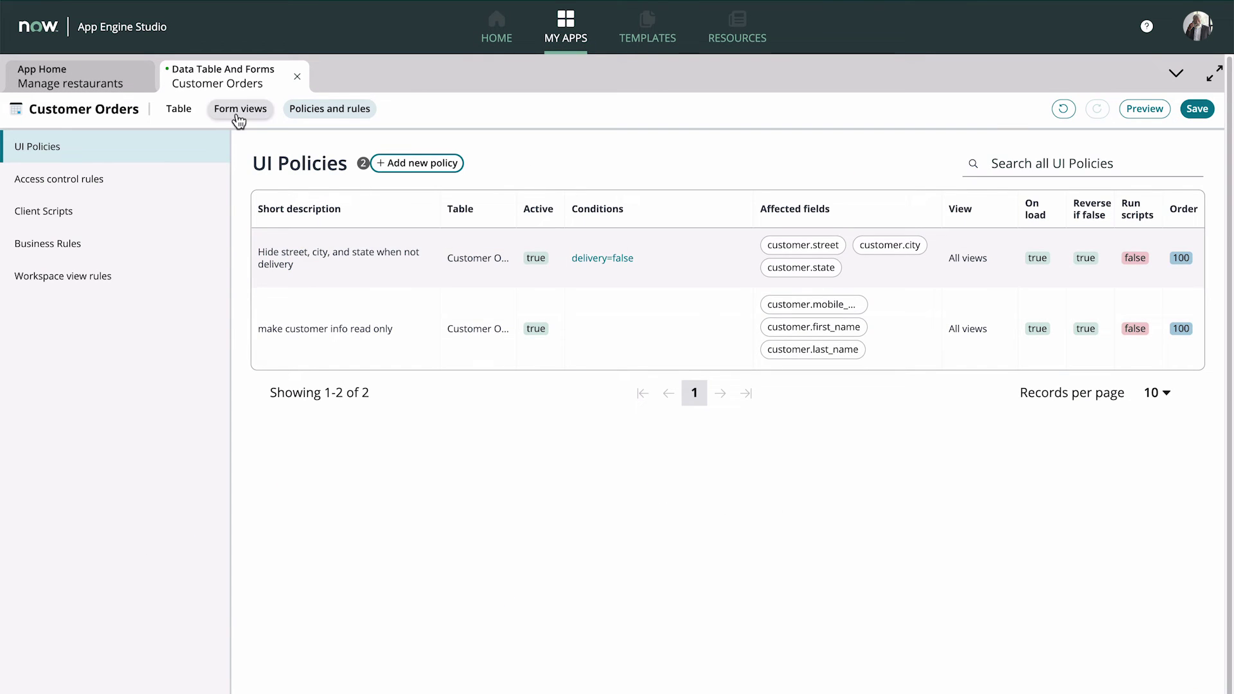
click(238, 117)
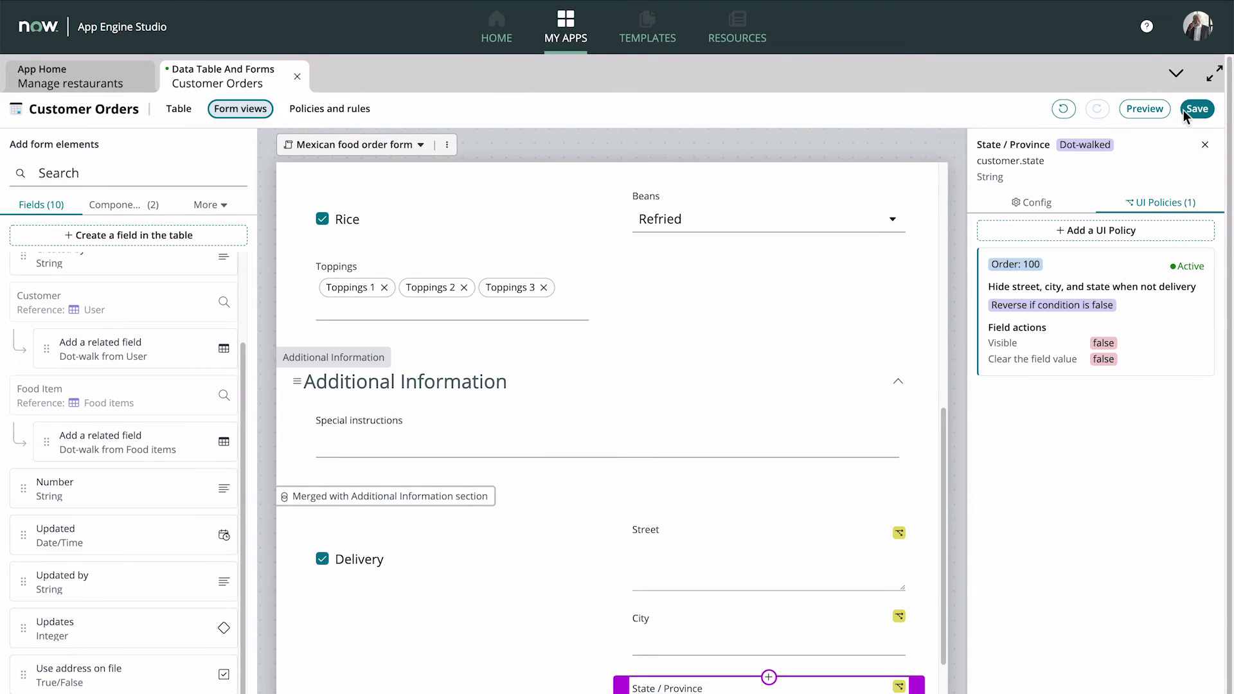
Save, preview the form and tick Delivery to confirm street, city and state appear.
click(1195, 110)
click(1142, 111)
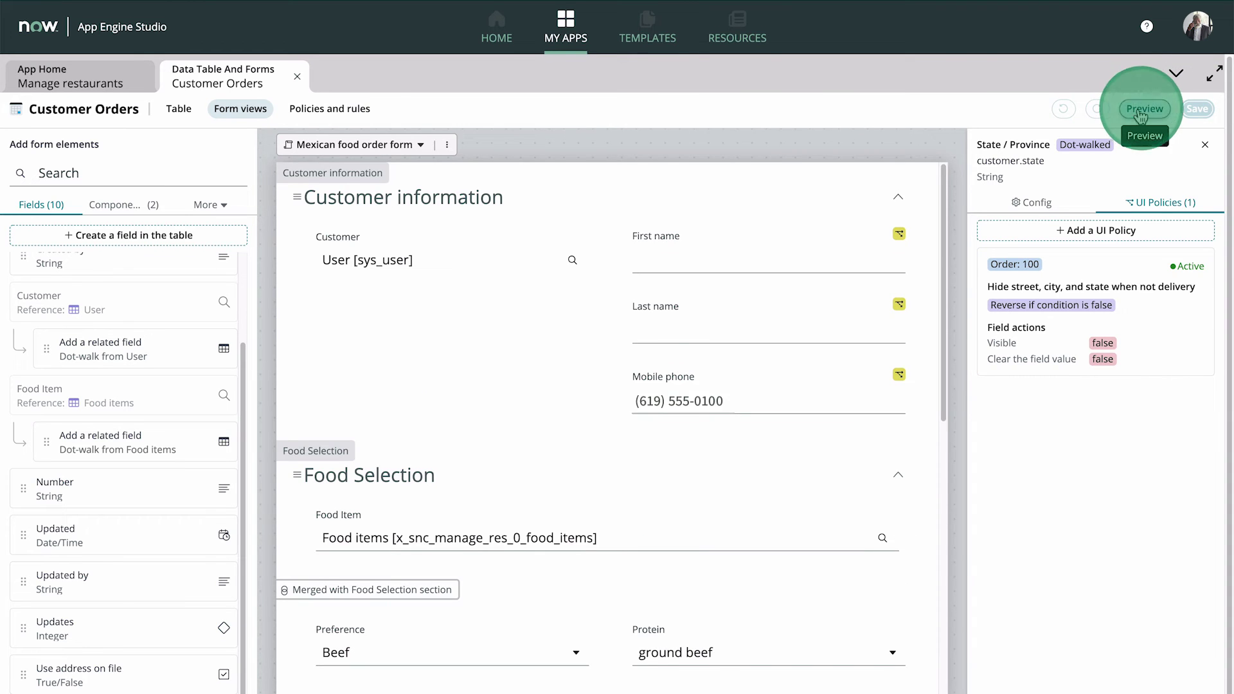
scroll(1177, 154, down, 2)
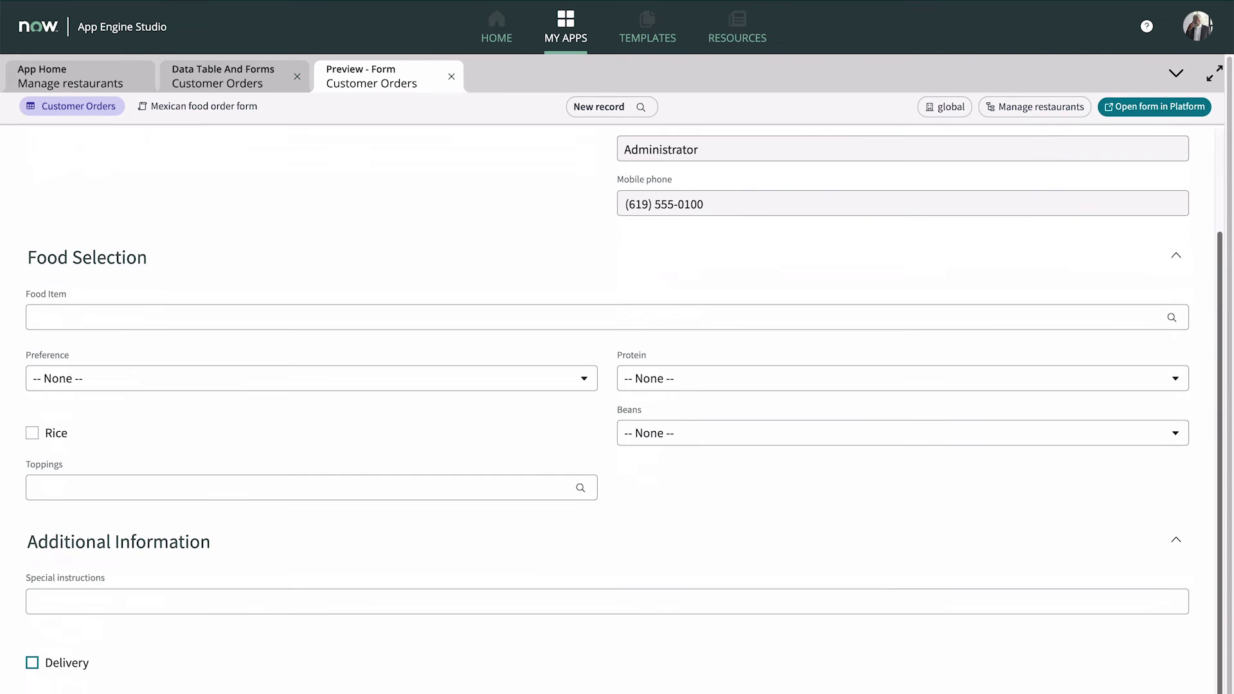
click(32, 663)
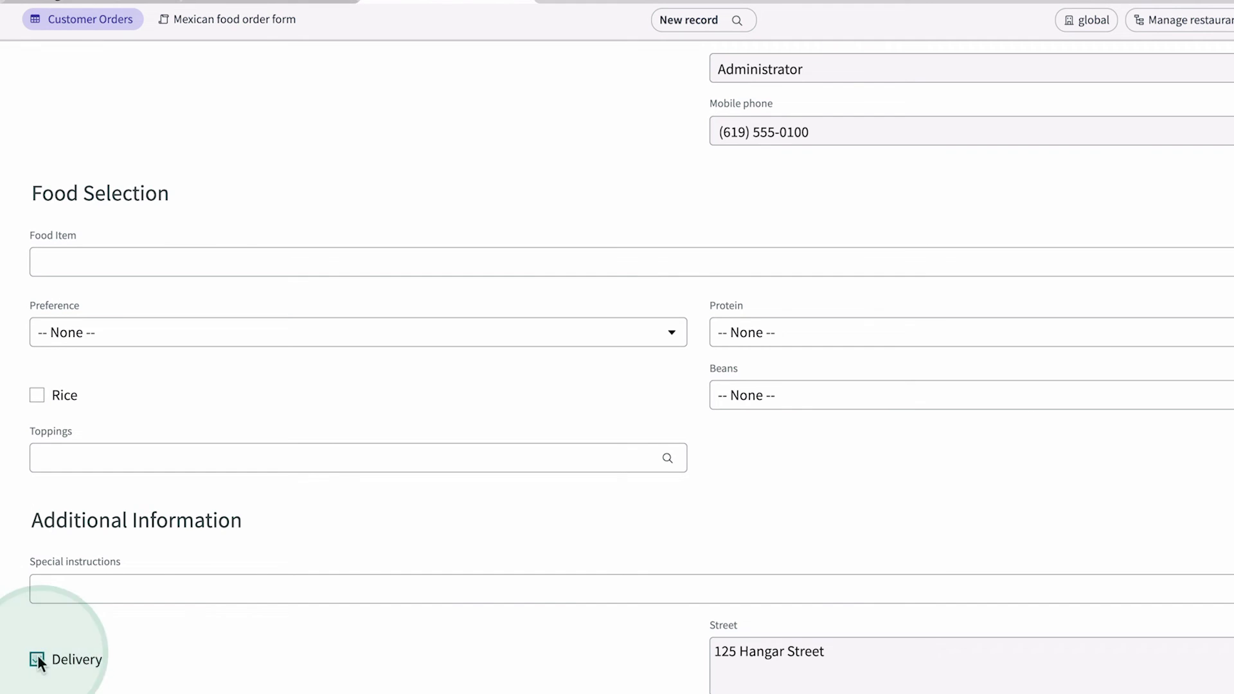
scroll(91, 634, down, 2)
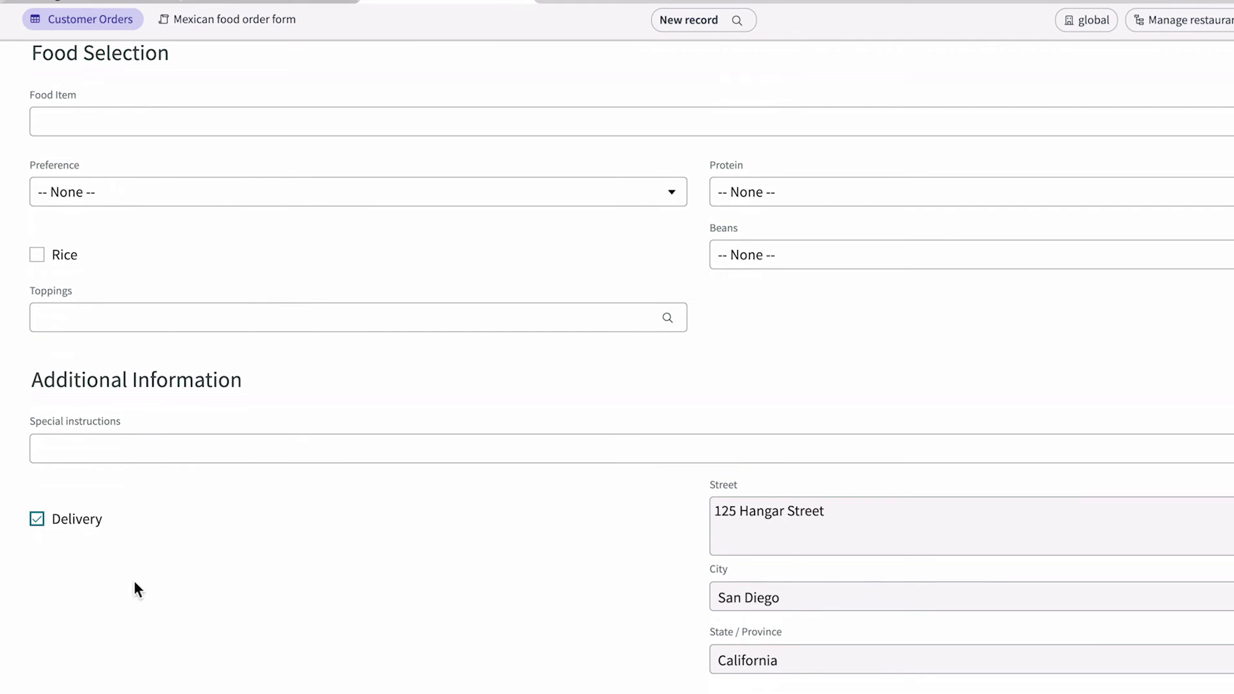
click(452, 77)
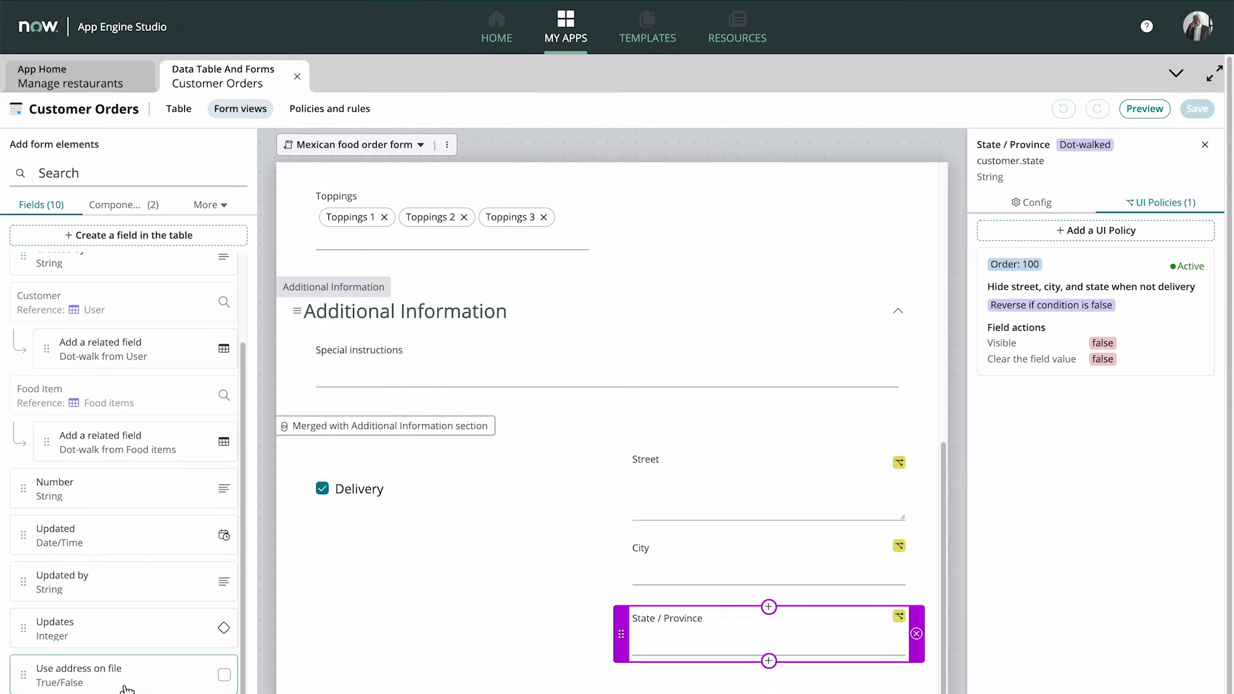
Place Use address on file below Delivery and draft a 'Hide use address when delivery is false' policy on Delivery = false.
drag(126, 689, 339, 515)
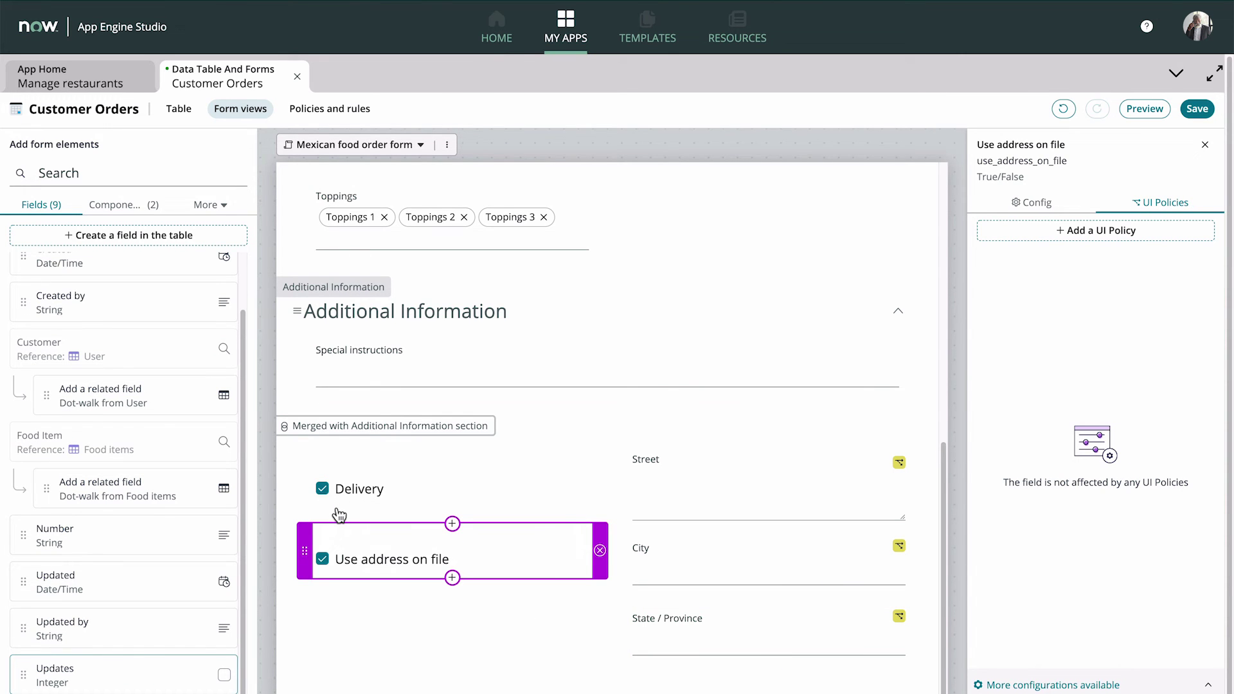
click(1022, 232)
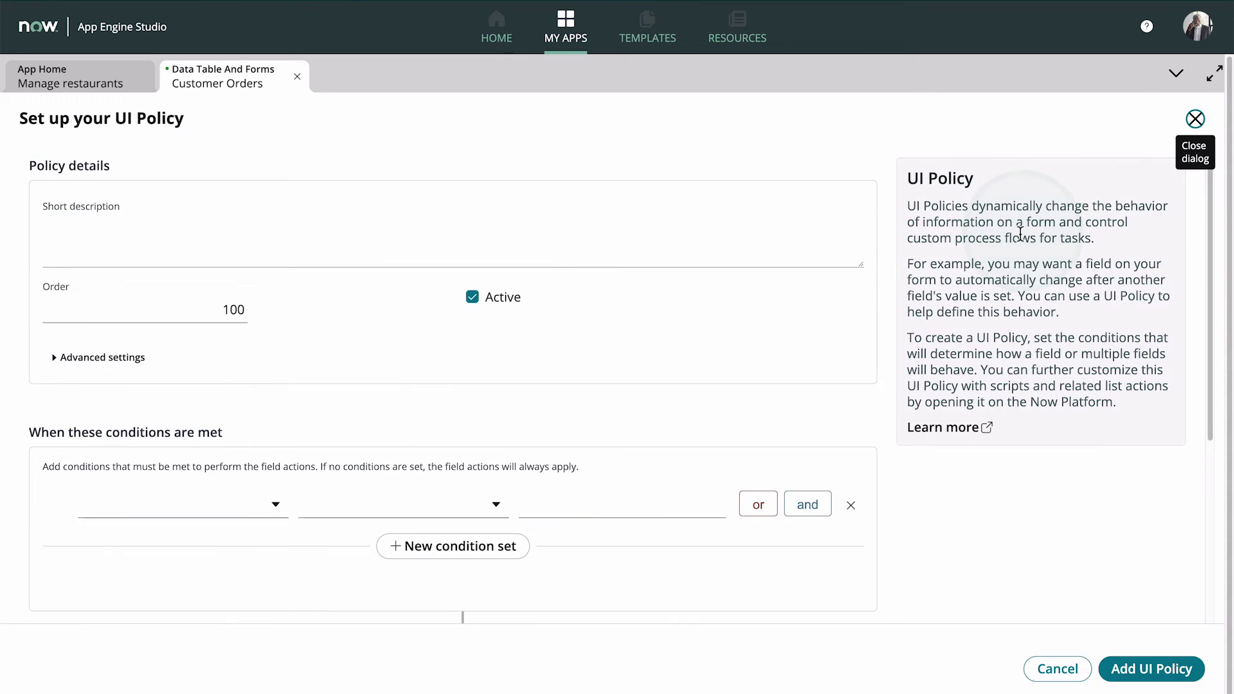
click(685, 257)
text(Hide use address when delivery is false)
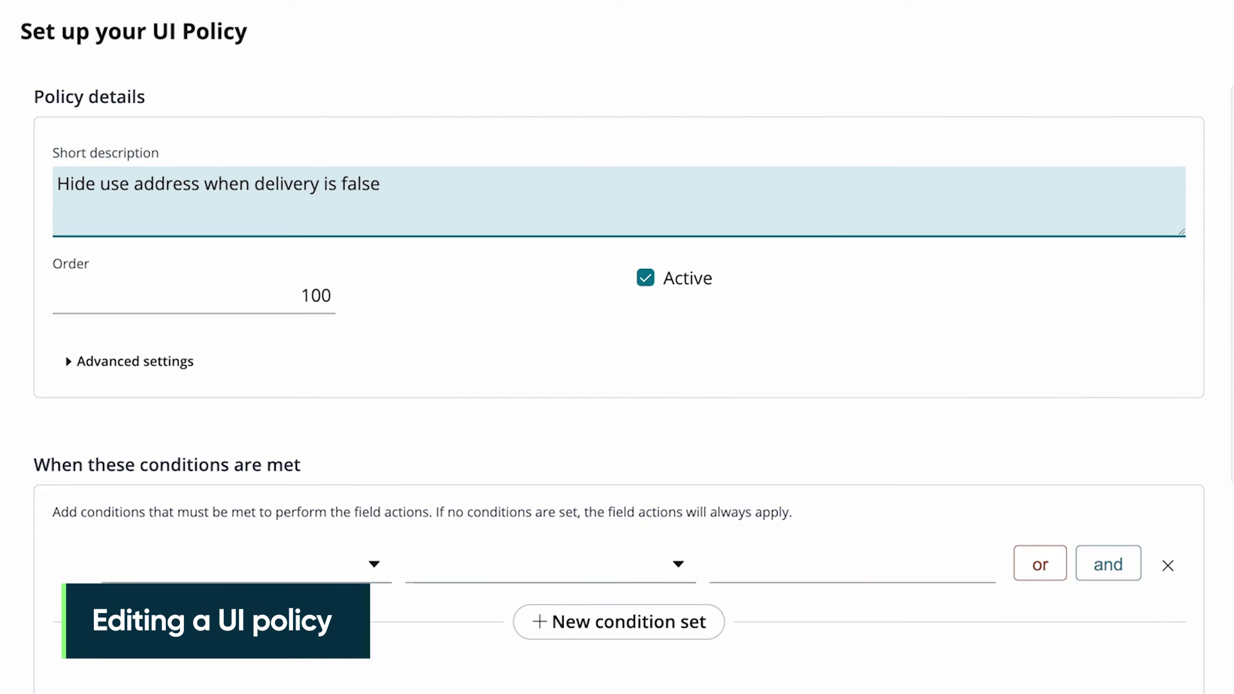
click(353, 565)
click(302, 306)
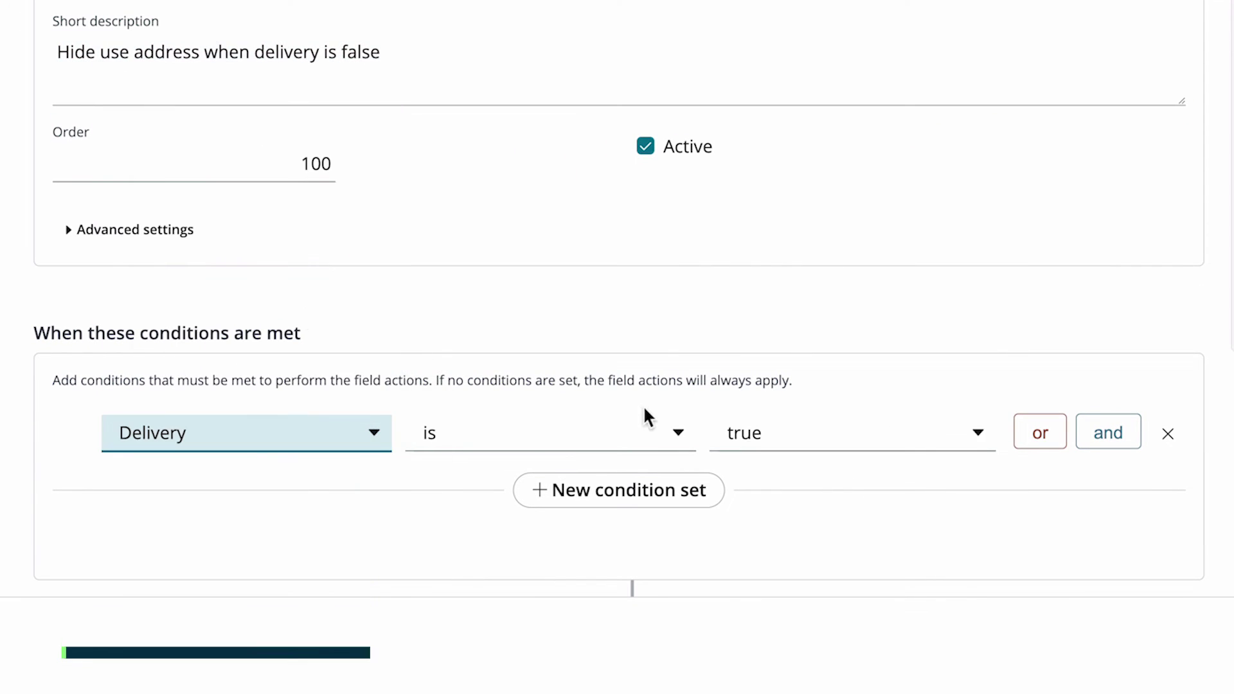
click(807, 454)
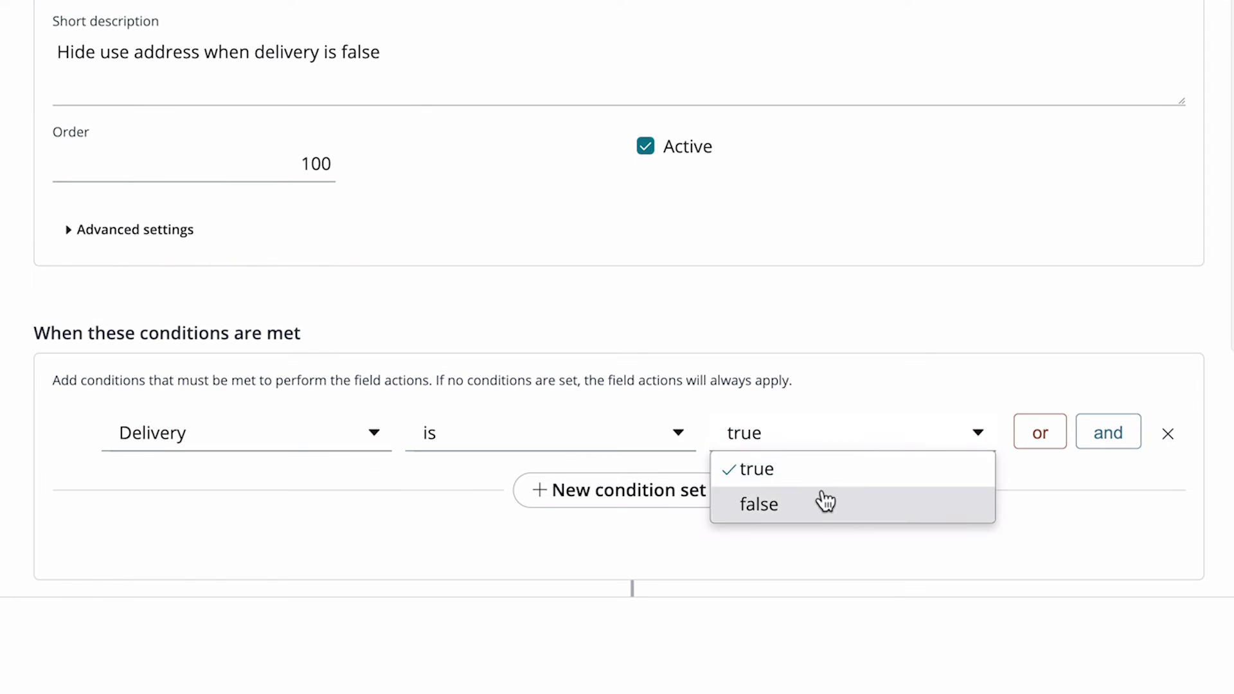
click(823, 501)
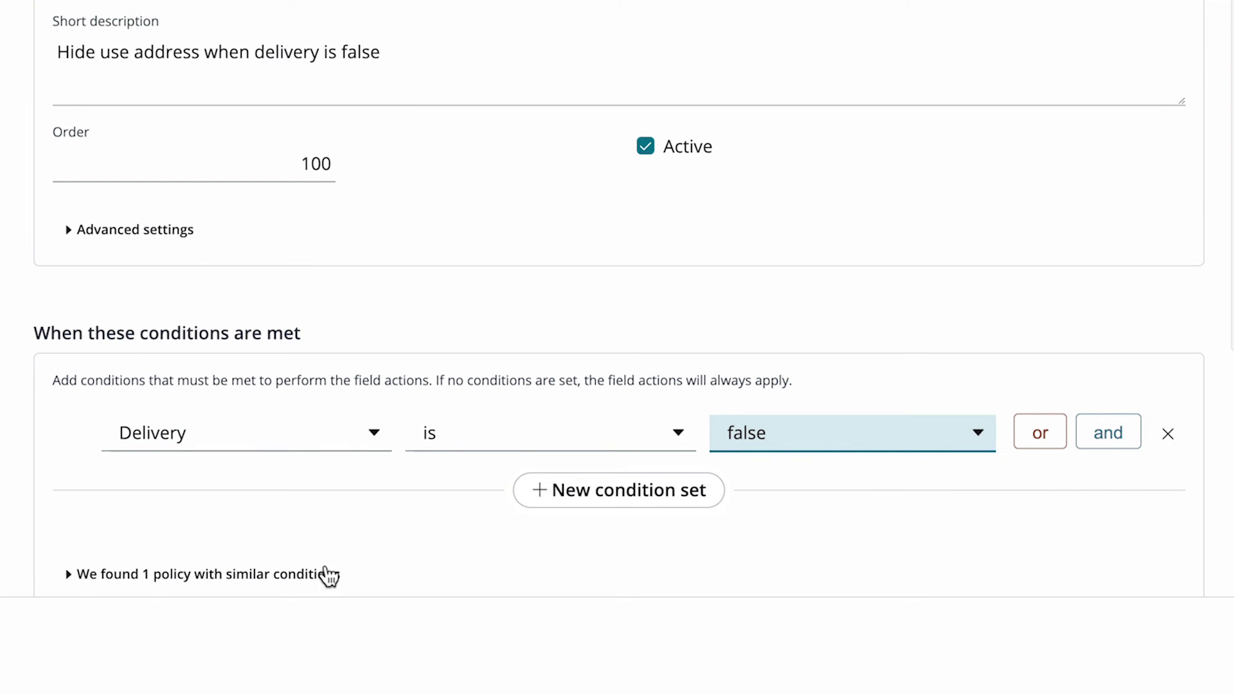
Switch to editing the existing street, city and state policy with the same Delivery condition.
click(311, 582)
scroll(310, 577, down, 6)
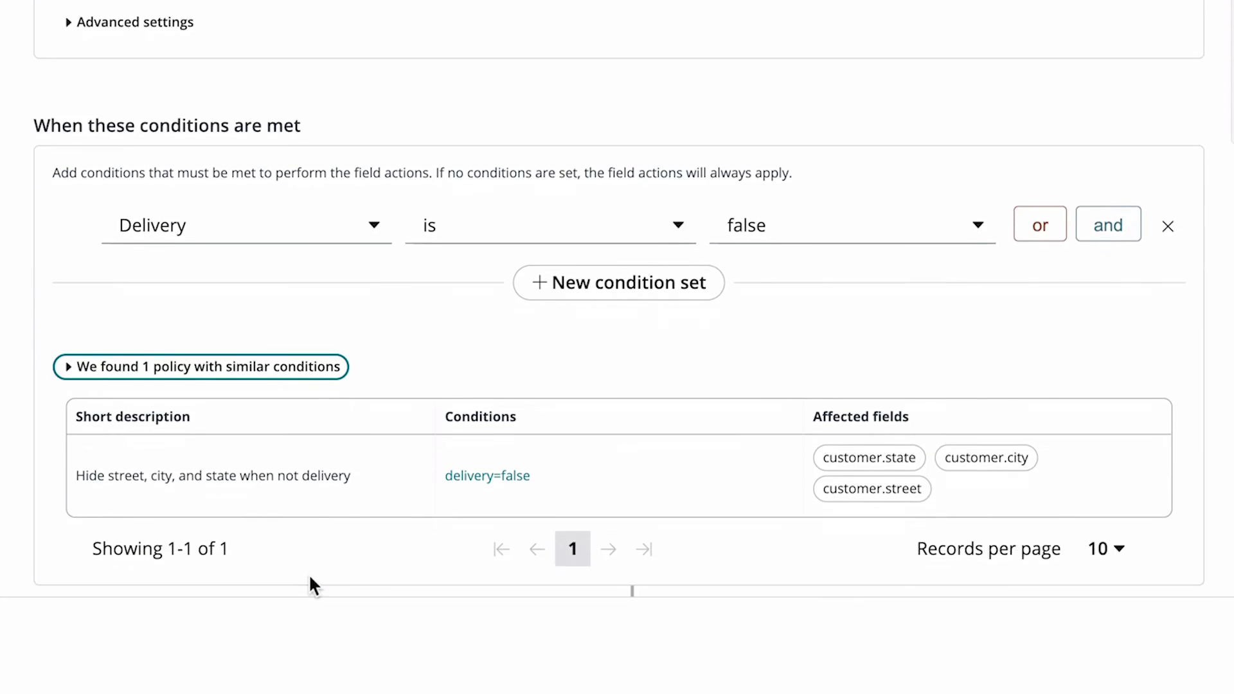
click(253, 308)
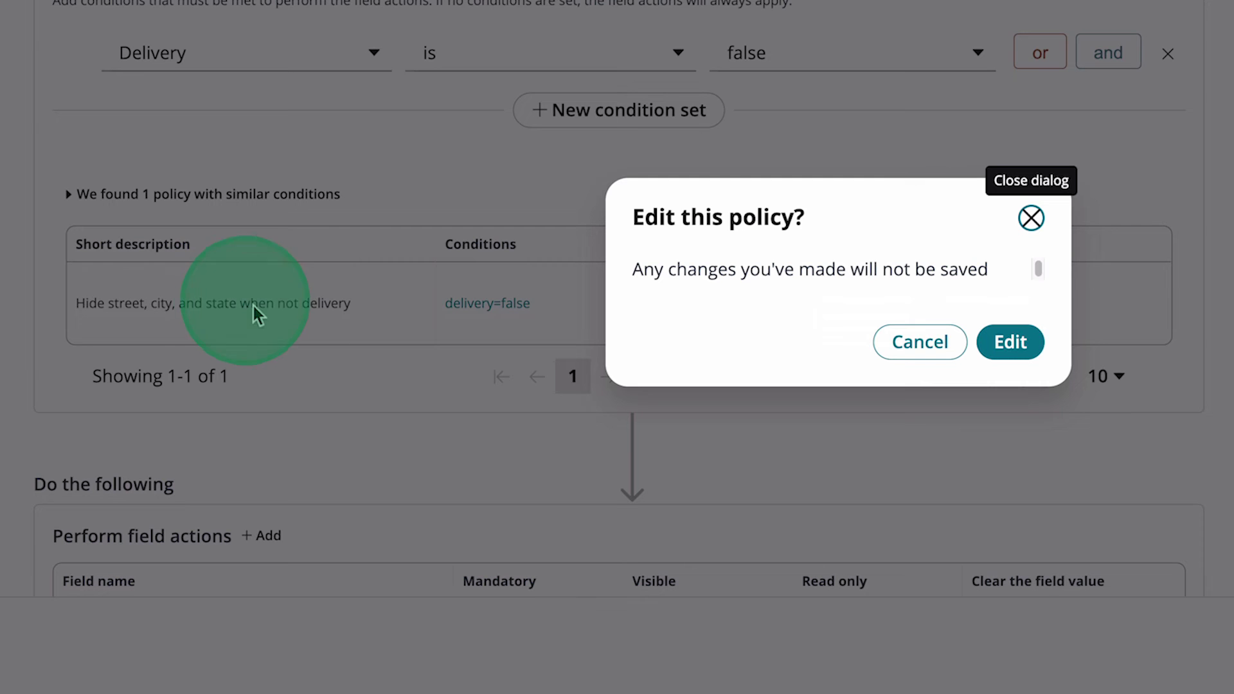
click(1004, 361)
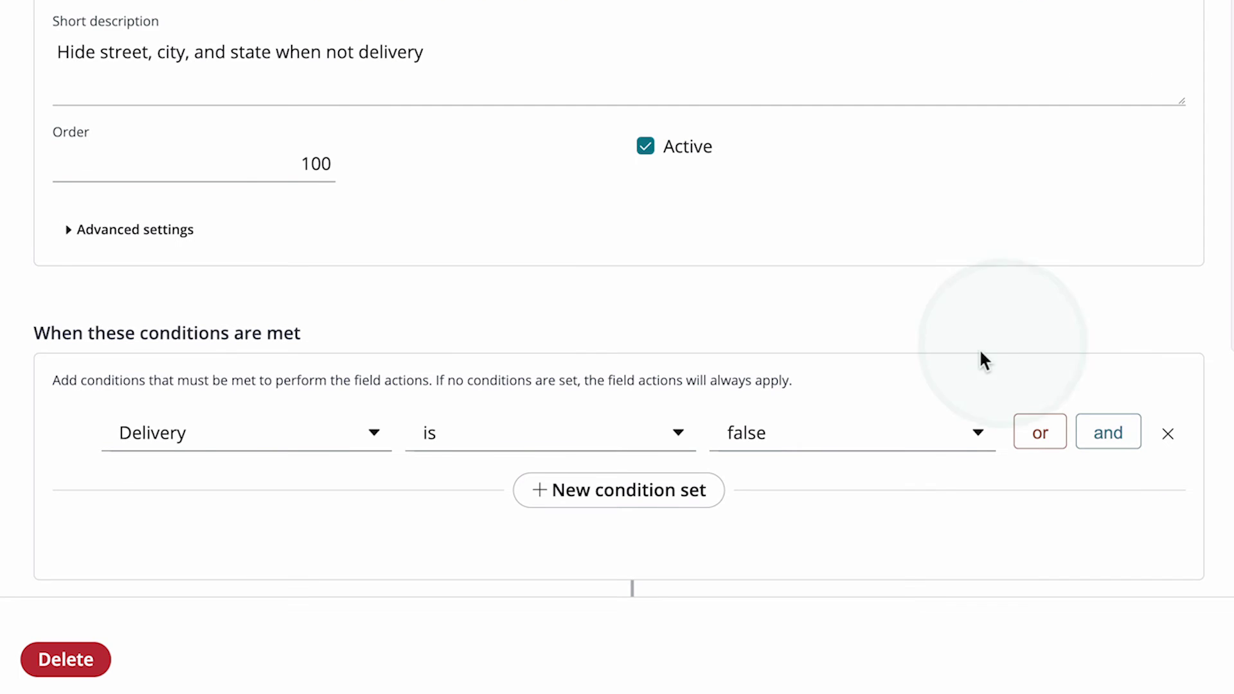
Add a Use address on file field action with Visible false and update the policy.
scroll(979, 357, down, 7)
scroll(975, 353, down, 2)
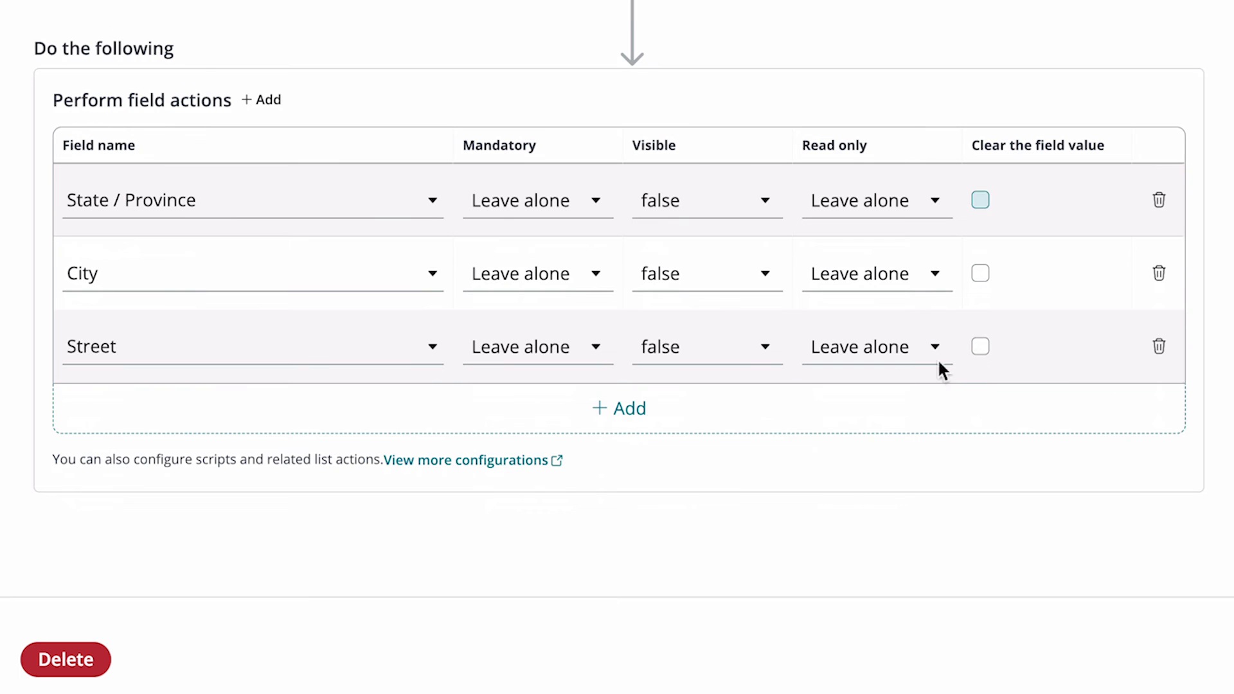
click(621, 410)
click(431, 426)
text(use)
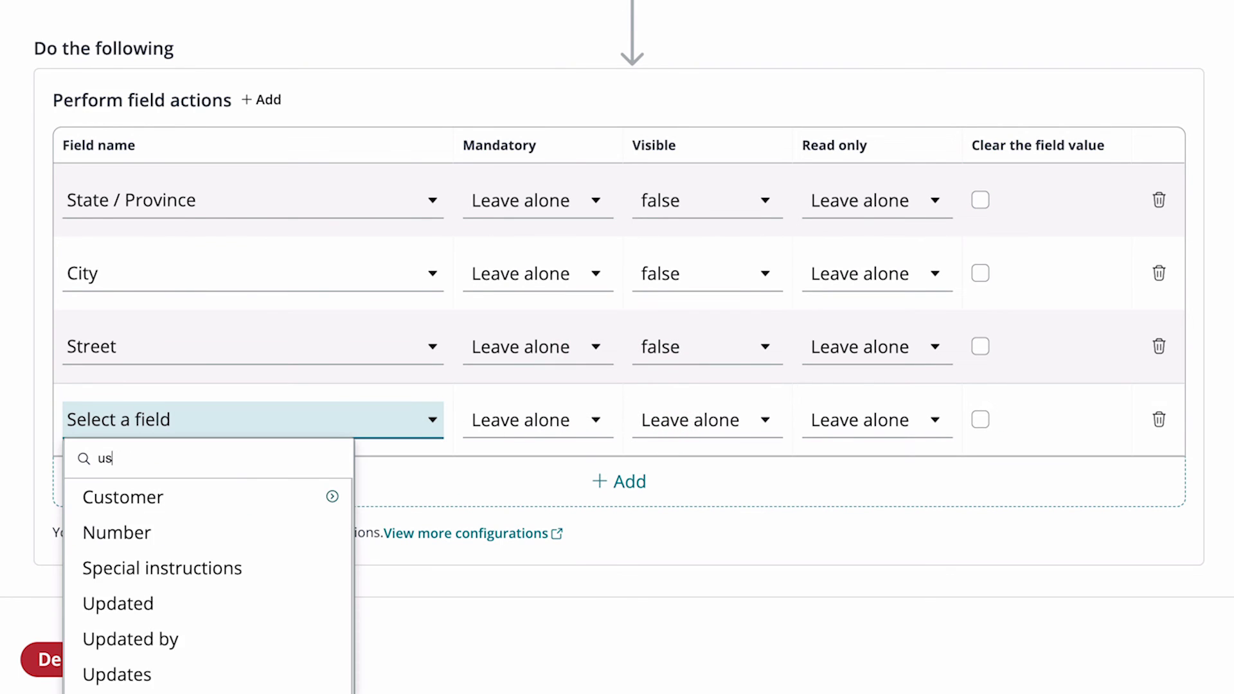
click(341, 498)
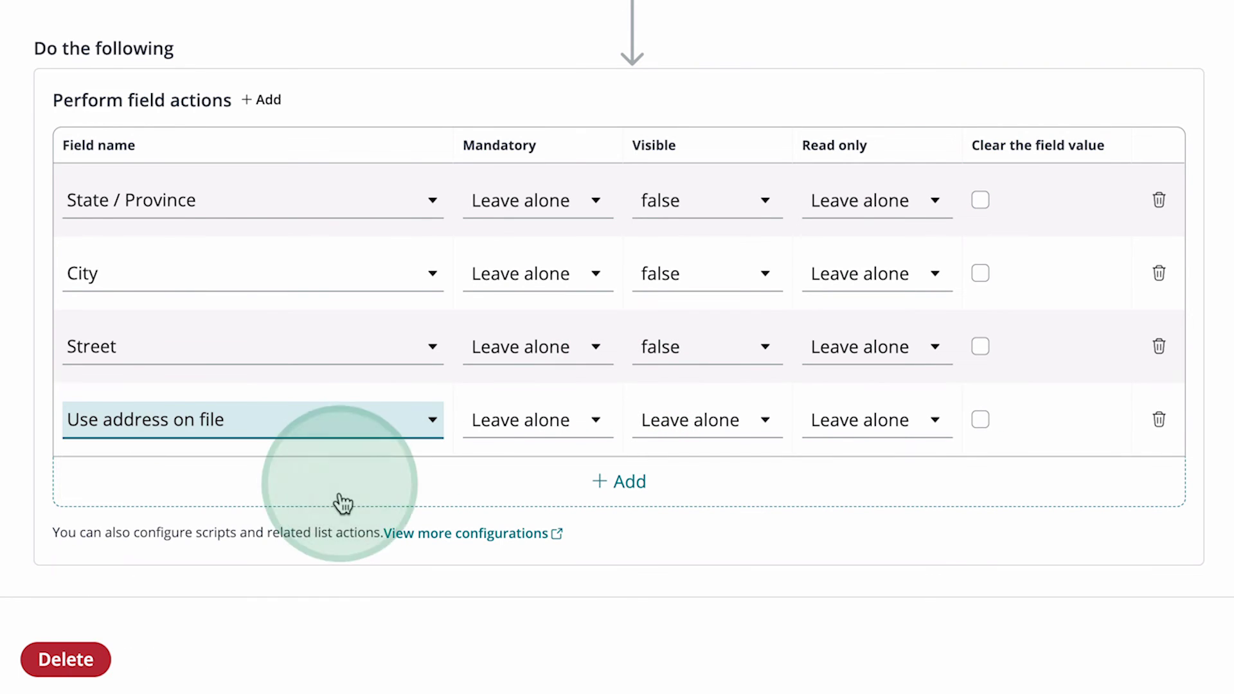
click(692, 427)
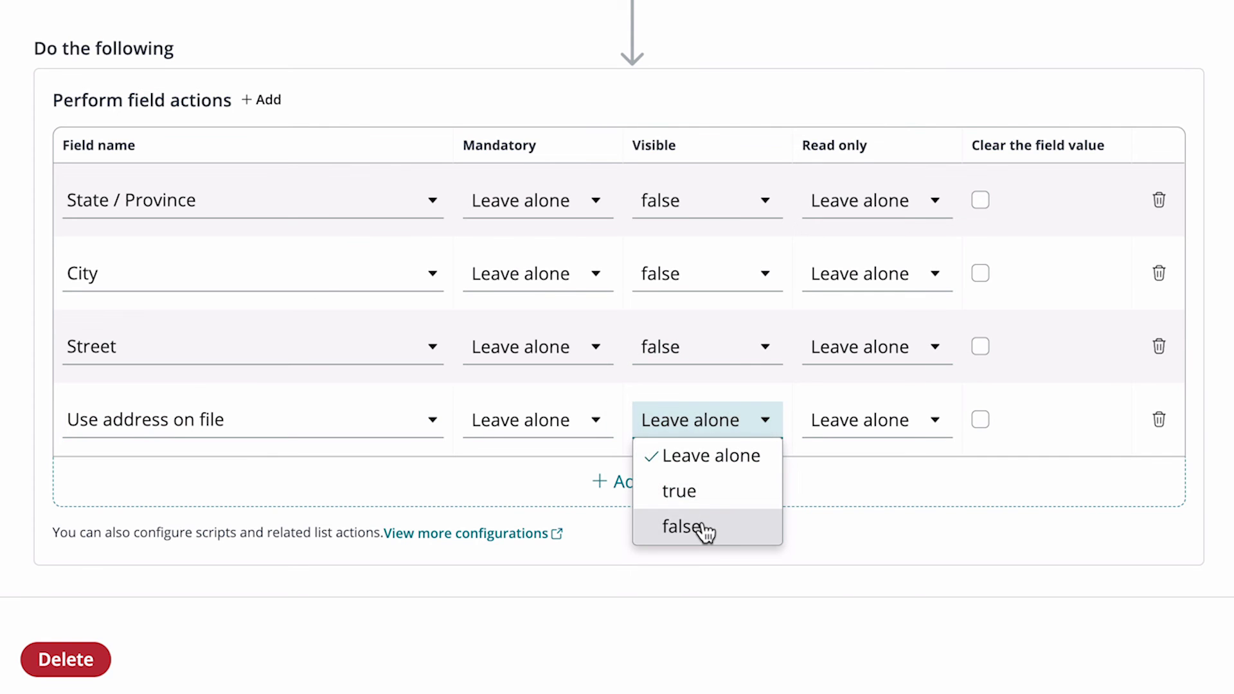
click(703, 528)
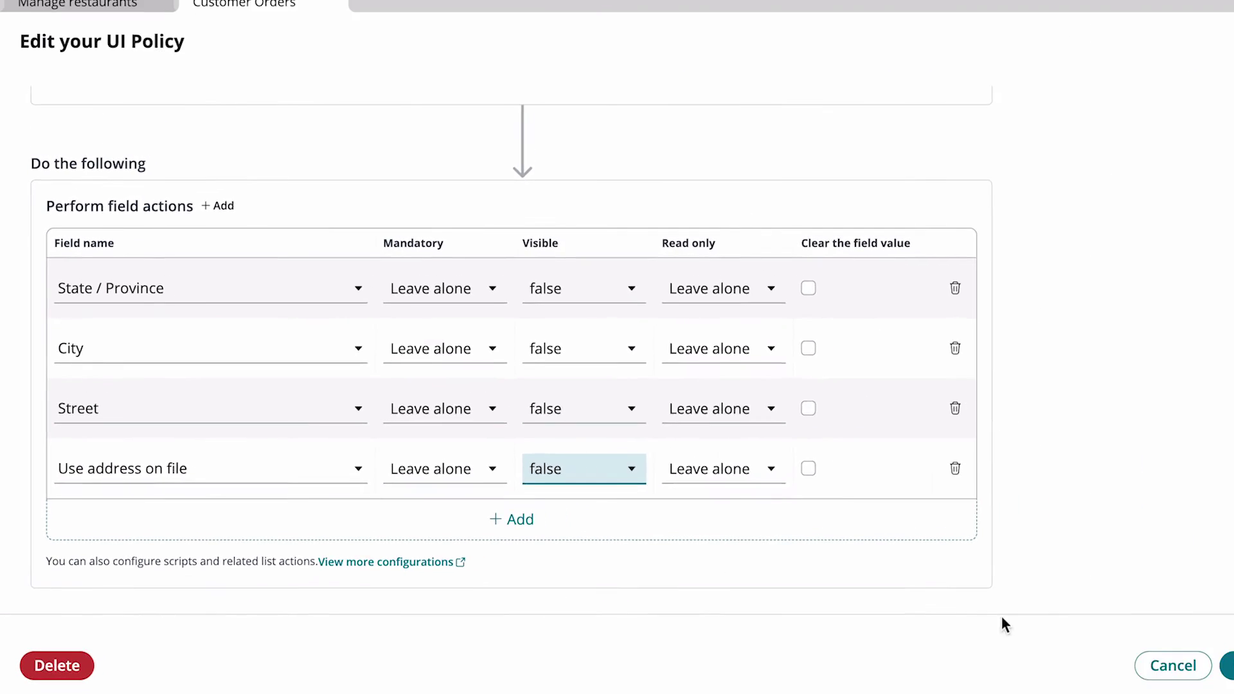
click(1229, 666)
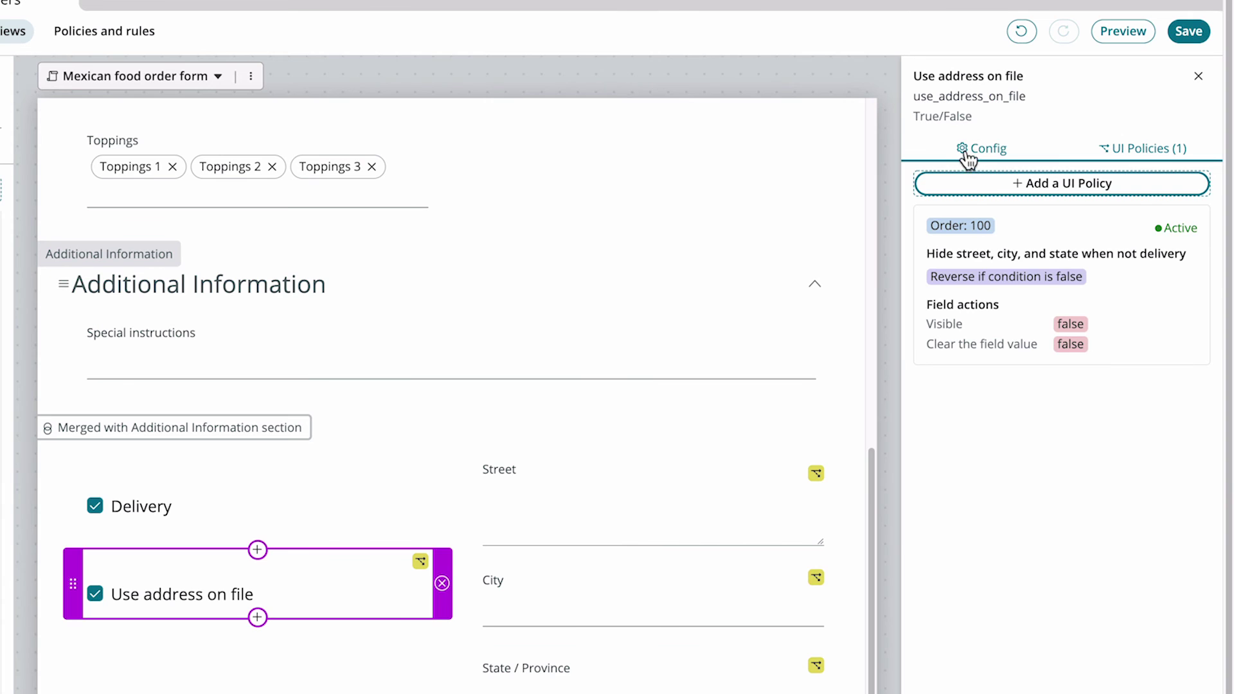
Set the Use address on file default value to true in its Config settings.
click(1008, 195)
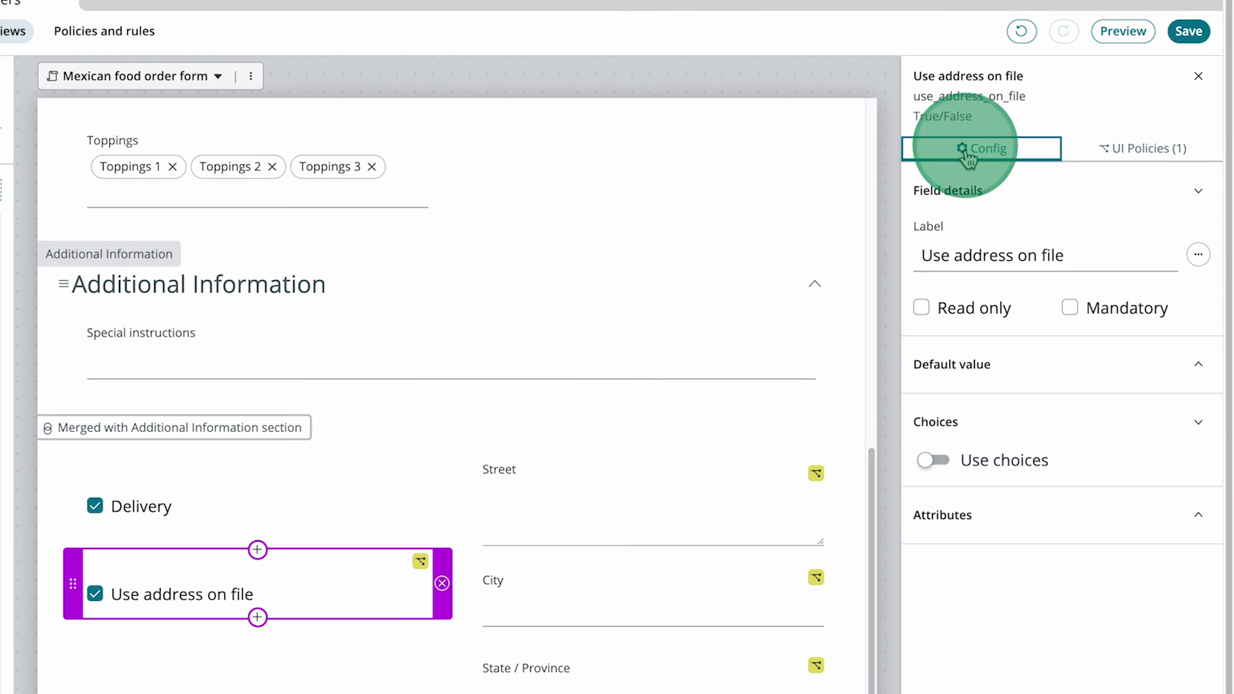
click(977, 366)
click(964, 476)
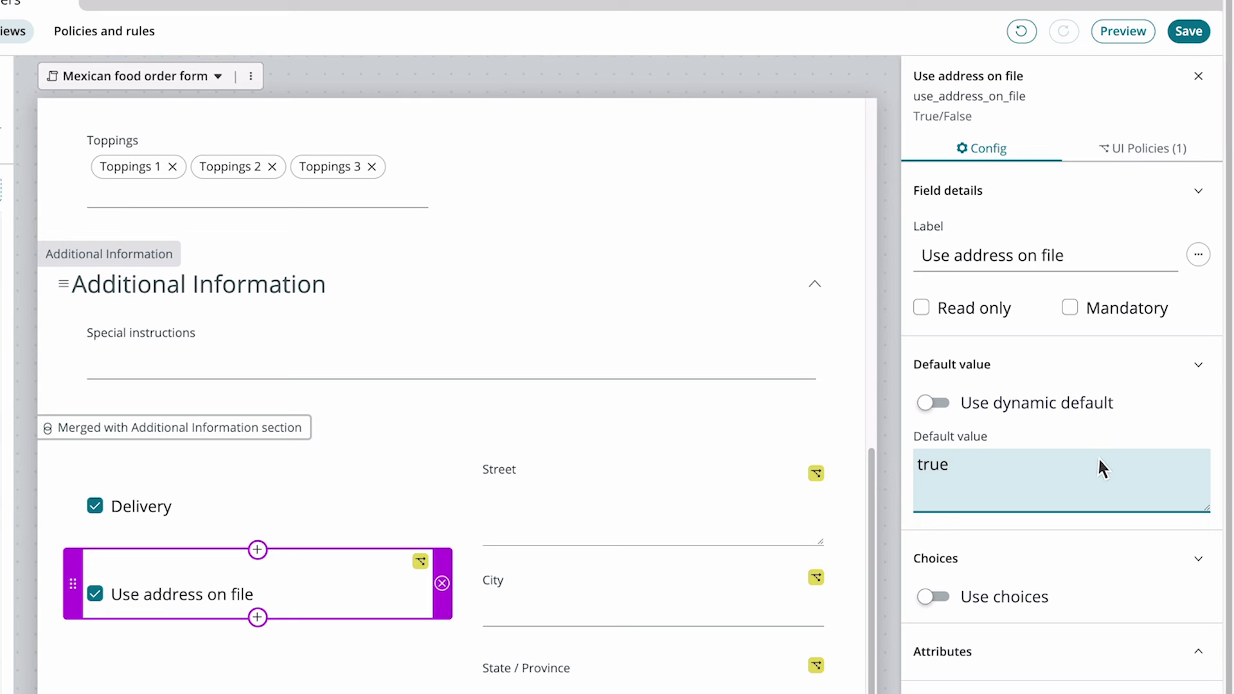
click(1167, 147)
Start a 'Make editable when Use address is false' policy conditioned on Use address on file.
click(1140, 191)
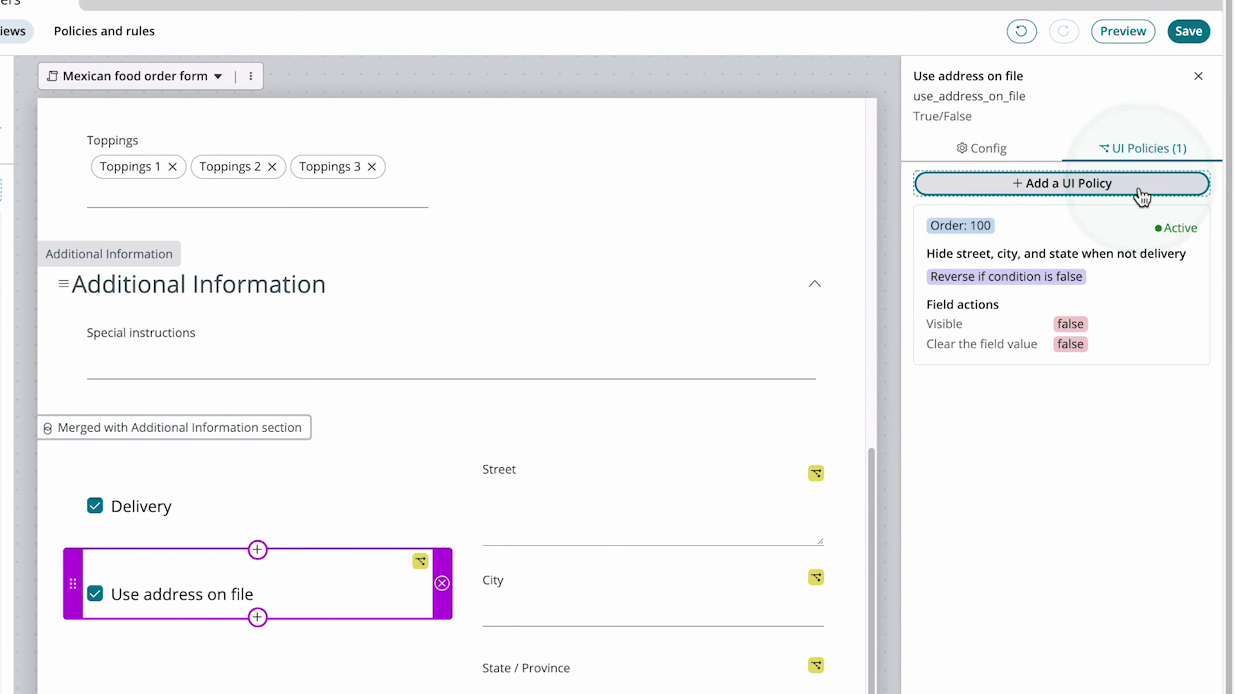
click(568, 168)
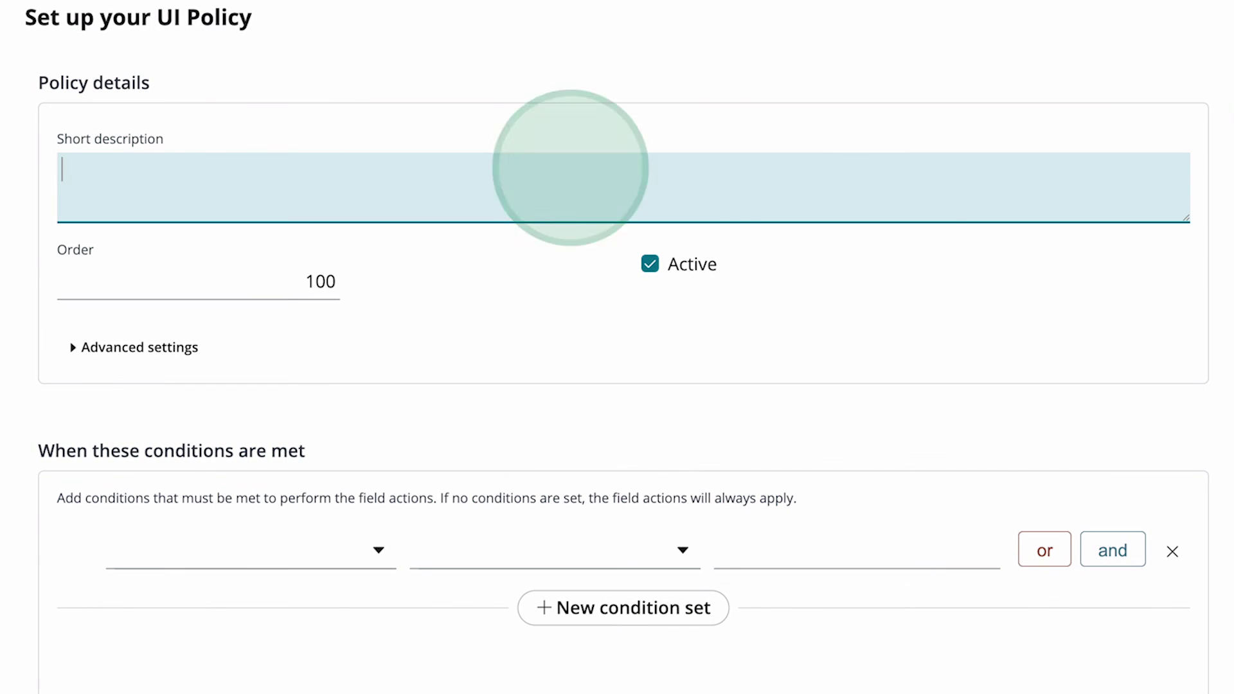
text(Make editable when Use address is false)
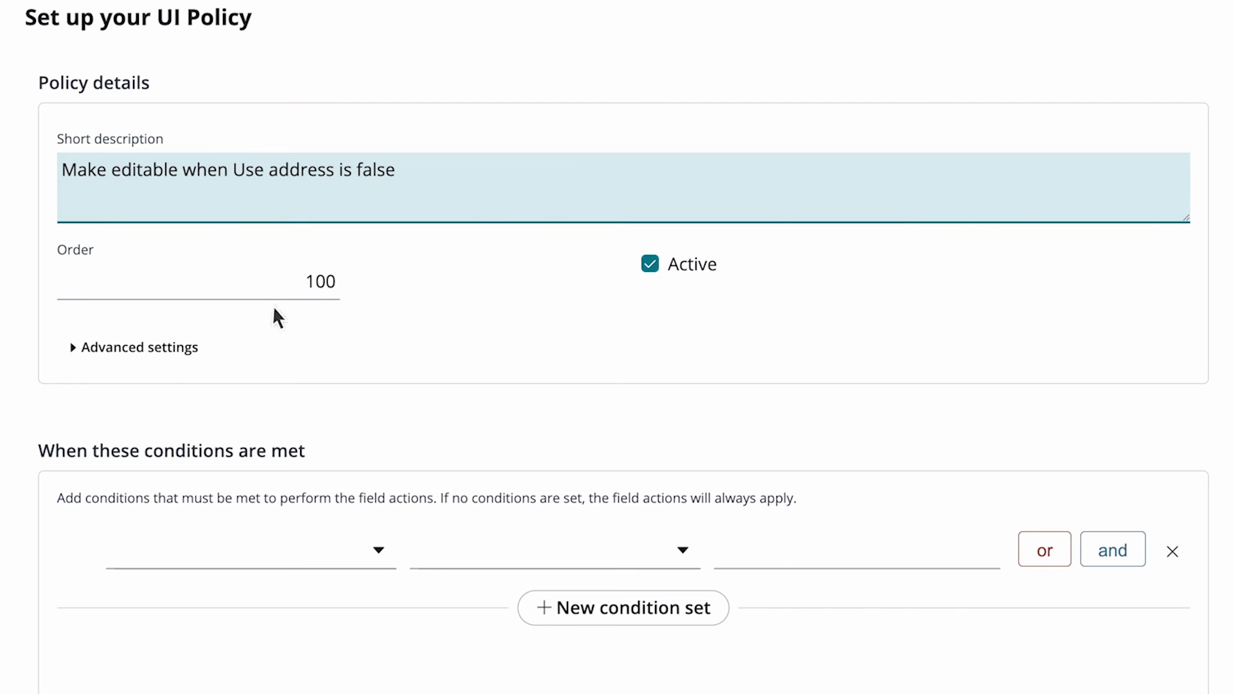
click(148, 347)
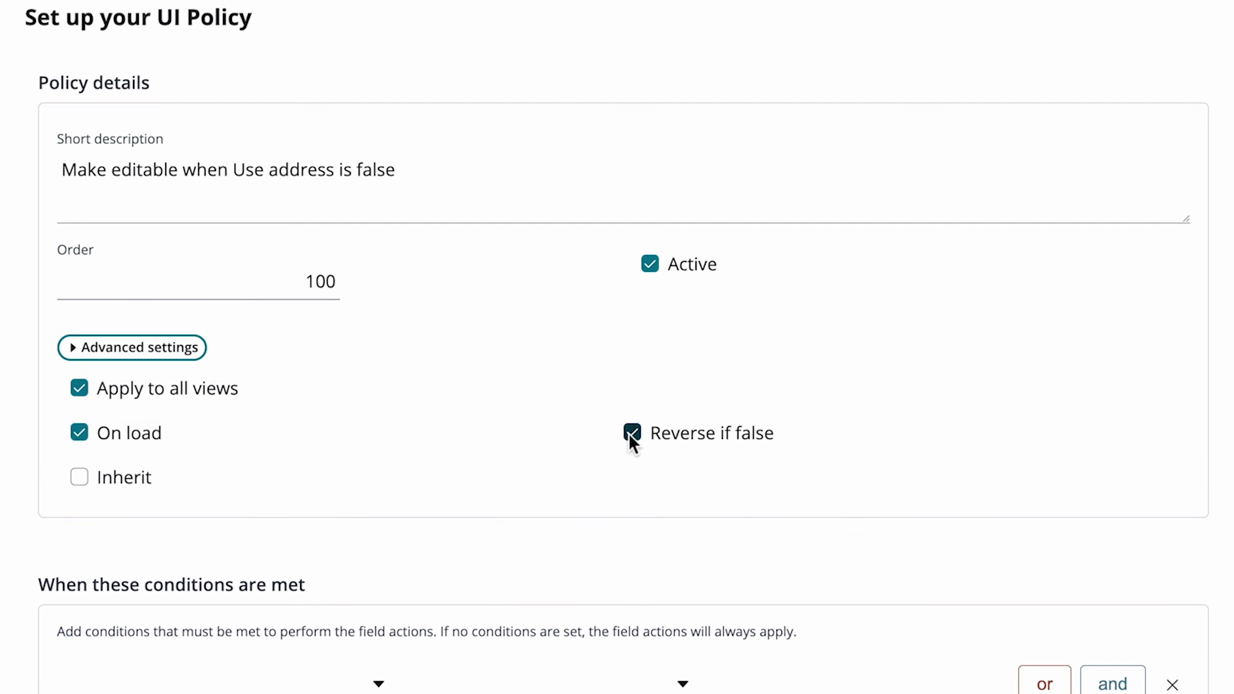
scroll(617, 434, down, 5)
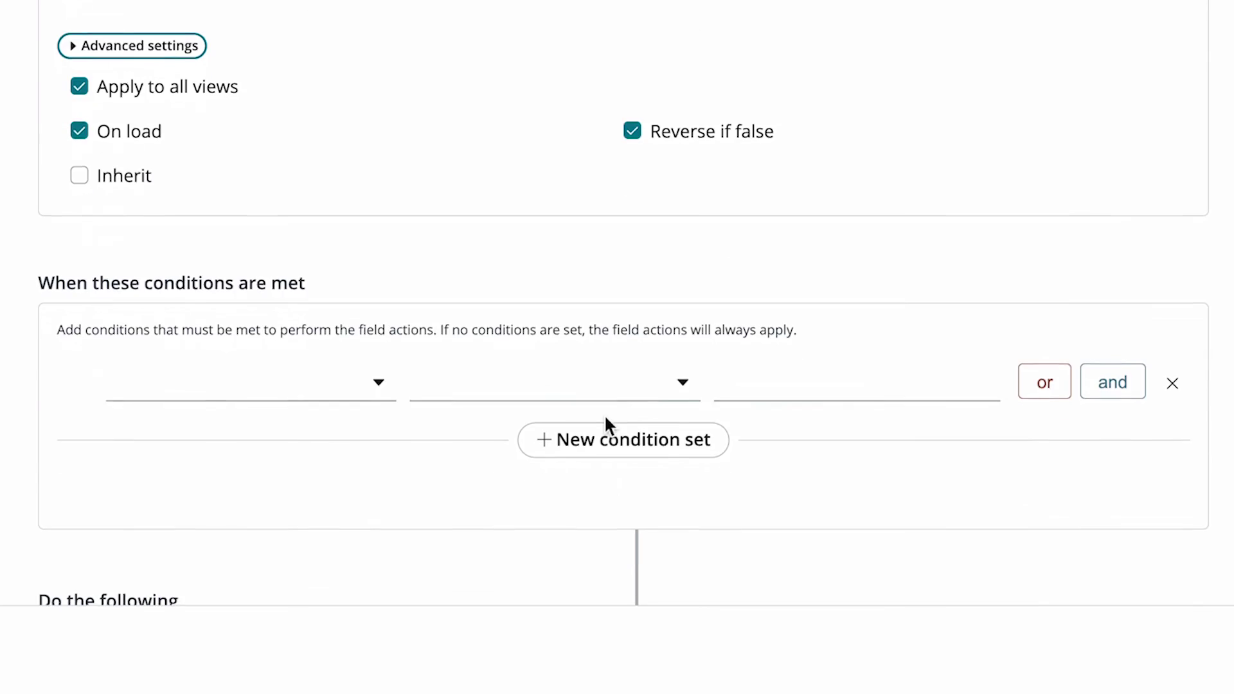
click(376, 323)
text(u)
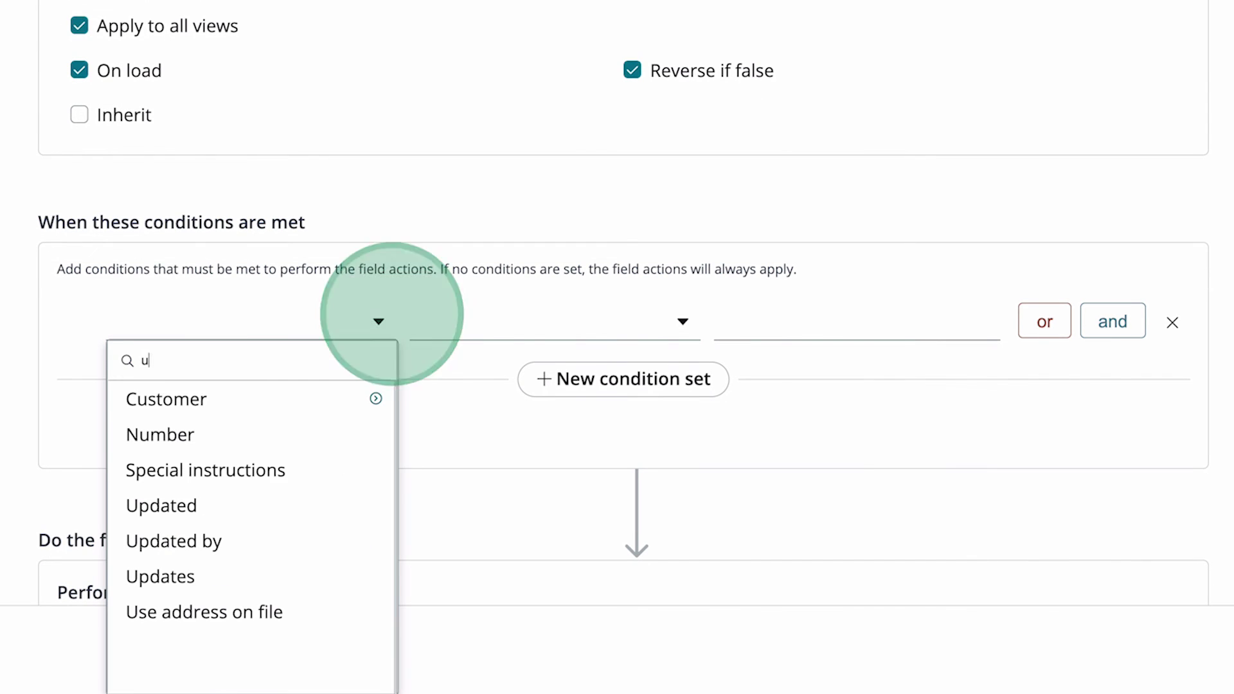
click(389, 616)
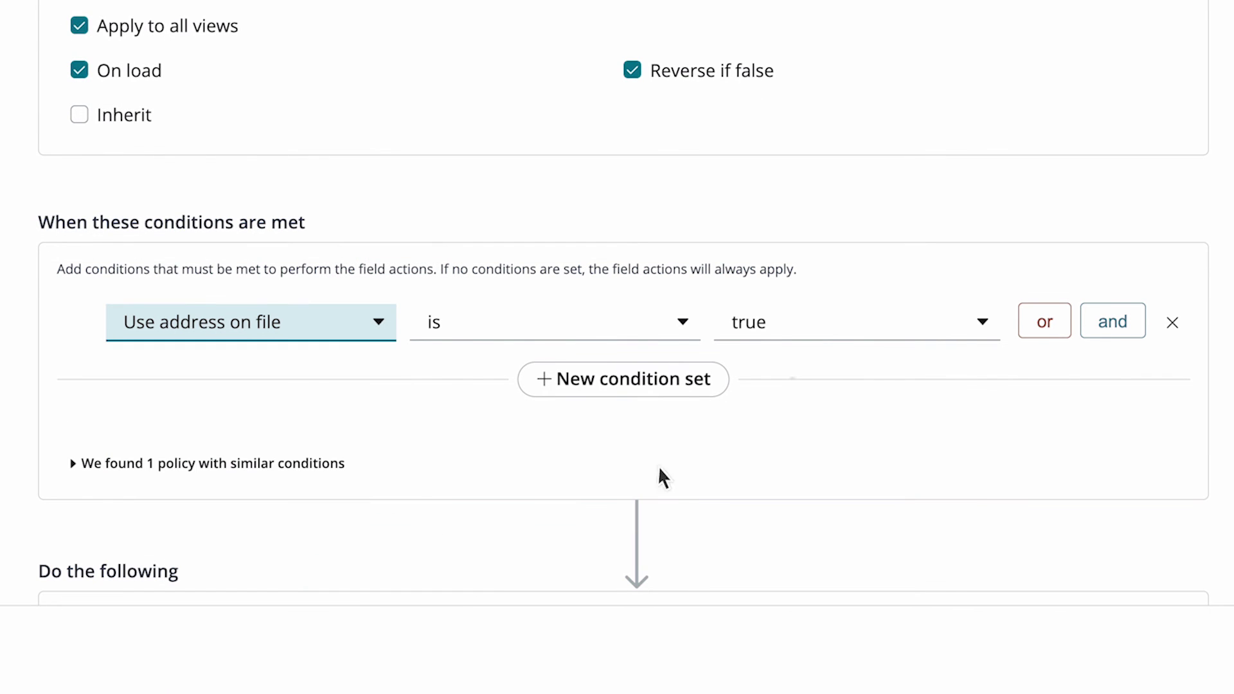
Add a field action making the Customer's Street read-only, then add the policy to the form.
scroll(808, 416, down, 5)
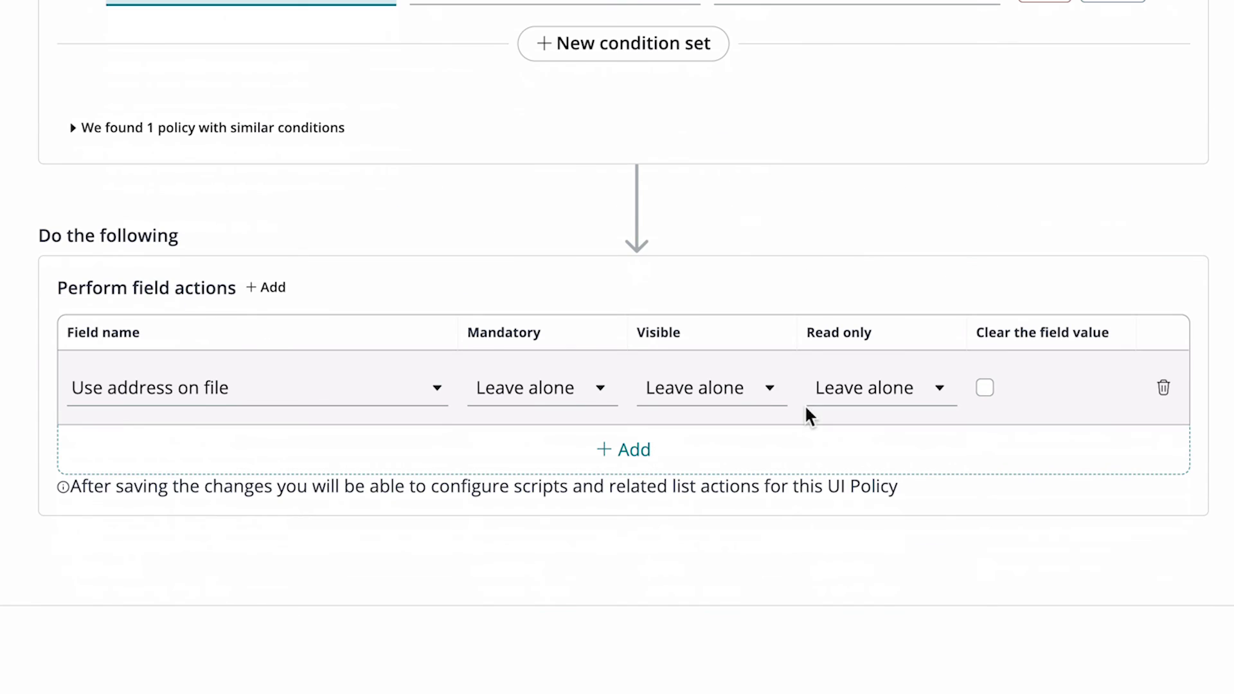
click(640, 450)
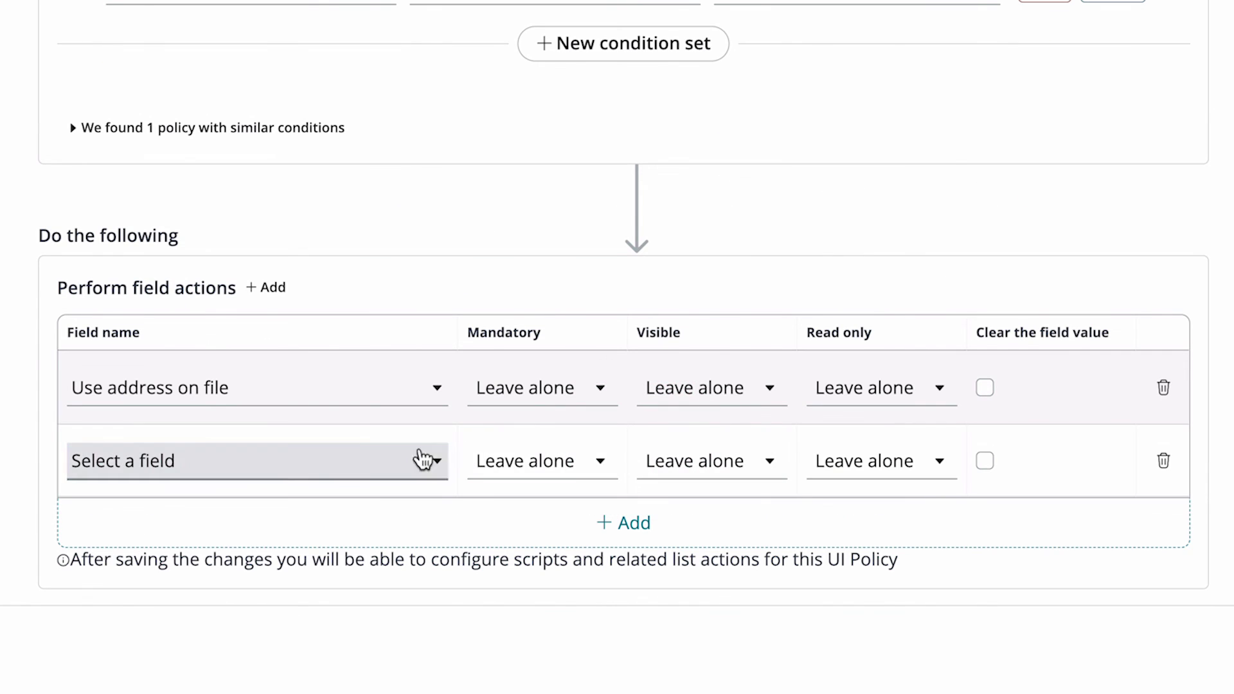
click(426, 461)
click(324, 680)
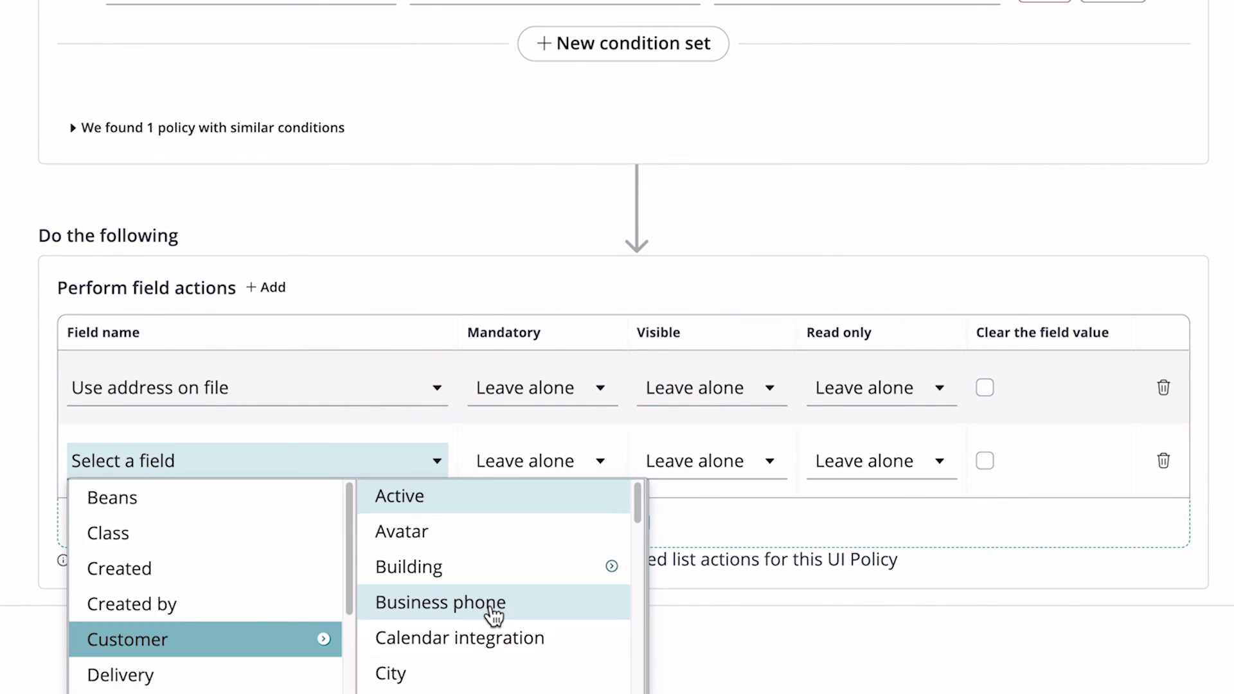
scroll(490, 617, down, 10)
click(435, 655)
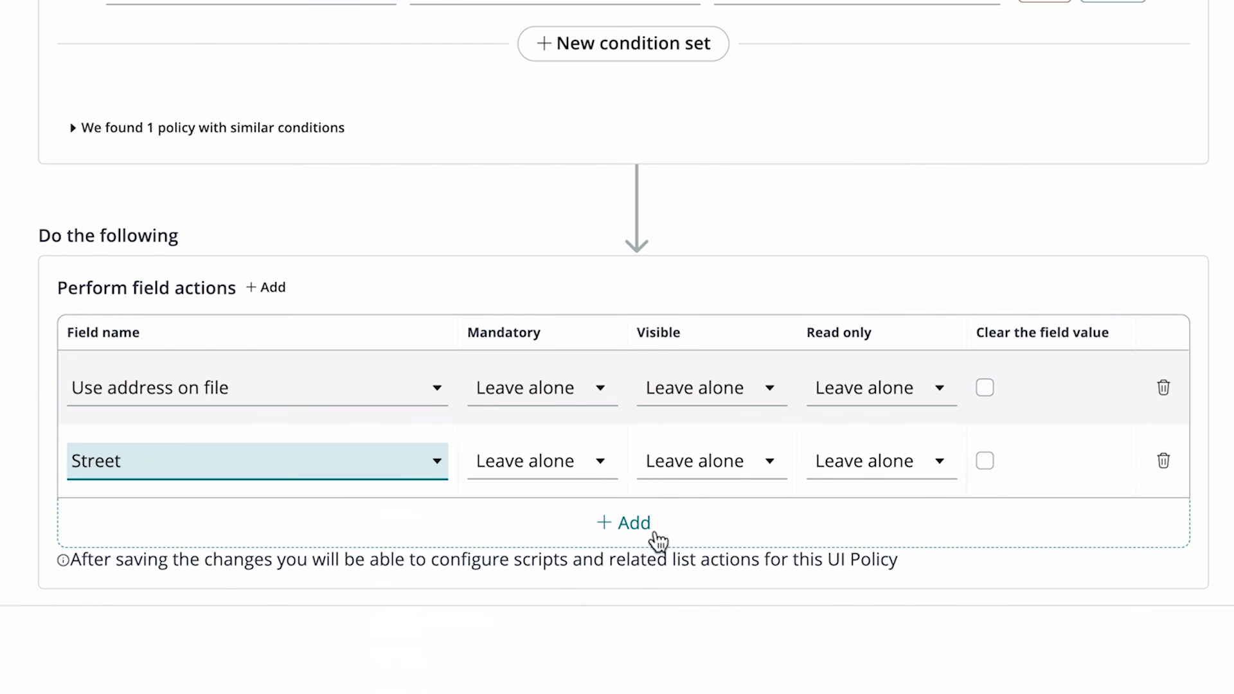
click(833, 462)
click(843, 530)
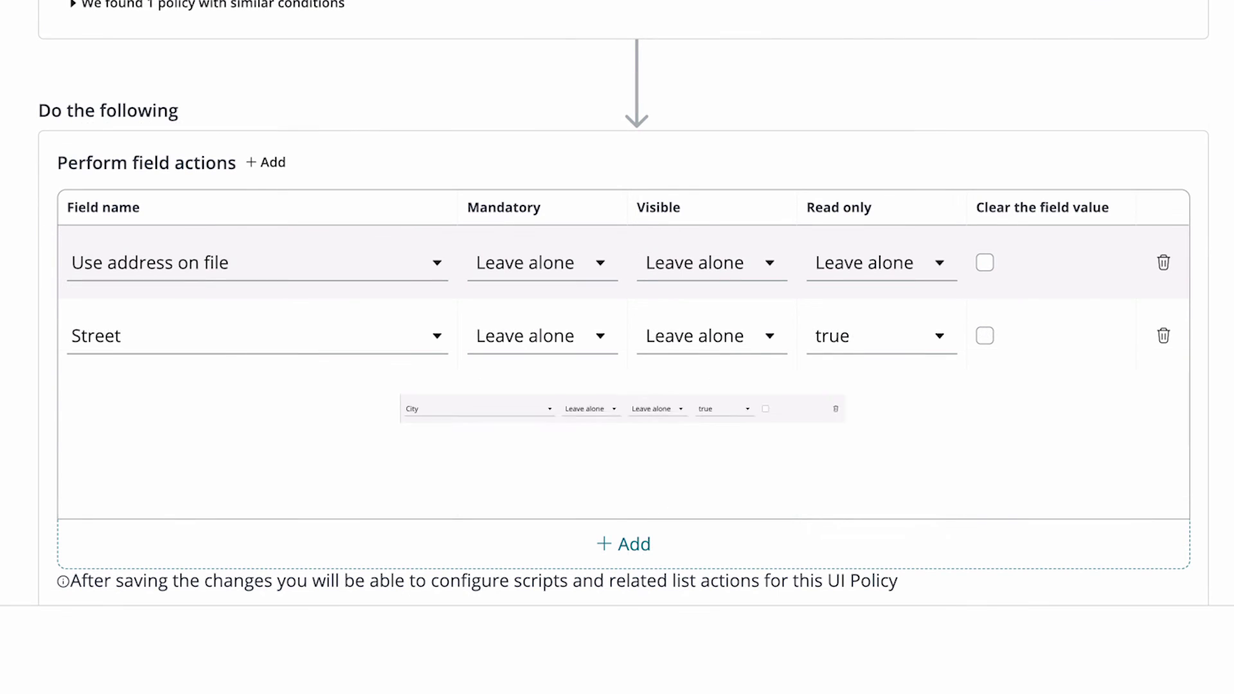
click(1150, 670)
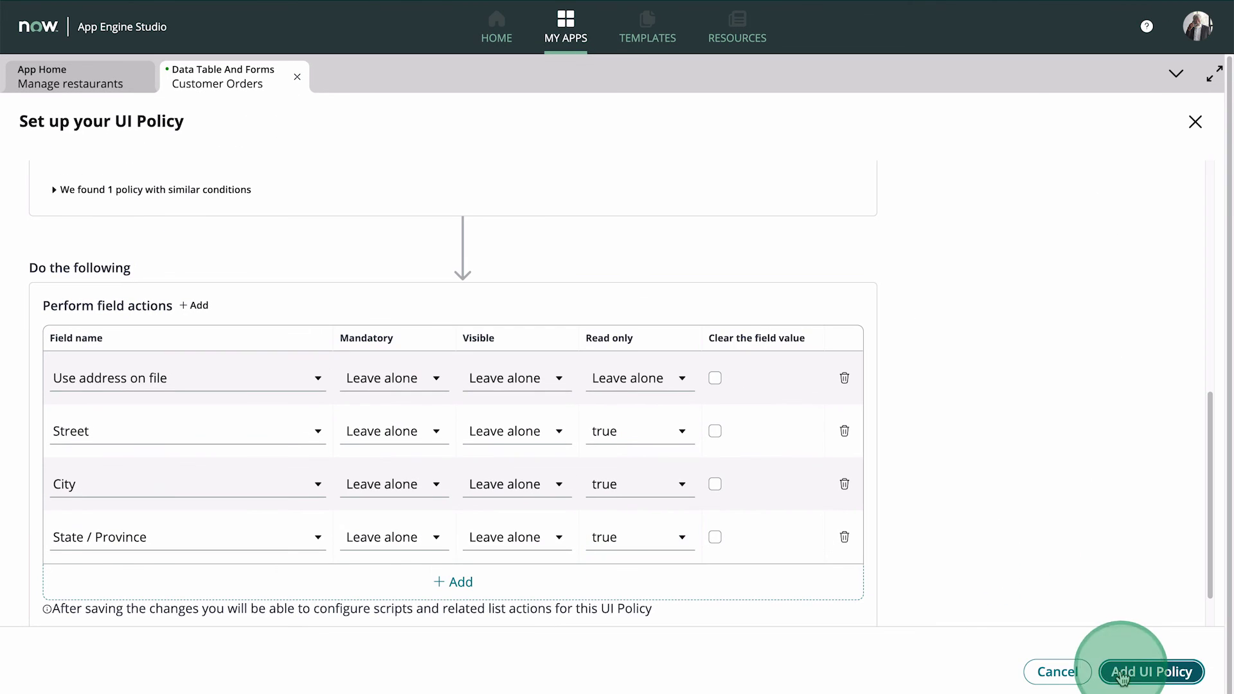
Save the form and open its live preview.
click(1198, 112)
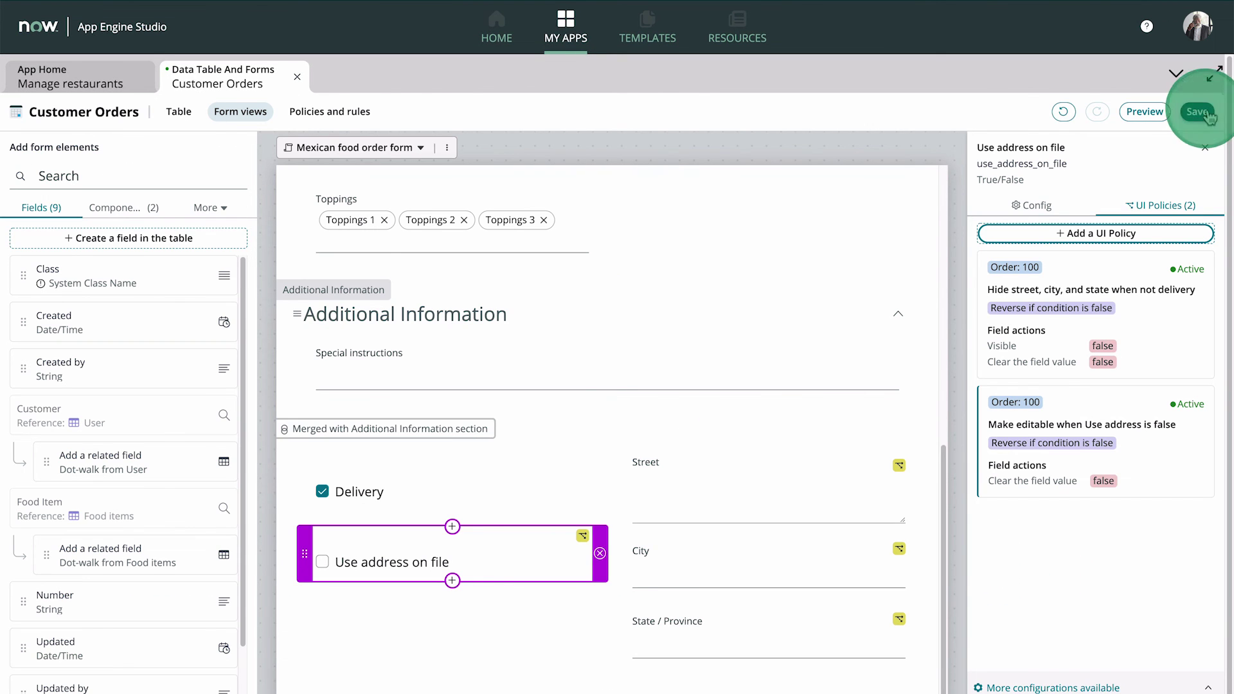
click(1141, 111)
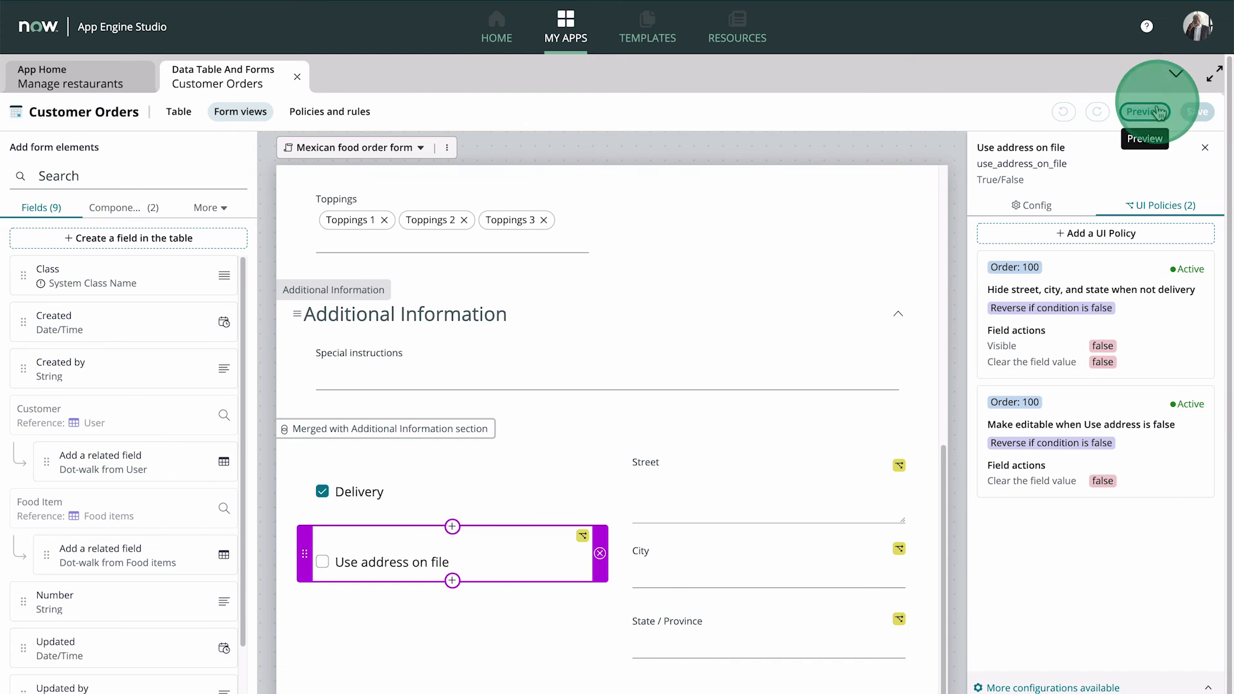
drag(1217, 159, 1139, 372)
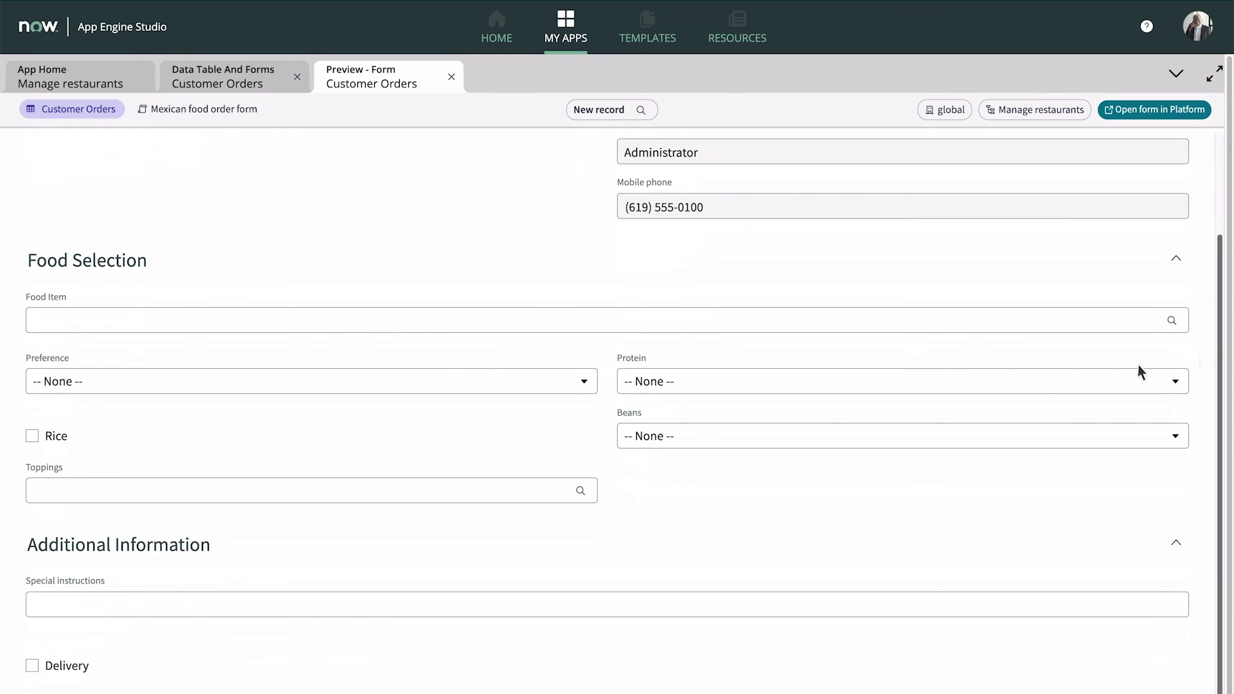
In the preview, tick Delivery, untick Use address on file, and confirm Street is editable.
click(32, 666)
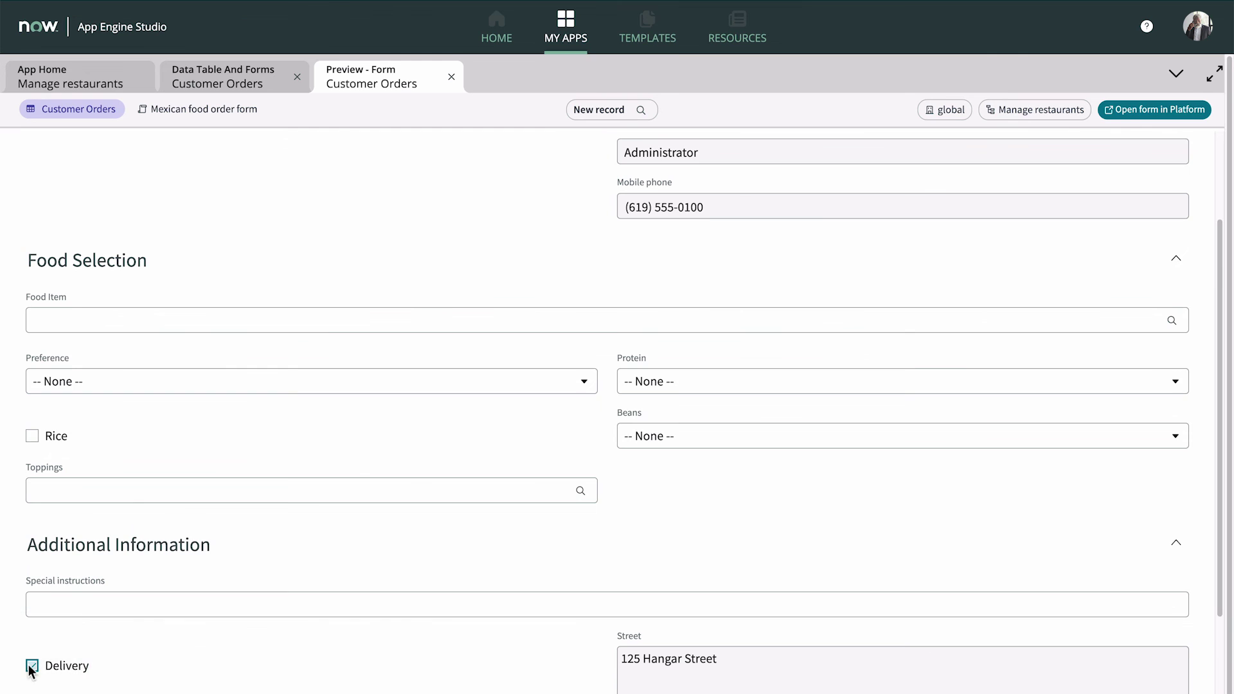
scroll(248, 645, down, 2)
scroll(62, 622, down, 1)
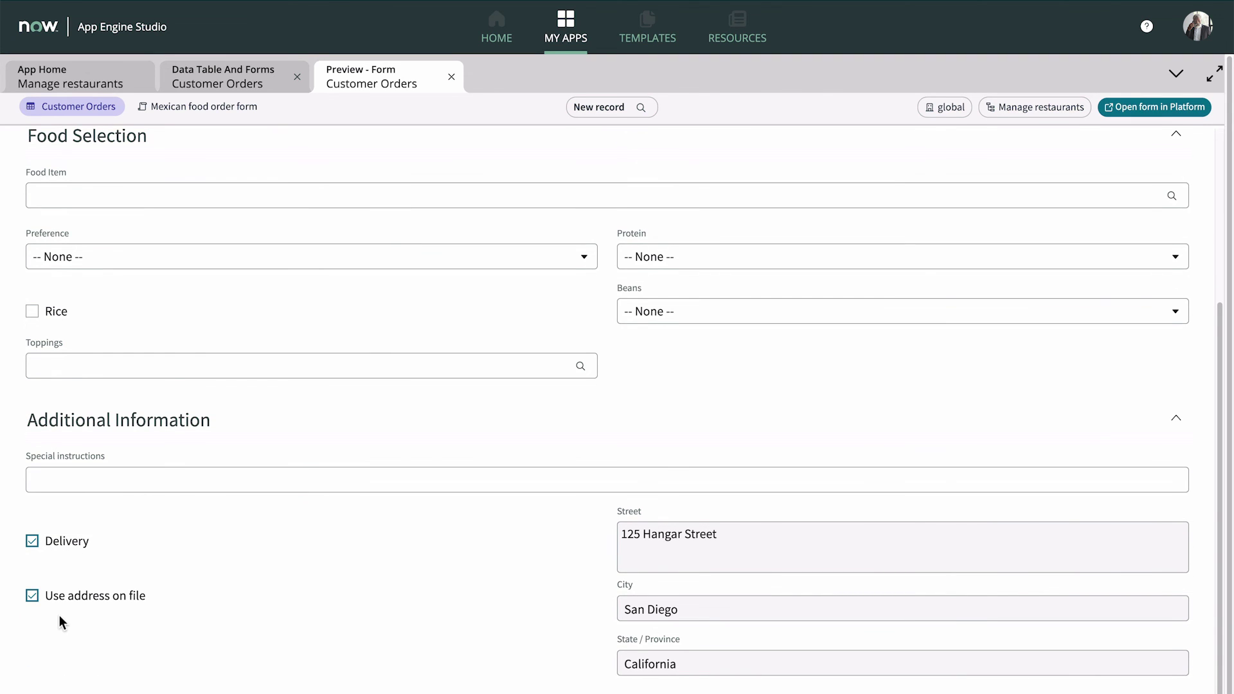
click(32, 597)
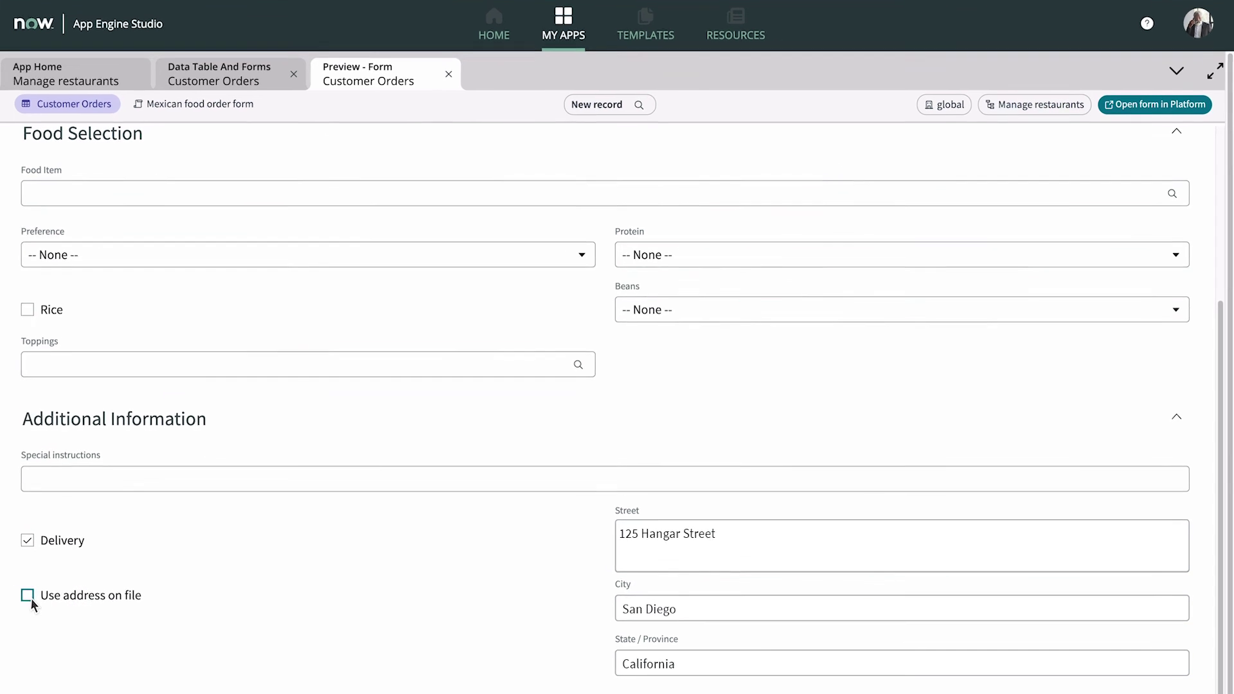
click(680, 548)
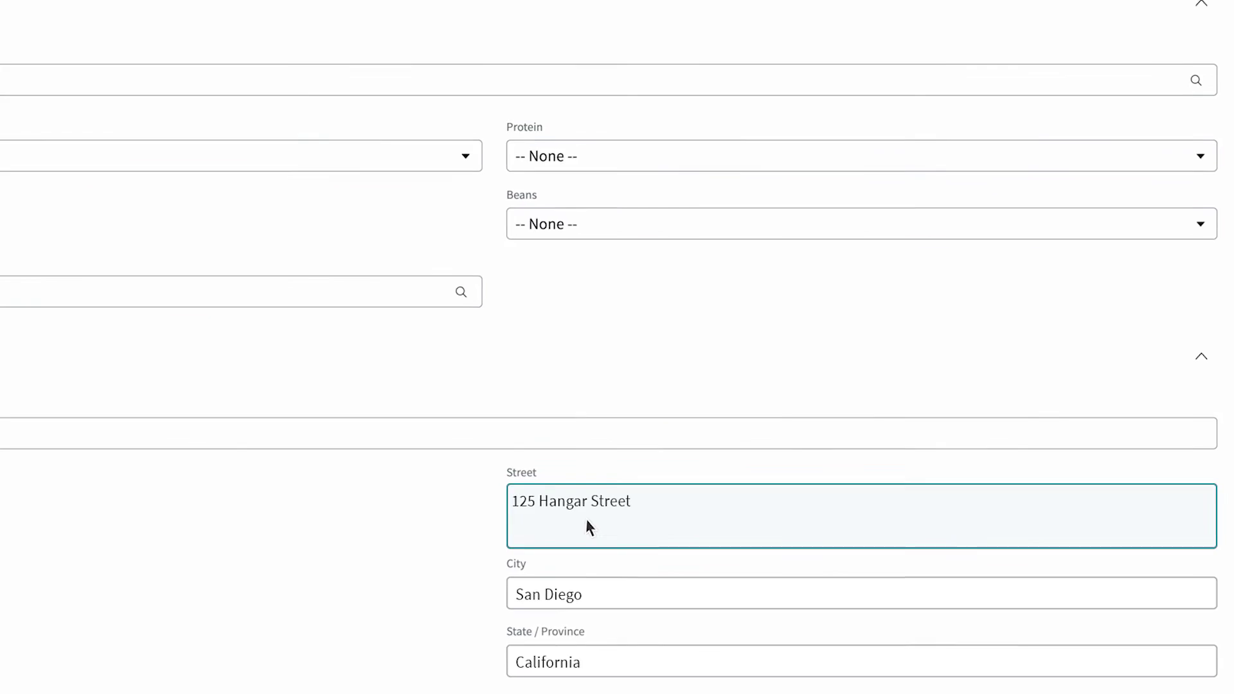